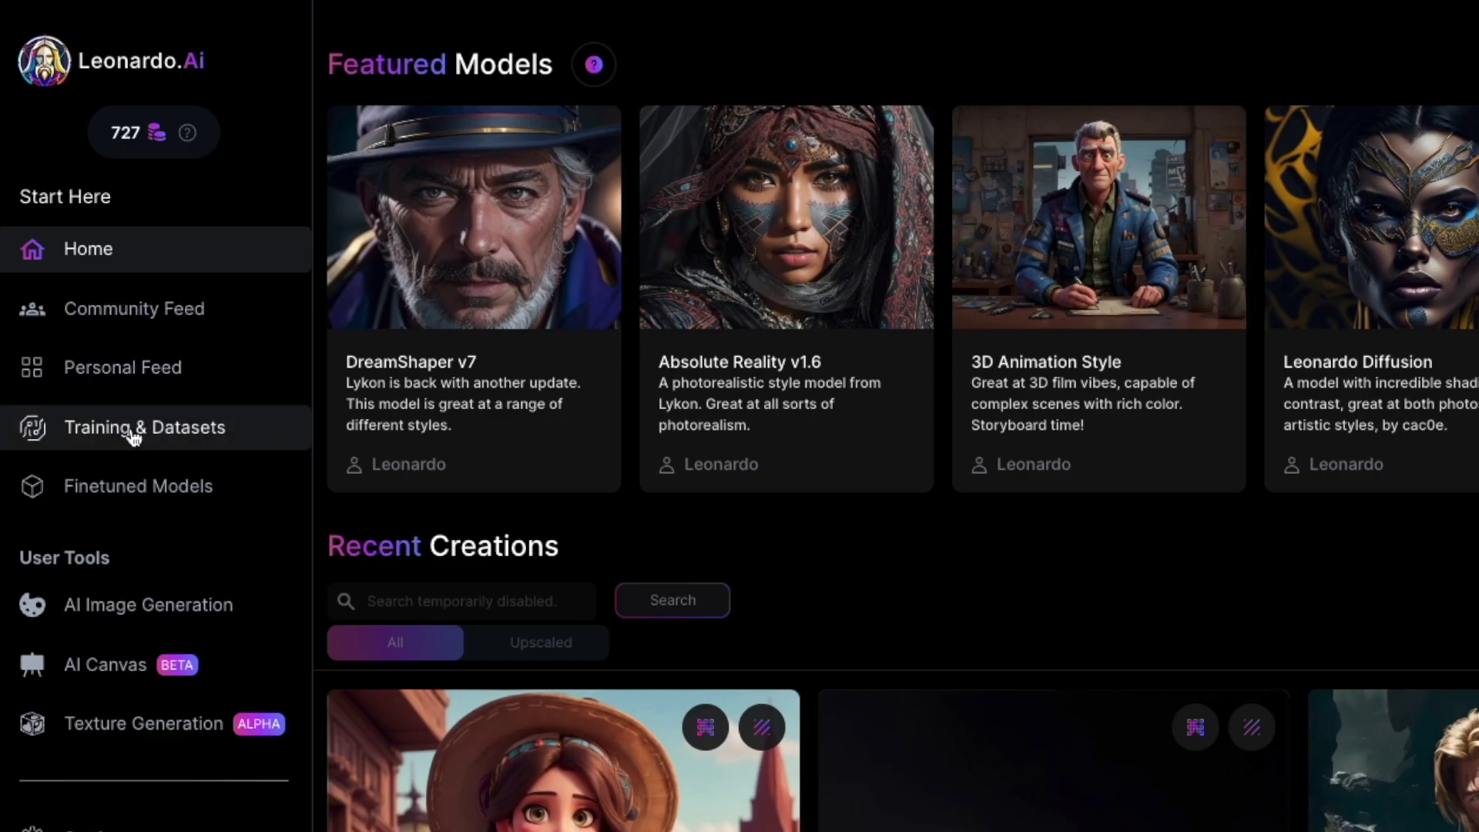
Step: Open the AI Image Generation tool and replace the prompt with "a woman pirate on a ship"
{"action": "left_click", "coordinate": [128, 624]}
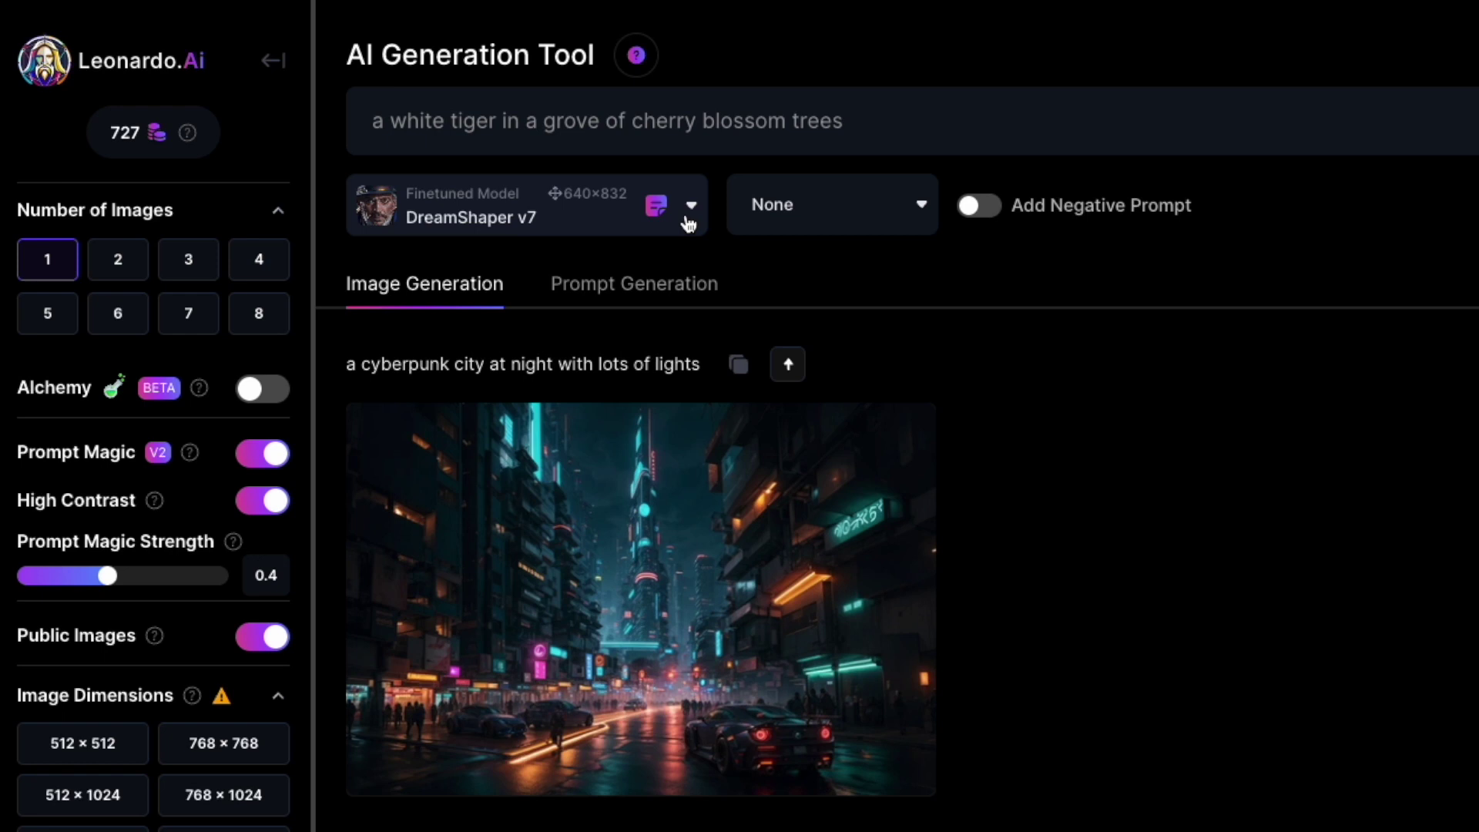
{"action": "double_click", "coordinate": [412, 123]}
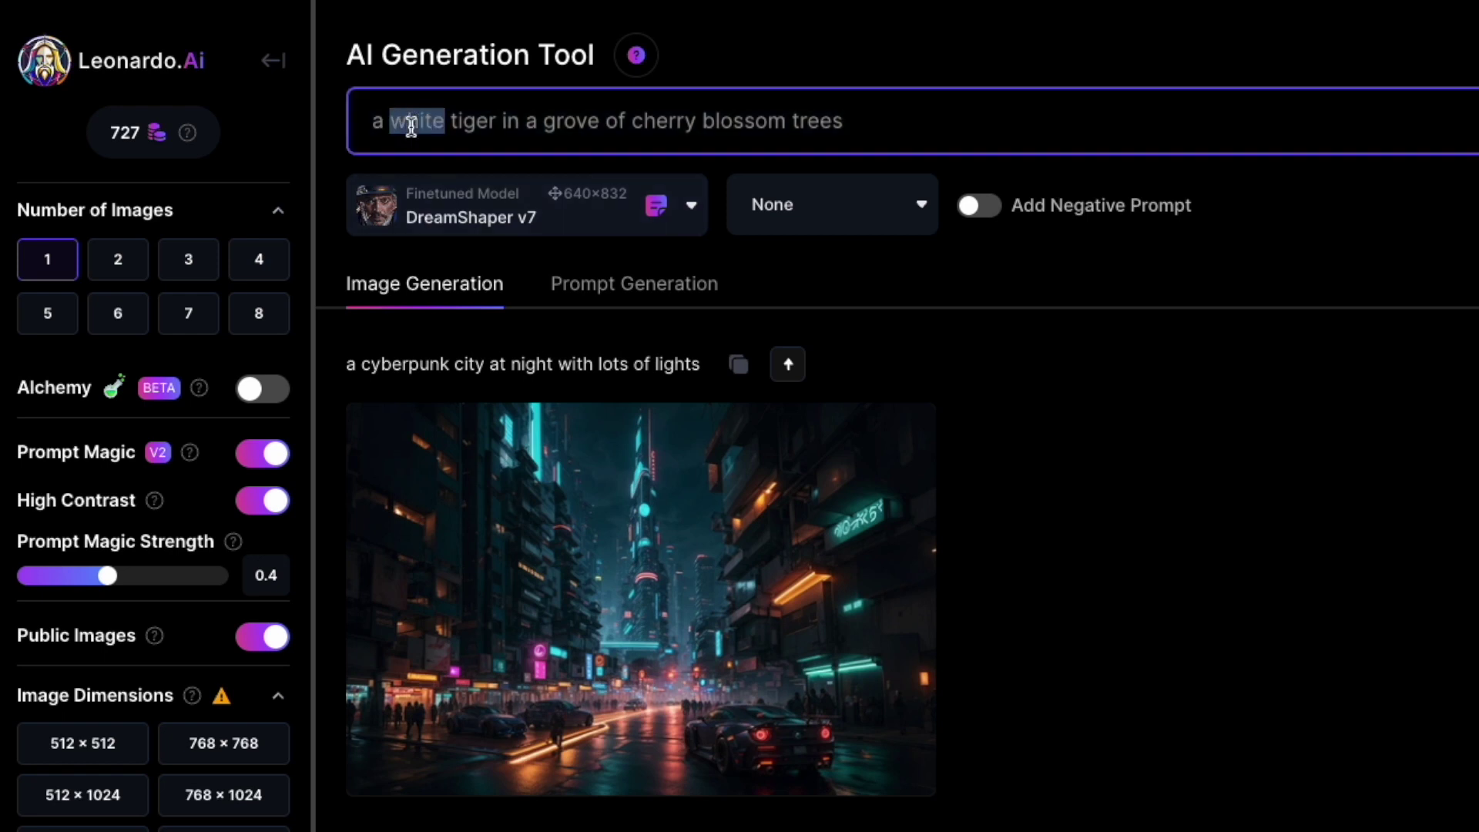
{"action": "triple_click", "coordinate": [412, 124]}
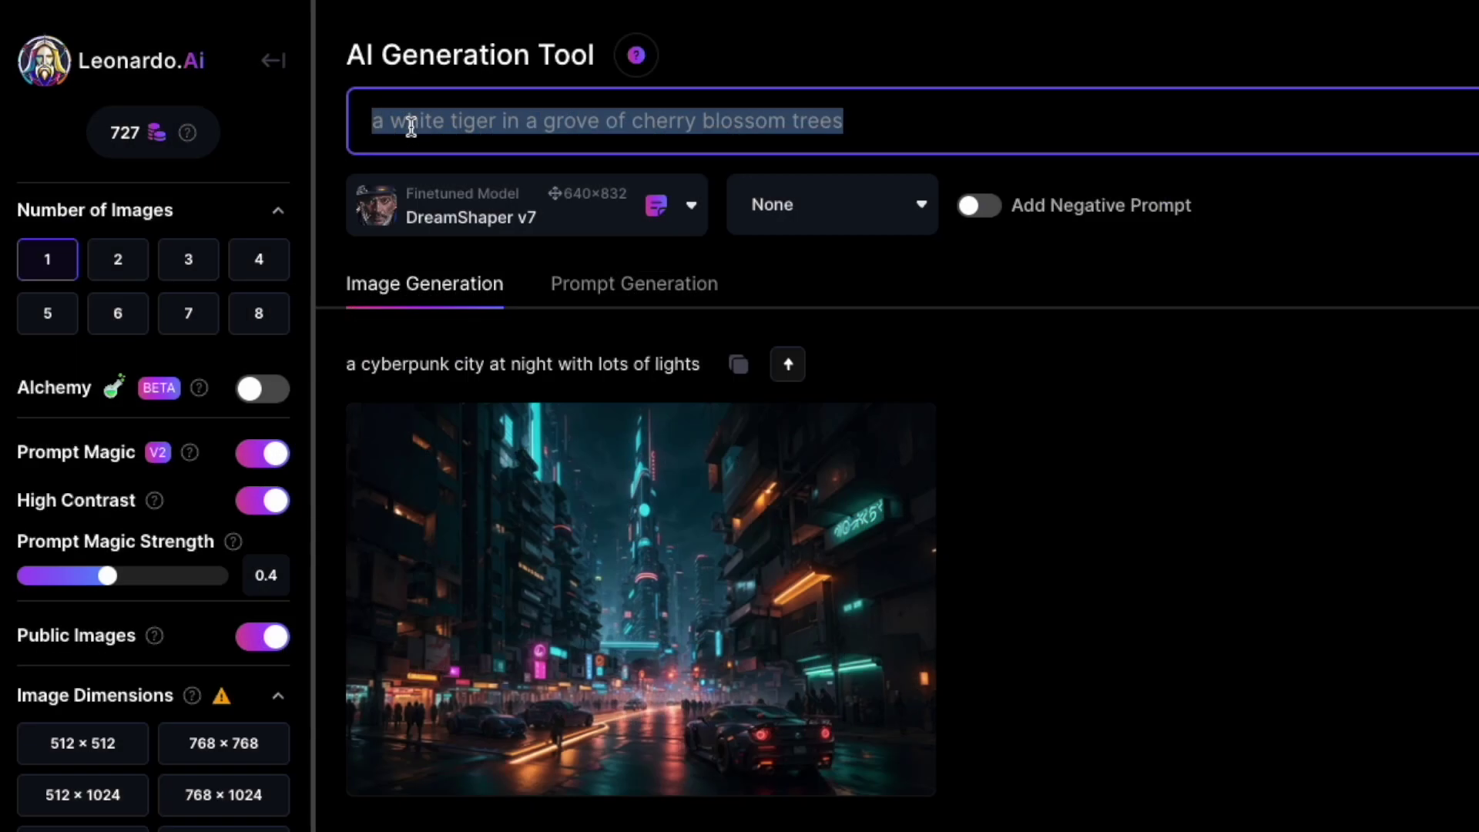
{"action": "type", "text": "a woma"}
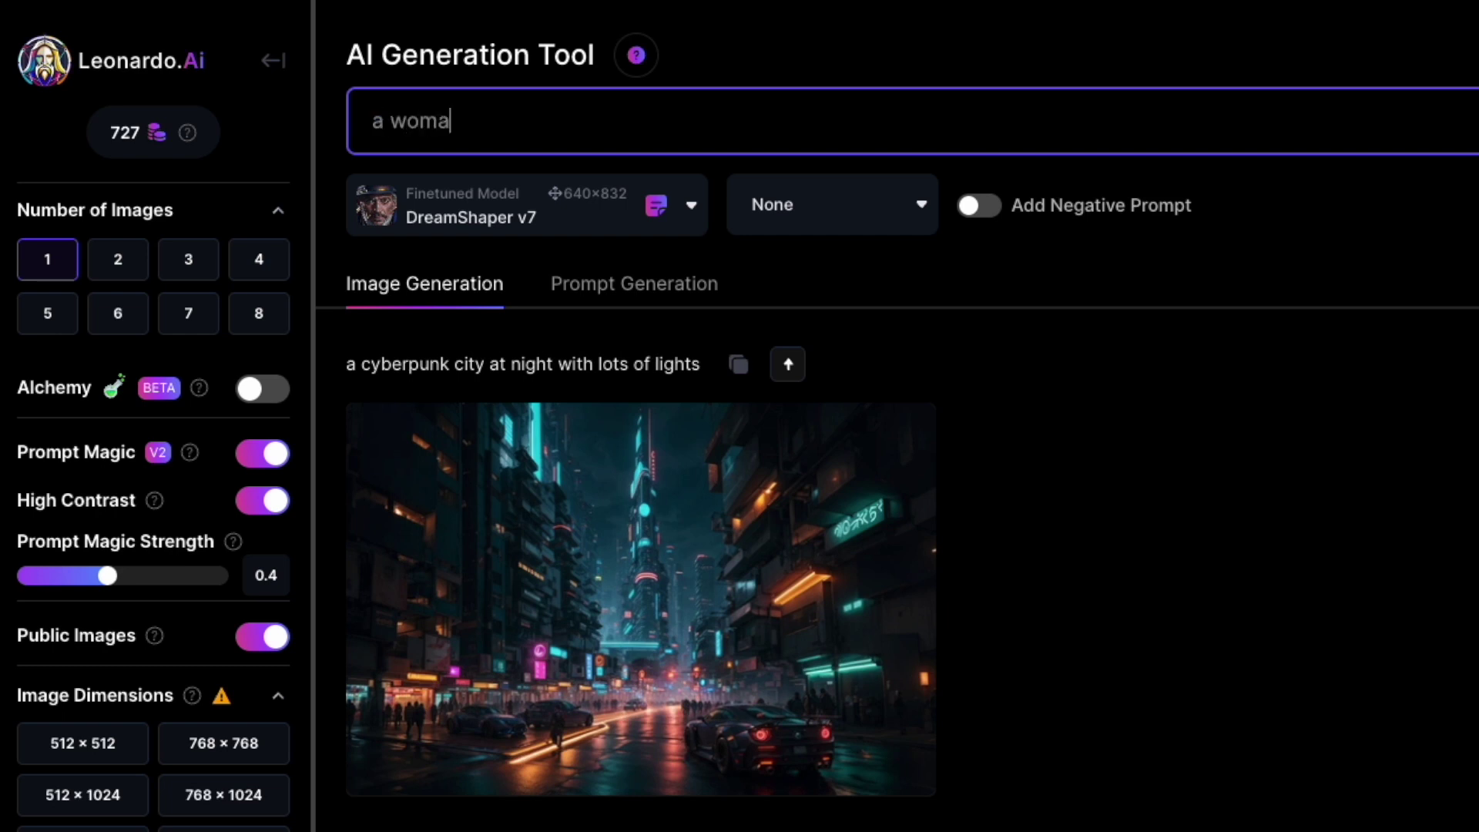
{"action": "key", "text": "BackSpace"}
{"action": "type", "text": "an pr"}
{"action": "key", "text": "BackSpace"}
{"action": "type", "text": "irate on "}
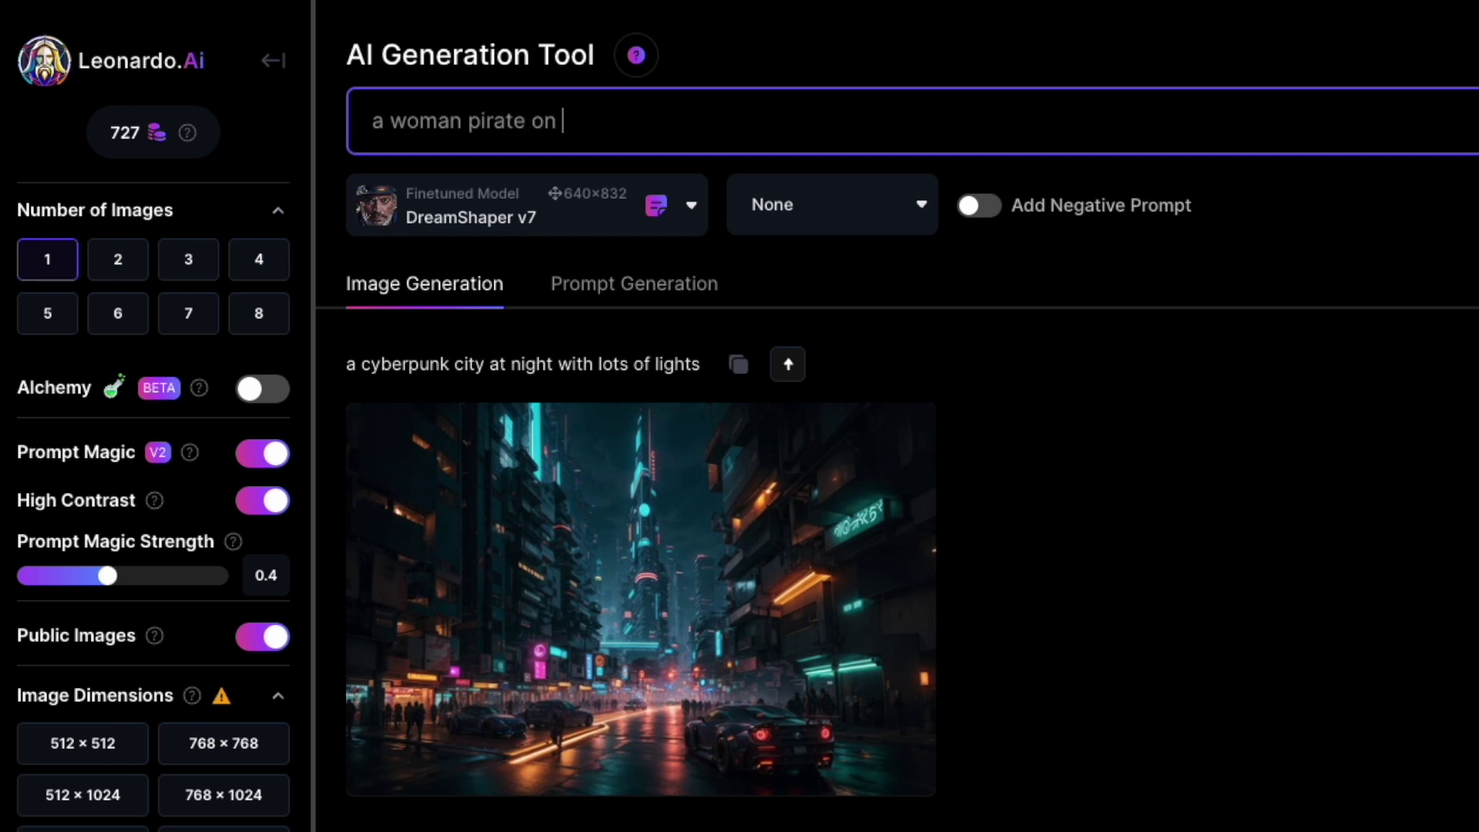
{"action": "type", "text": "a ship"}
Step: Generate the pirate image with Prompt Magic and Public Images turned off, and view the result enlarged
{"action": "left_click", "coordinate": [266, 460]}
{"action": "left_click", "coordinate": [254, 530]}
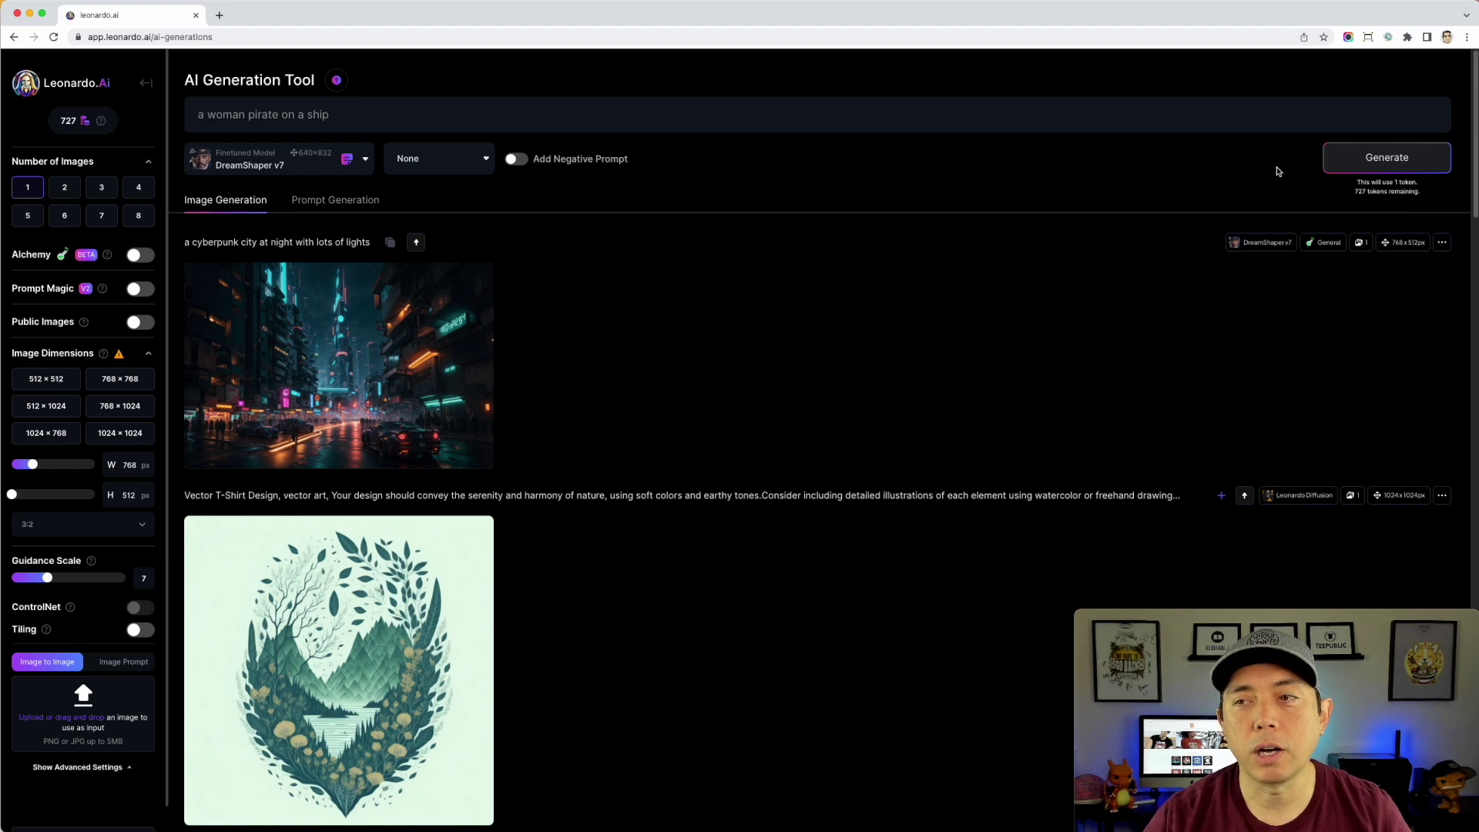
{"action": "left_click", "coordinate": [1362, 158]}
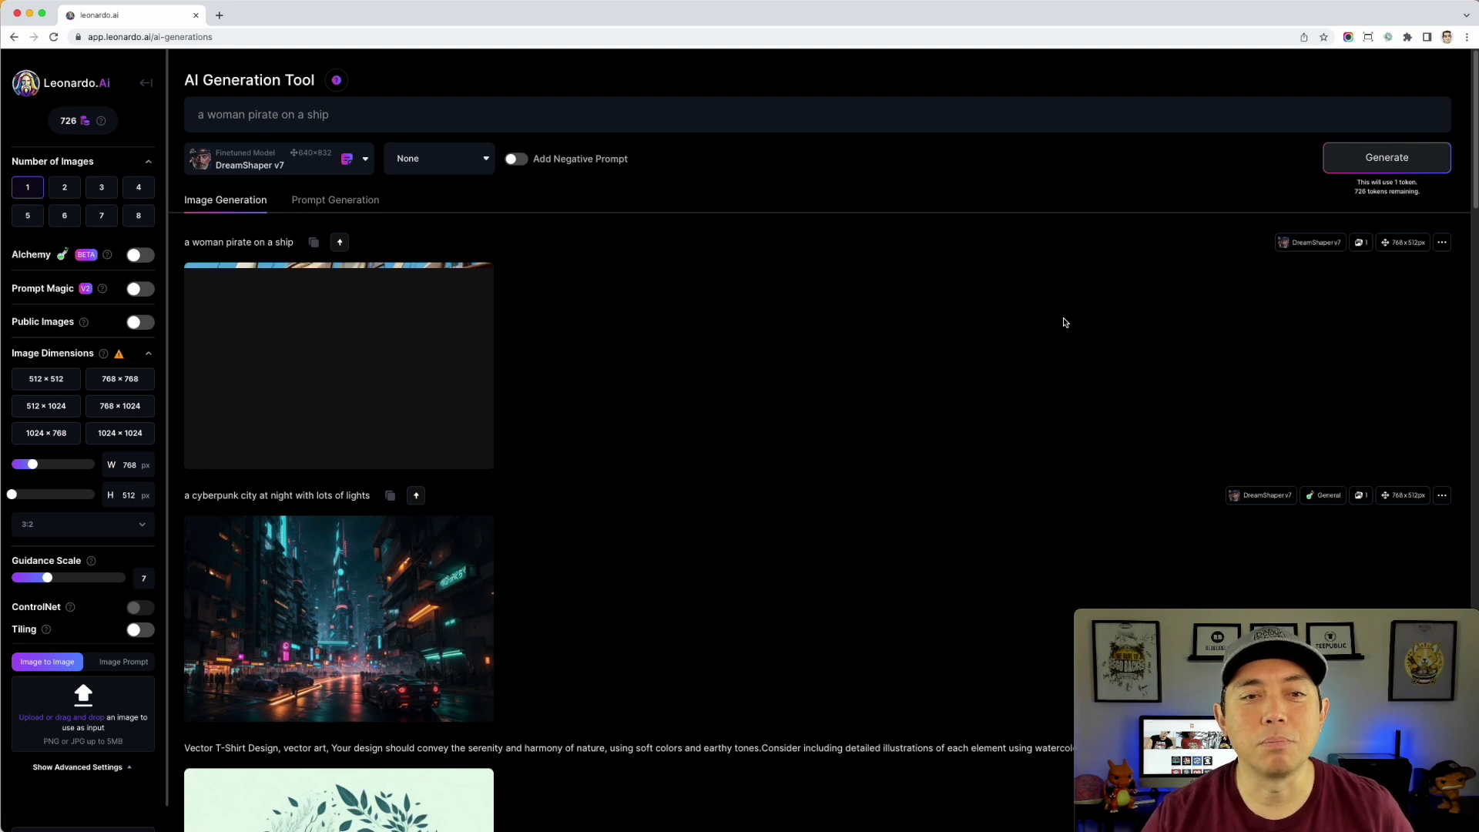
{"action": "left_click", "coordinate": [364, 352]}
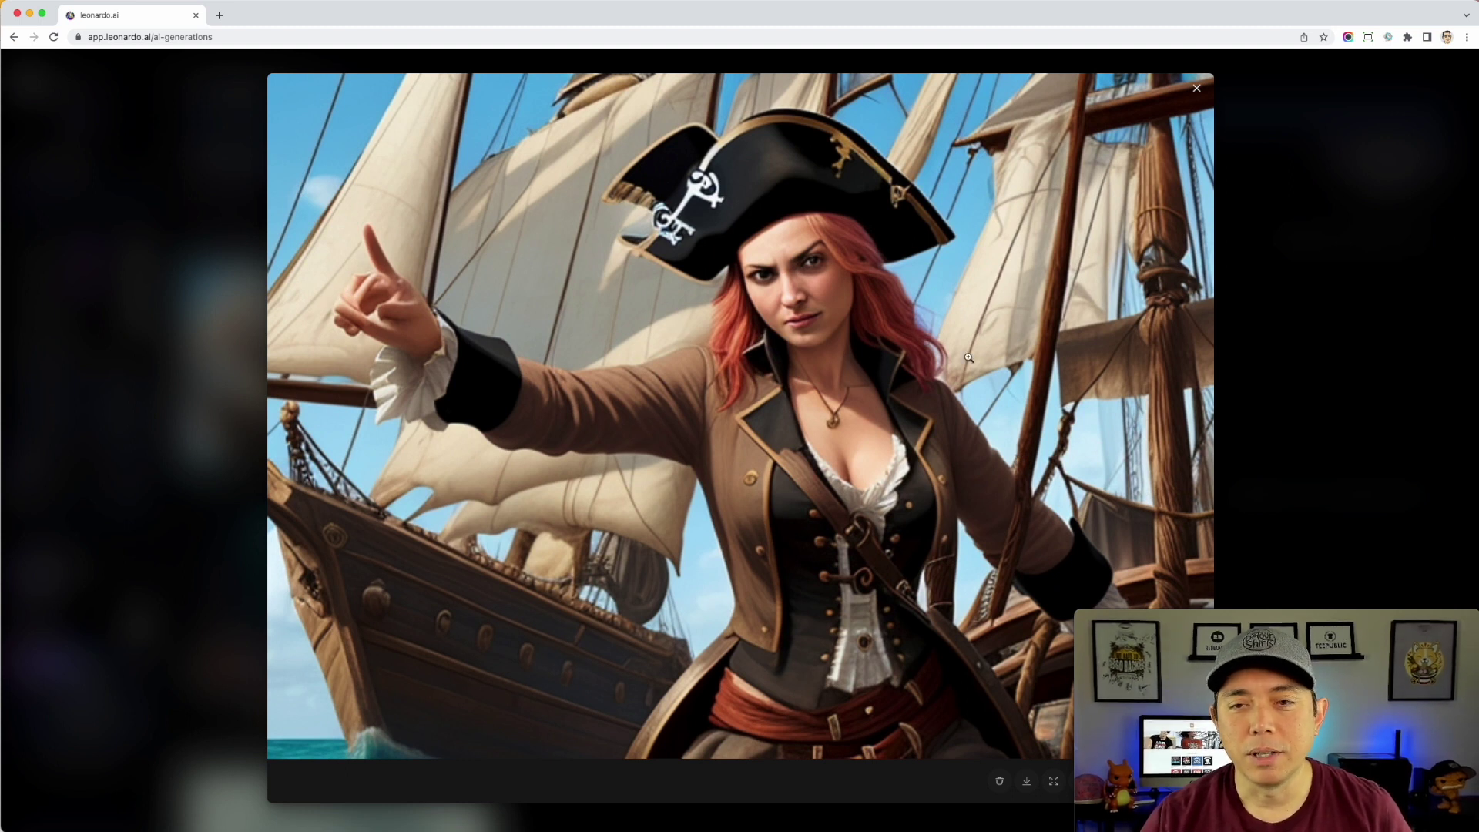
{"action": "left_click", "coordinate": [906, 361]}
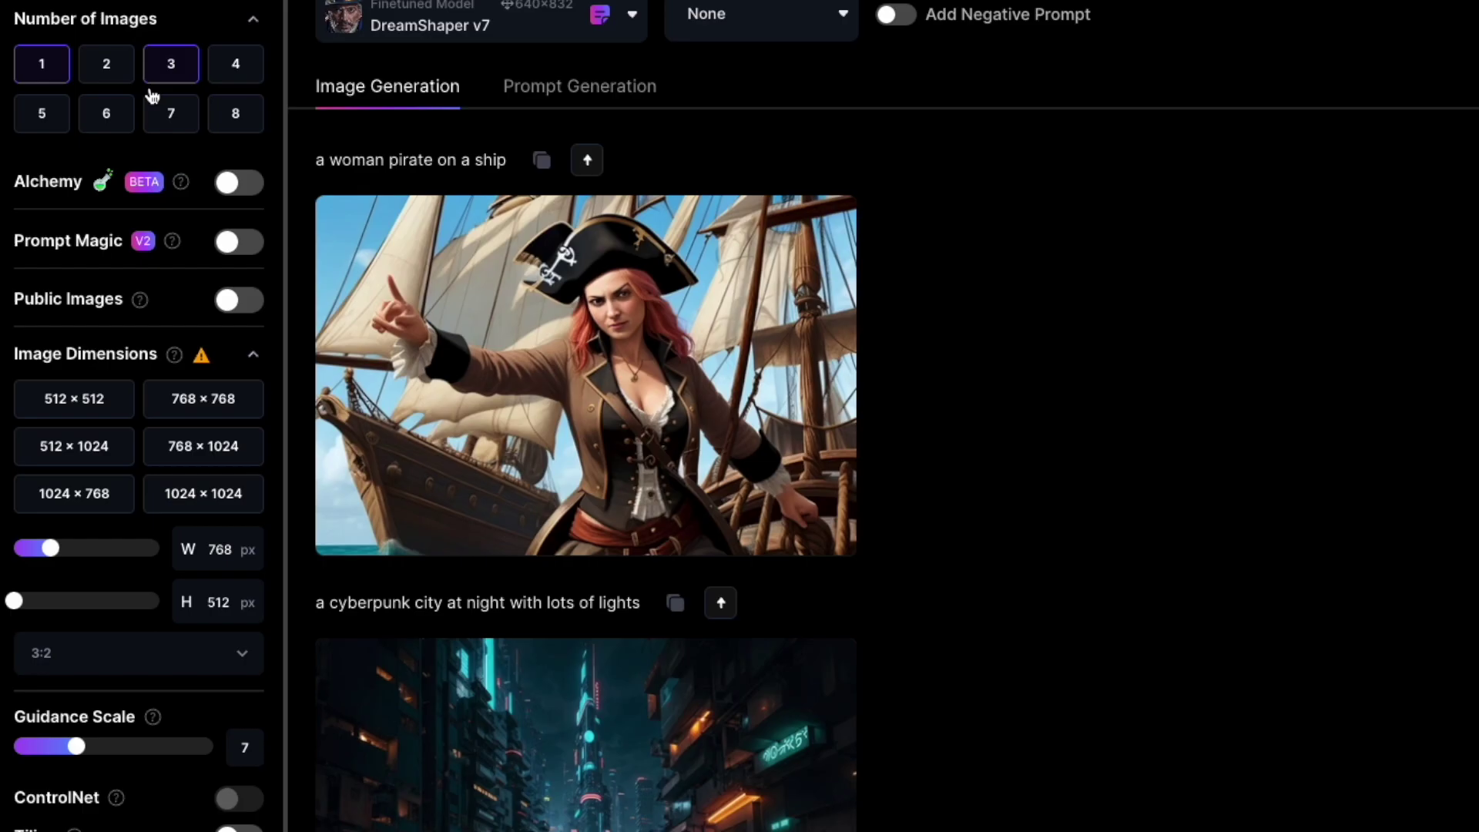
Step: Turn on Alchemy, High Resolution, Expanded Domain, Prompt Magic and Public Images, and generate the pirate image again
{"action": "left_click", "coordinate": [249, 182]}
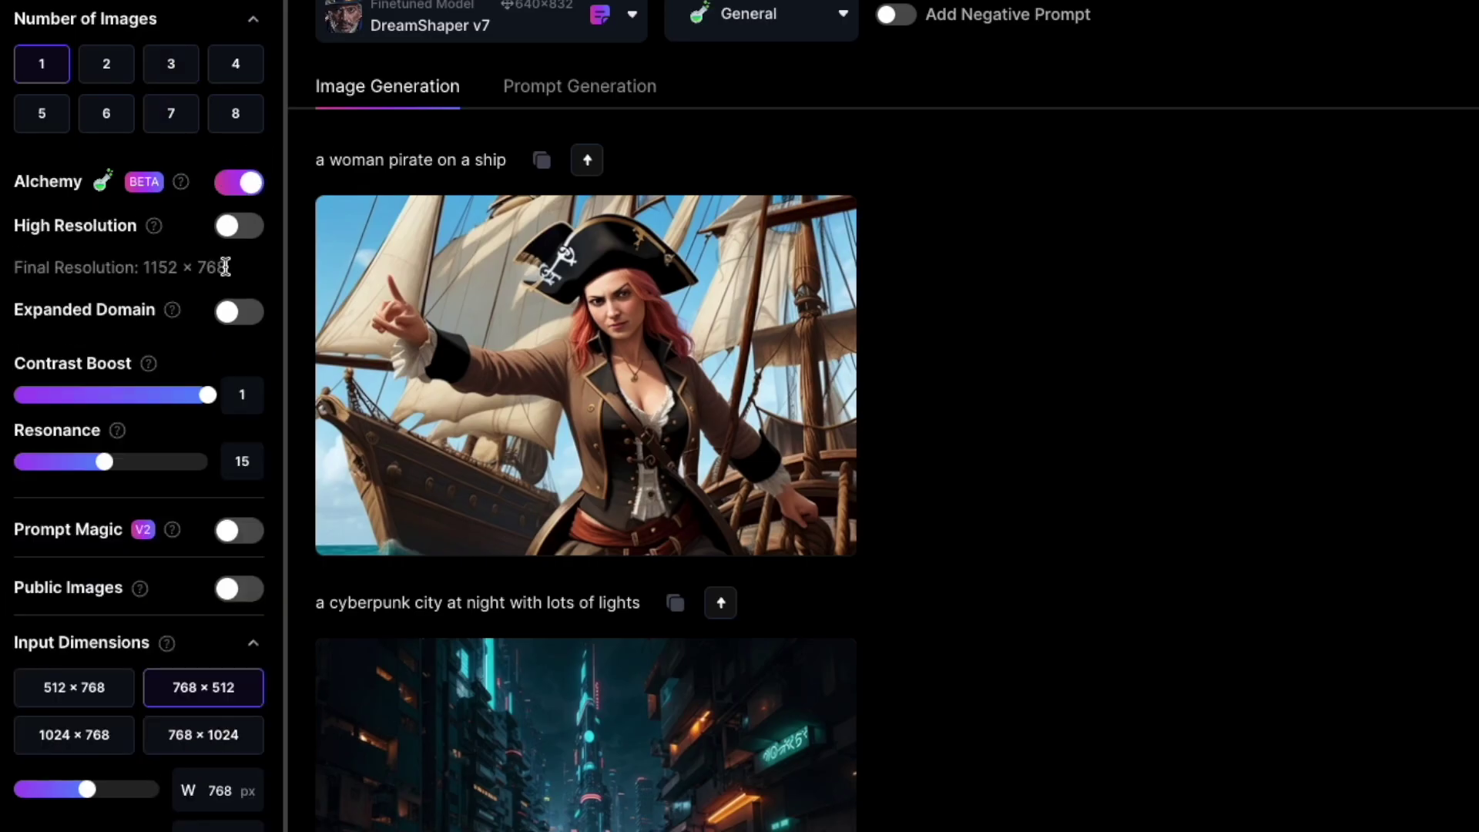
{"action": "left_click", "coordinate": [239, 227]}
{"action": "left_click", "coordinate": [239, 312]}
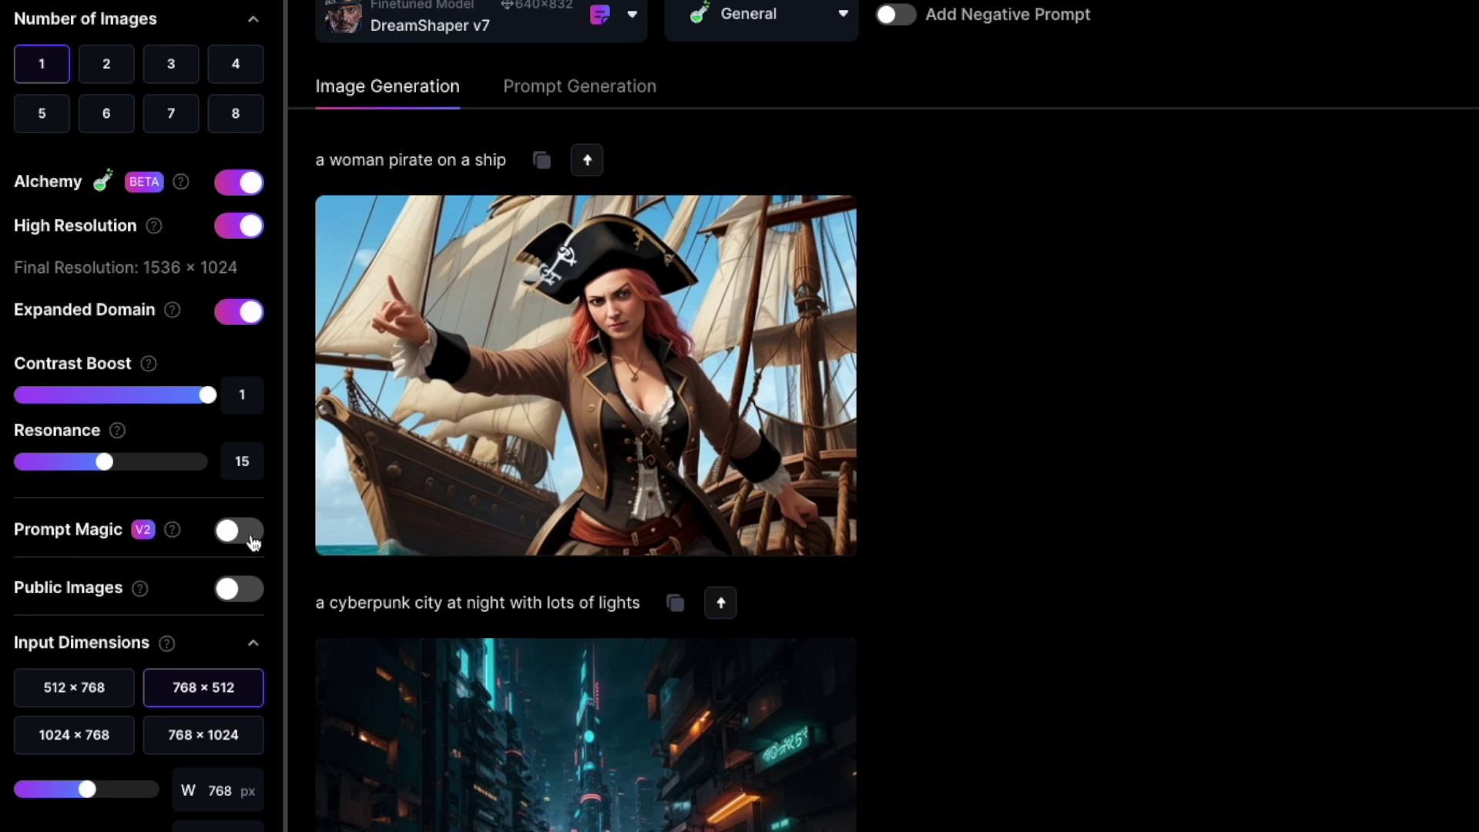
{"action": "left_click", "coordinate": [245, 531]}
{"action": "left_click", "coordinate": [245, 700]}
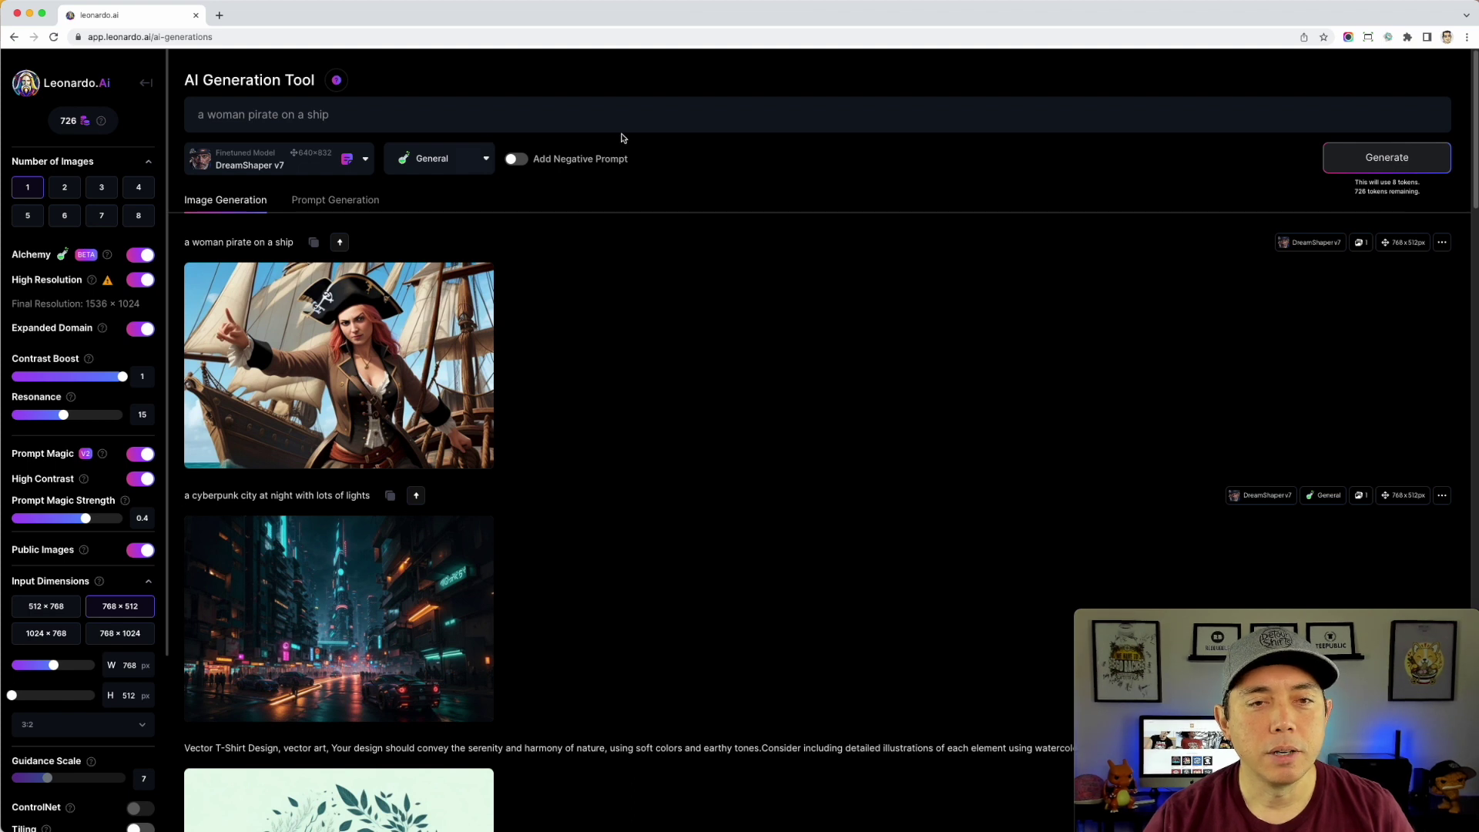
{"action": "left_click", "coordinate": [1387, 157]}
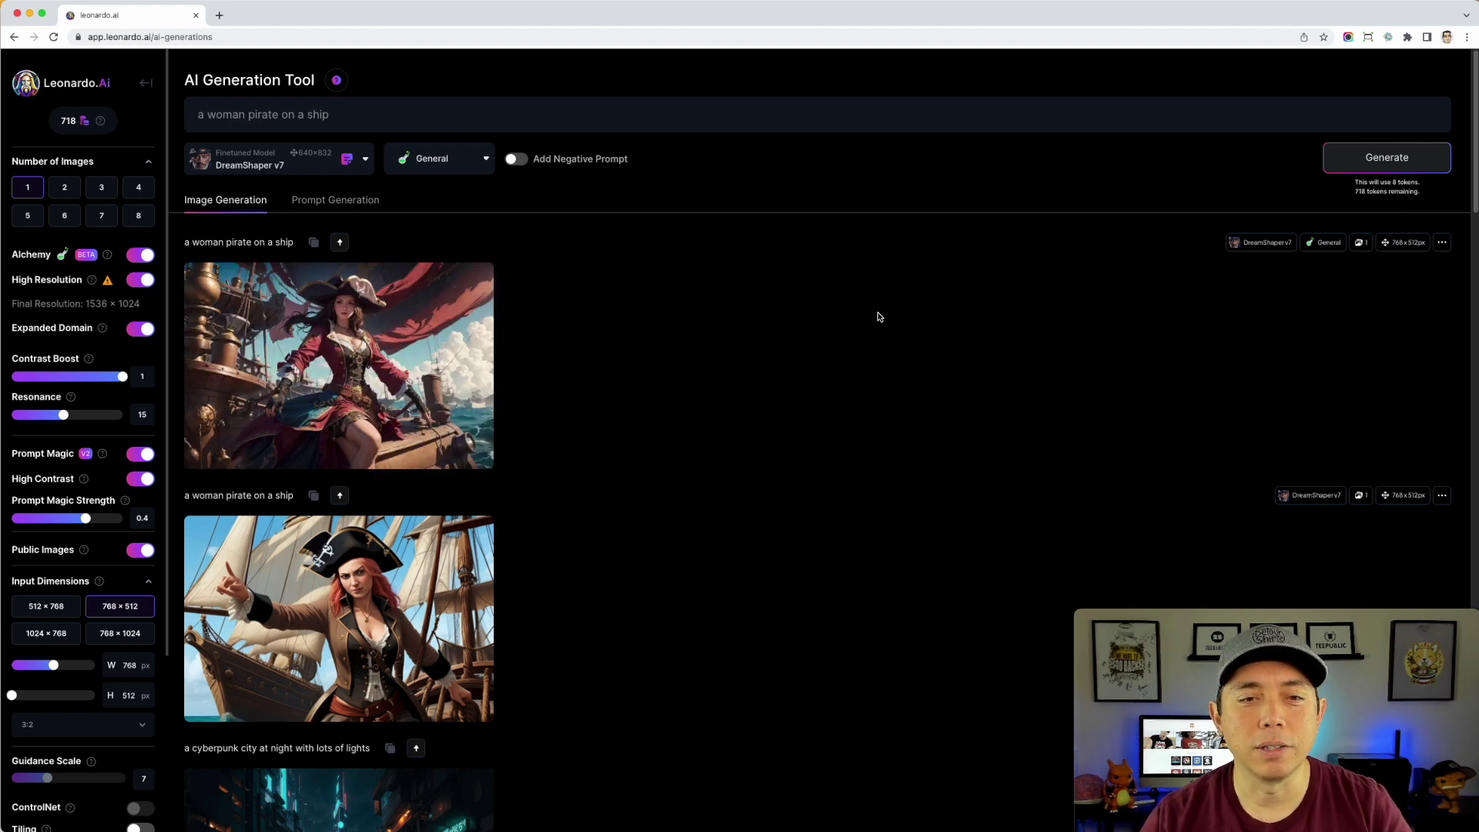
Step: Examine the Alchemy version of the pirate image at enlarged size and close it
{"action": "left_click", "coordinate": [358, 324]}
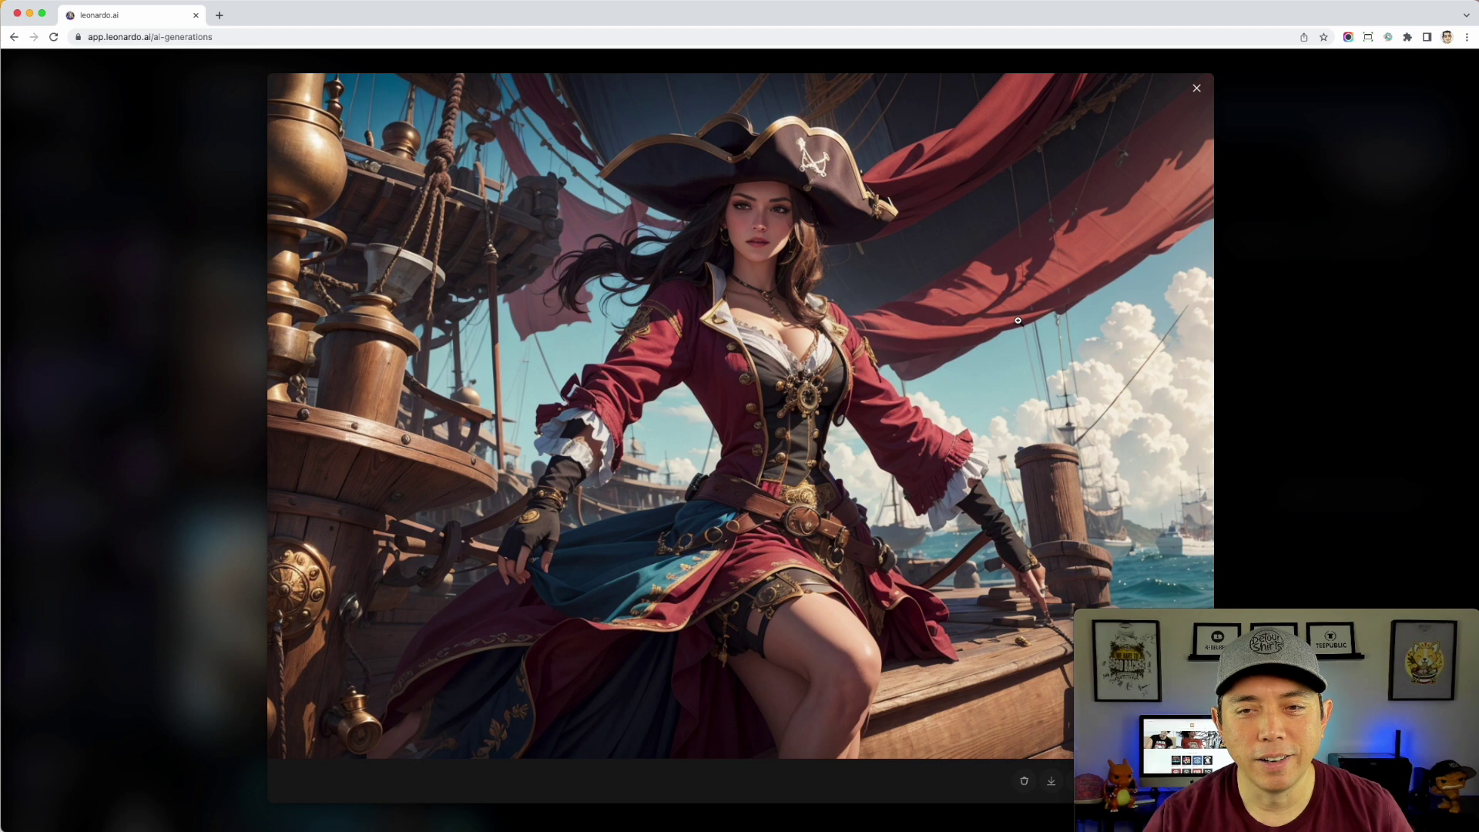
{"action": "left_click", "coordinate": [872, 242]}
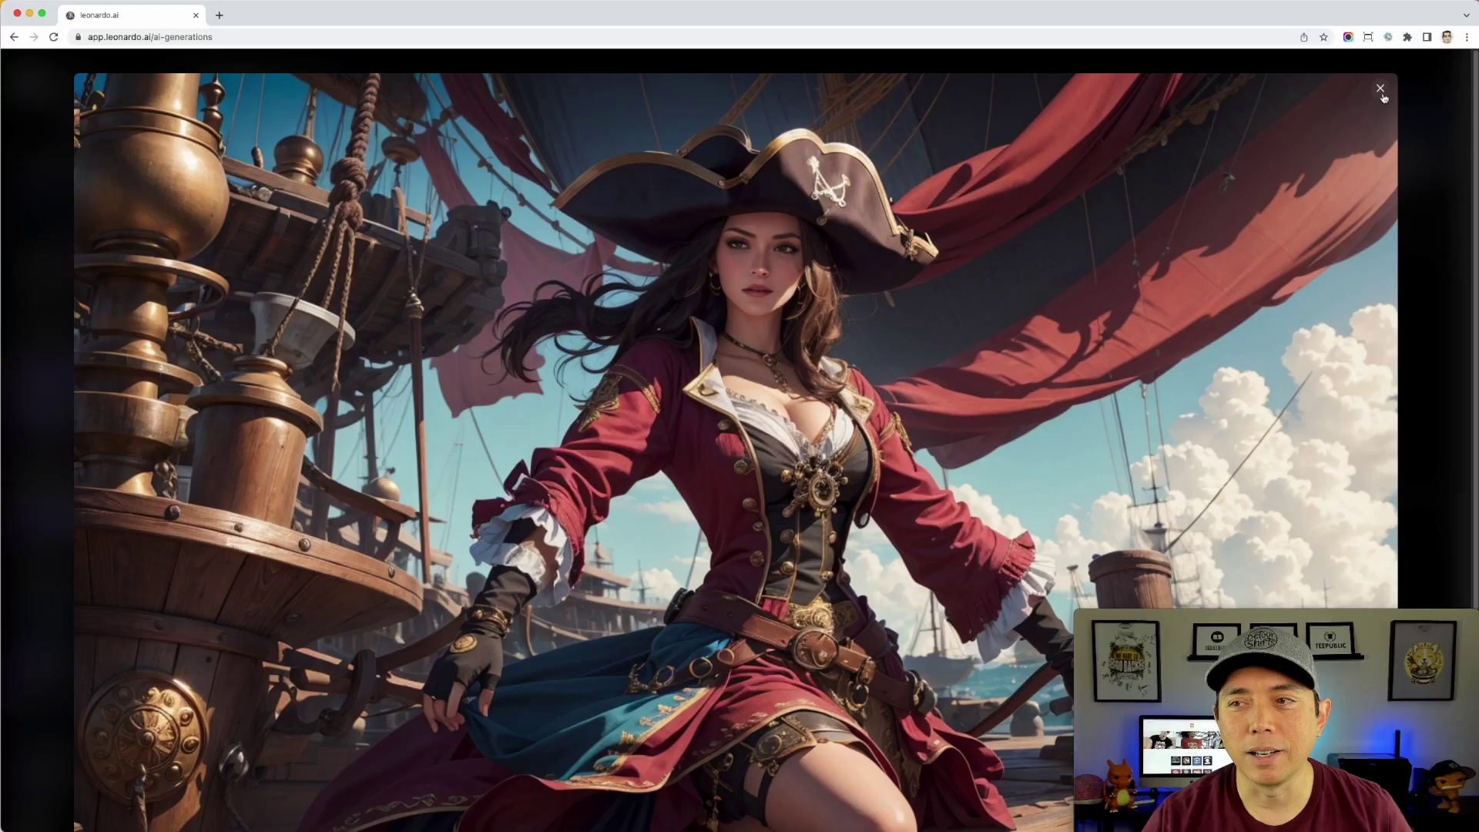
{"action": "left_click", "coordinate": [1383, 88]}
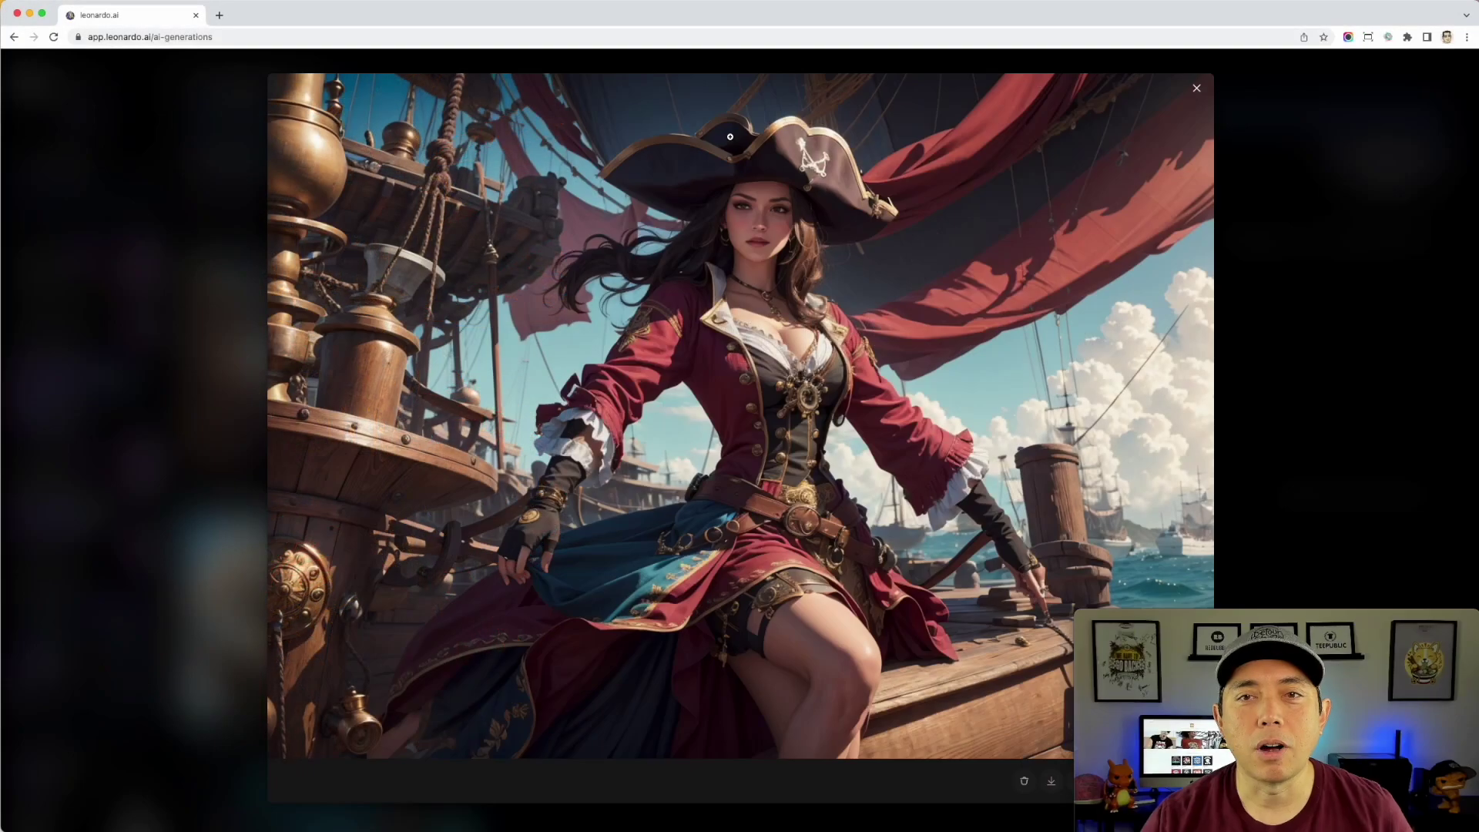
{"action": "left_click", "coordinate": [1197, 87]}
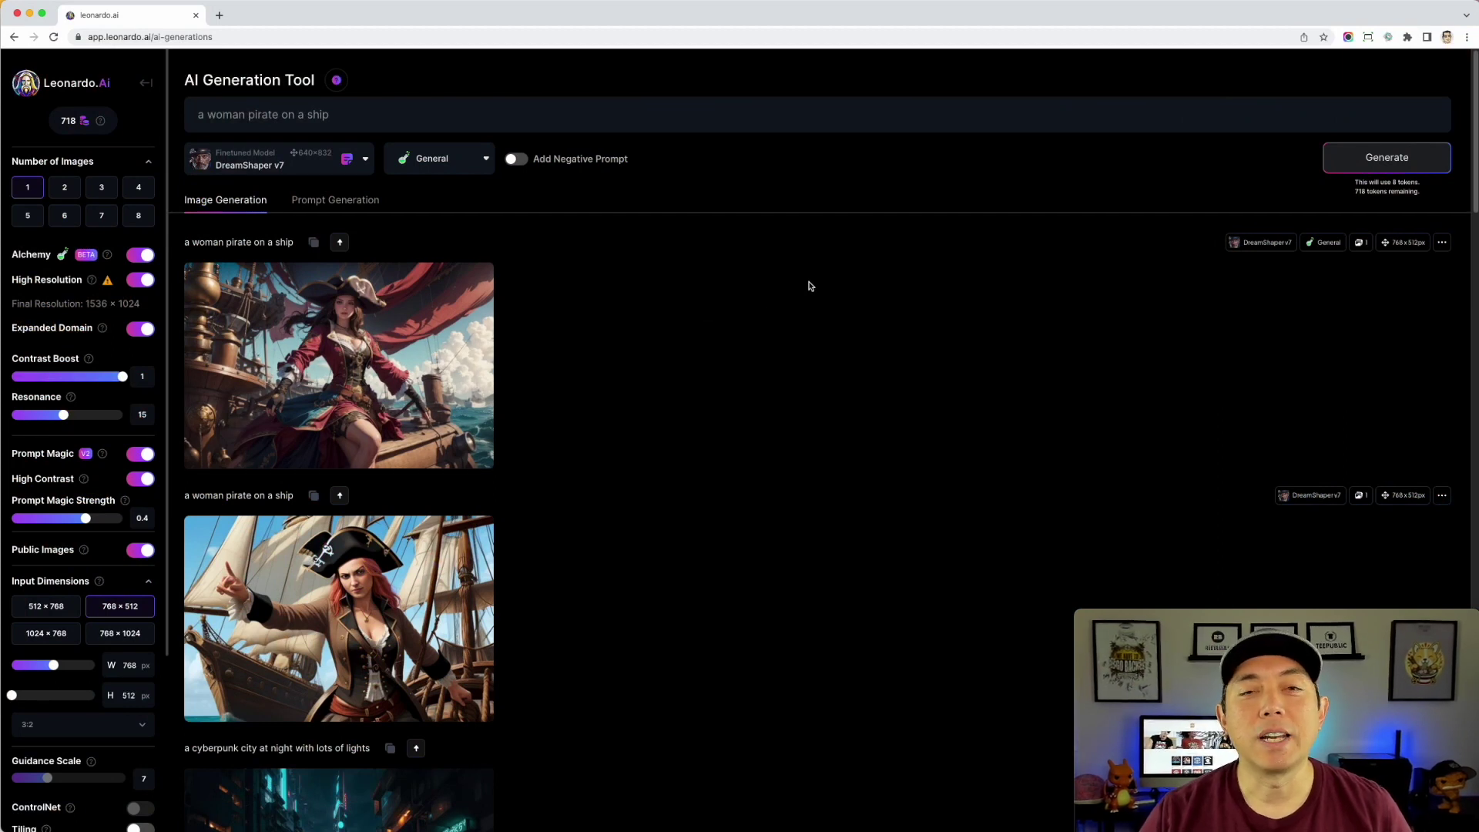
Step: Replace the prompt with "a tiger in the jungle"
{"action": "triple_click", "coordinate": [233, 112]}
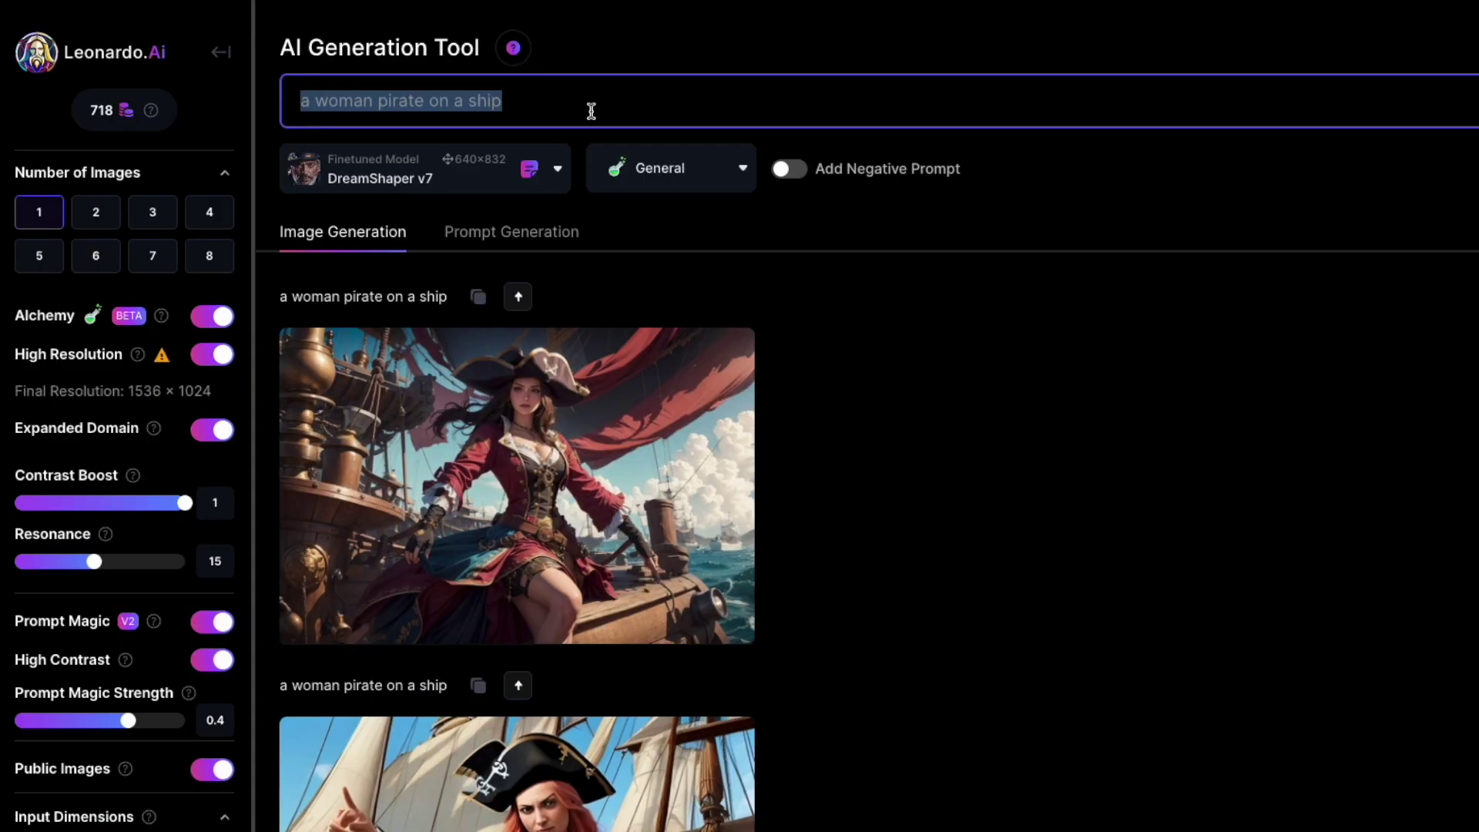
{"action": "type", "text": "a tig"}
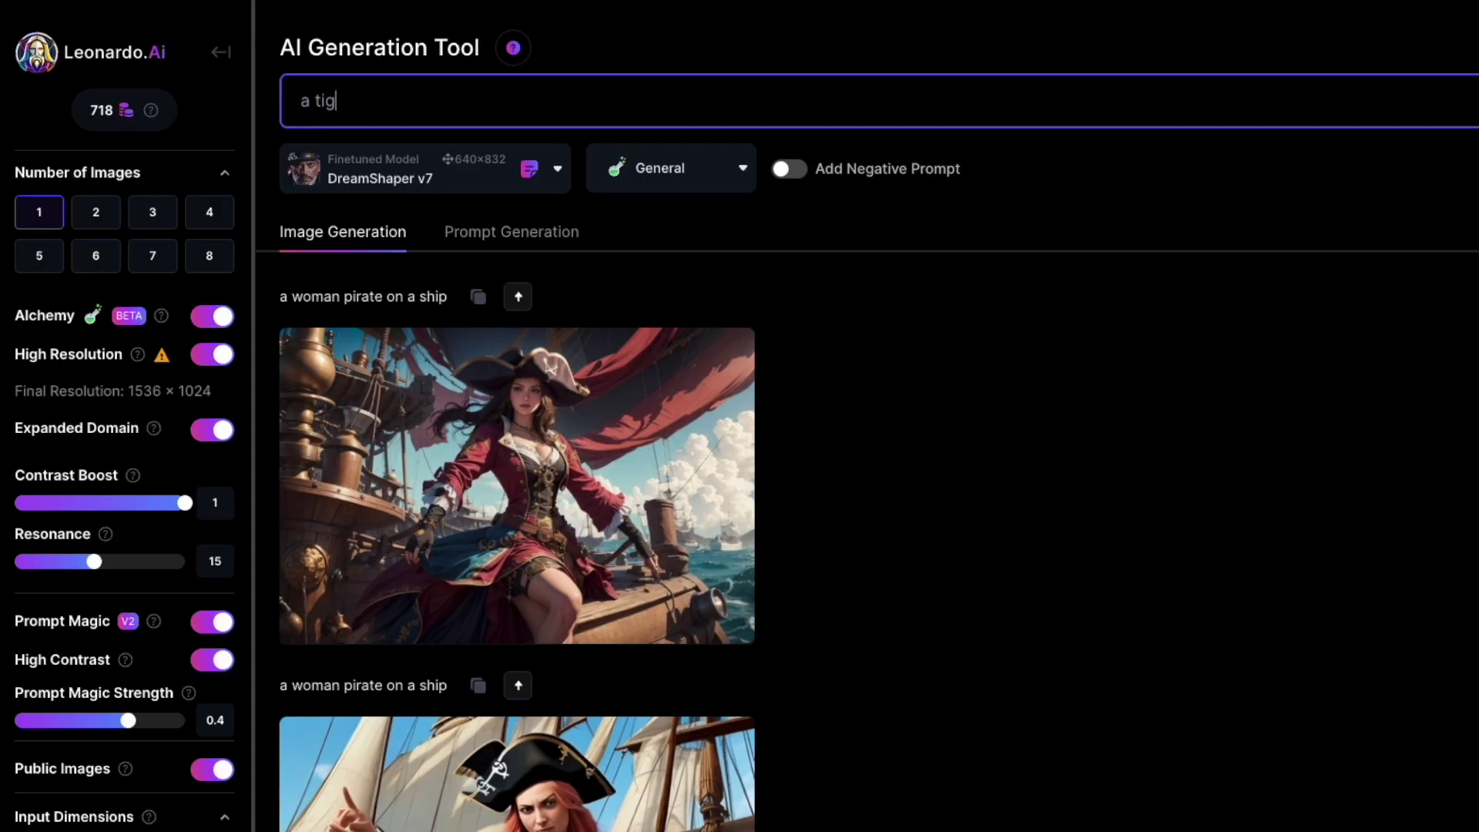
{"action": "type", "text": "er in the jungle"}
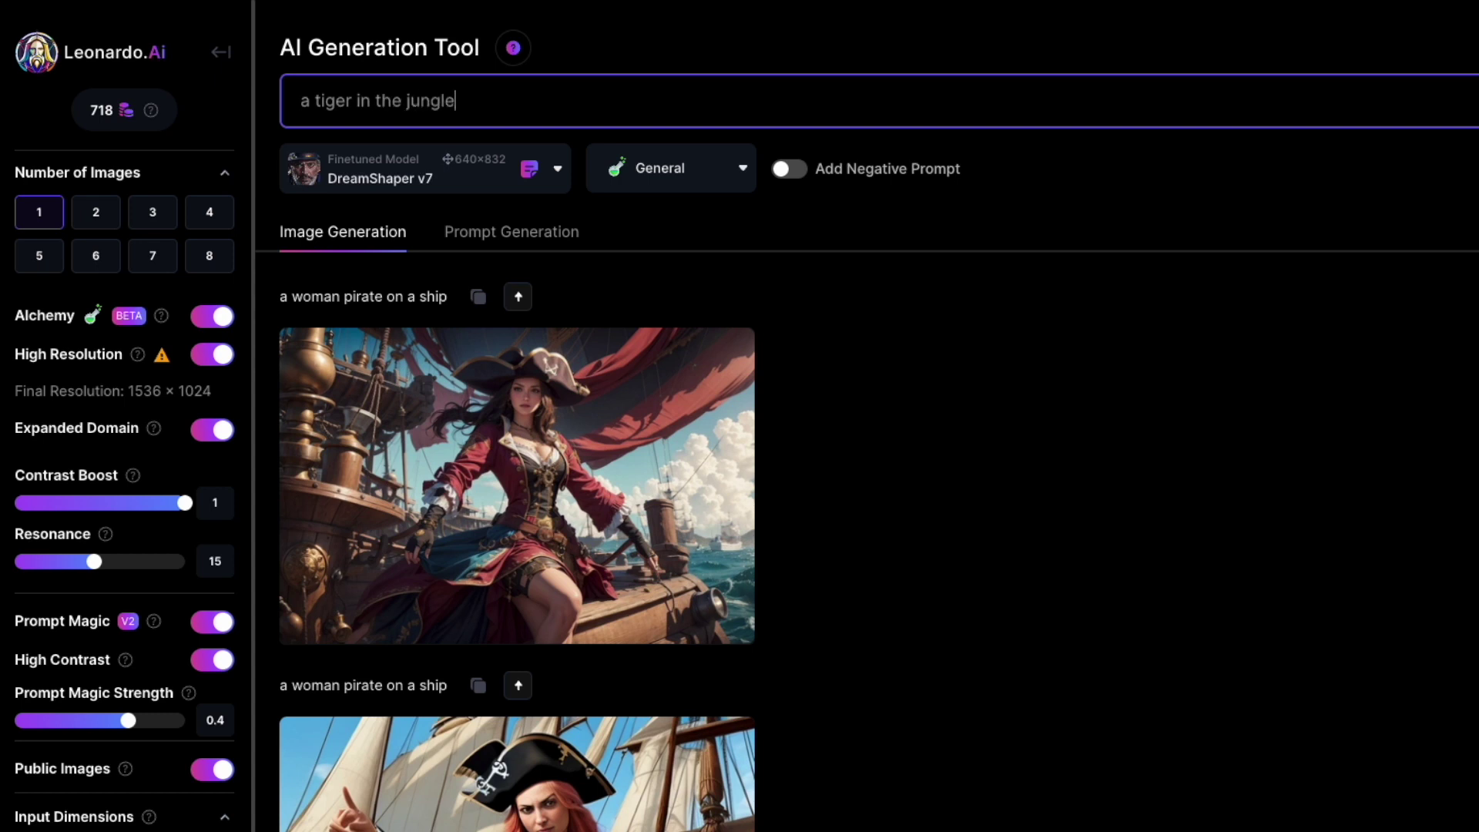
Step: Turn off Alchemy, Prompt Magic and Public Images, and generate the tiger image
{"action": "left_click", "coordinate": [212, 316]}
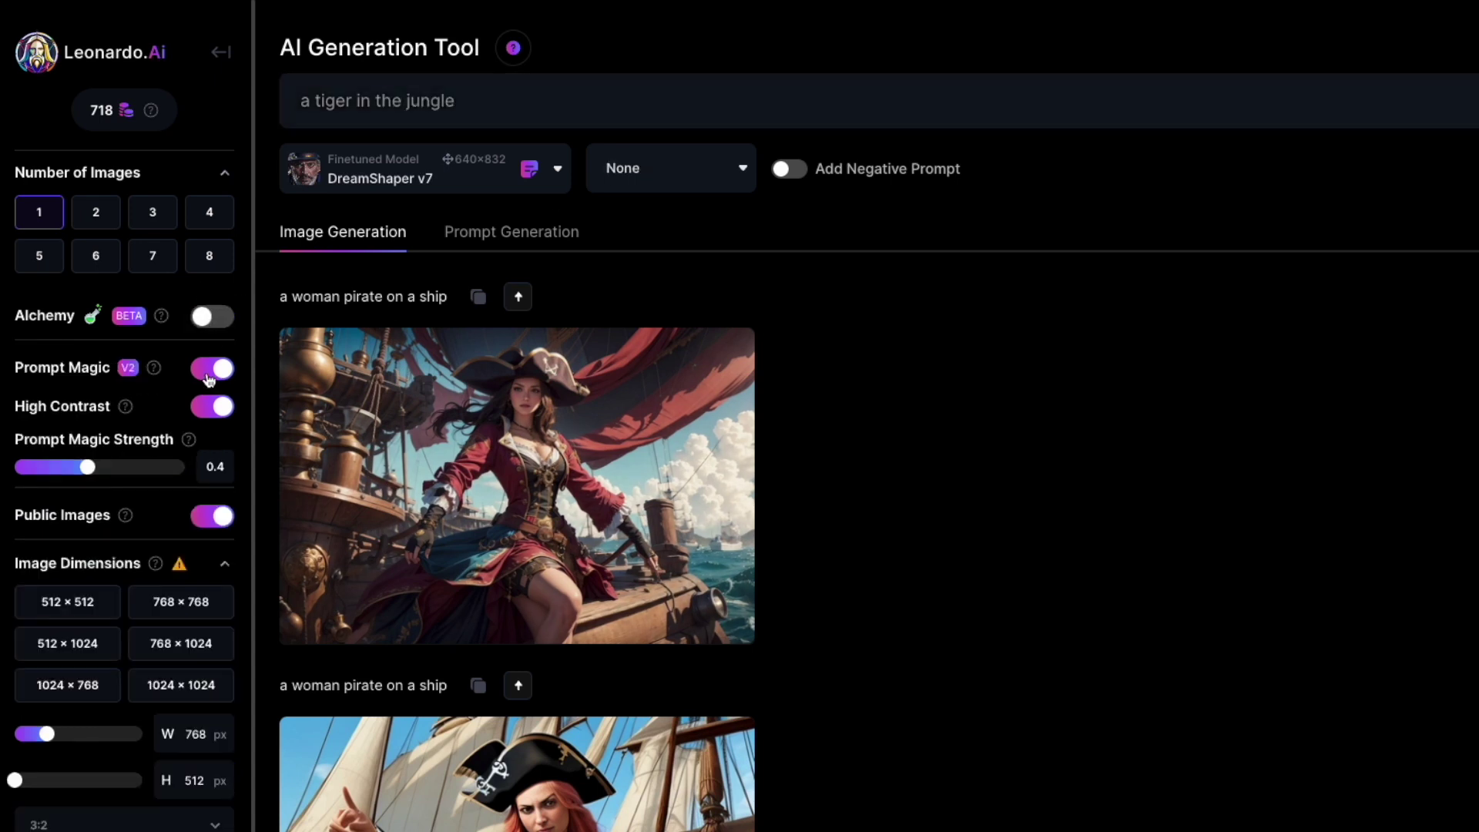
{"action": "left_click", "coordinate": [210, 370]}
{"action": "left_click", "coordinate": [210, 422]}
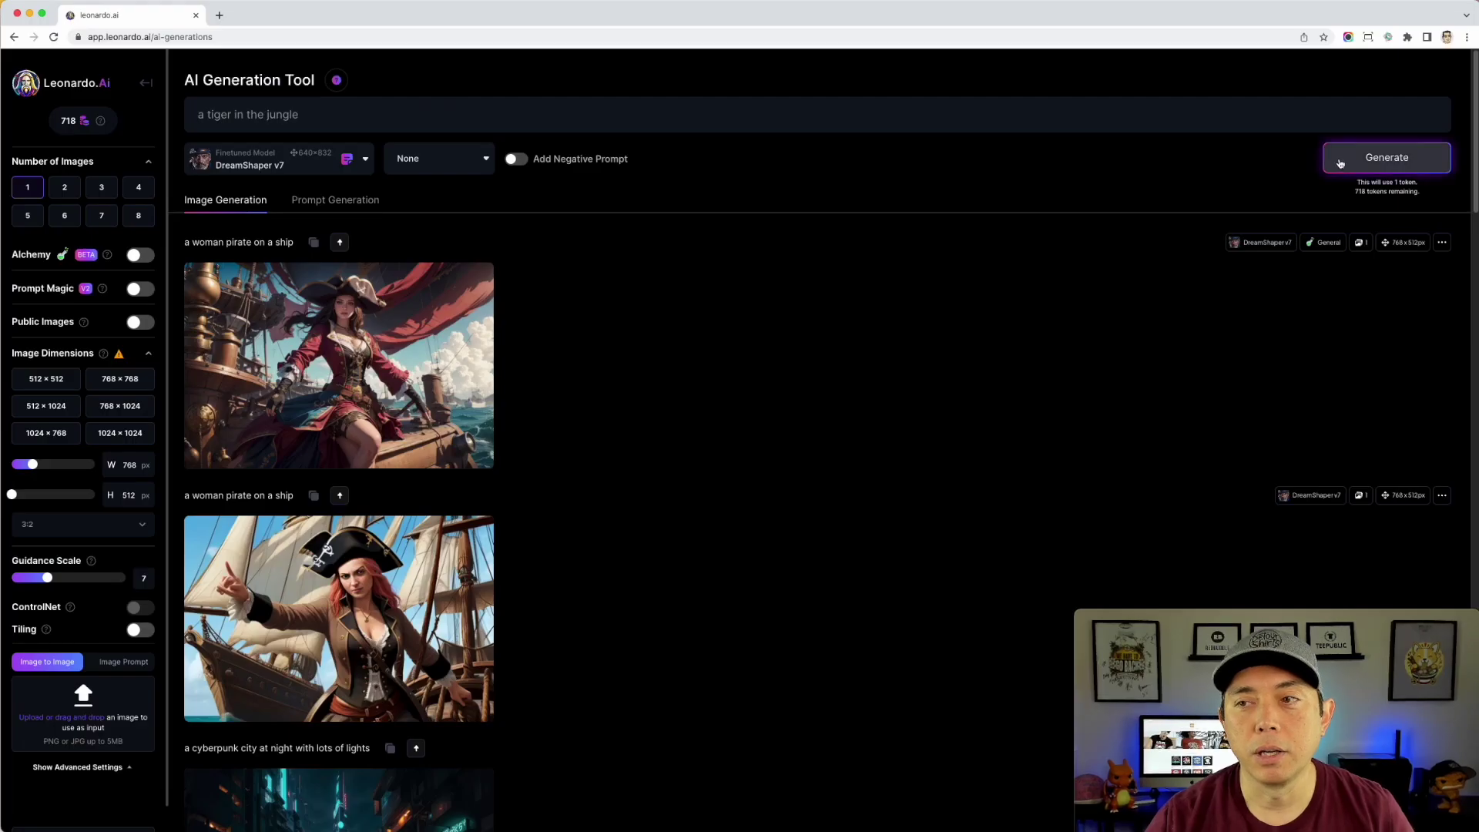
{"action": "left_click", "coordinate": [1344, 159]}
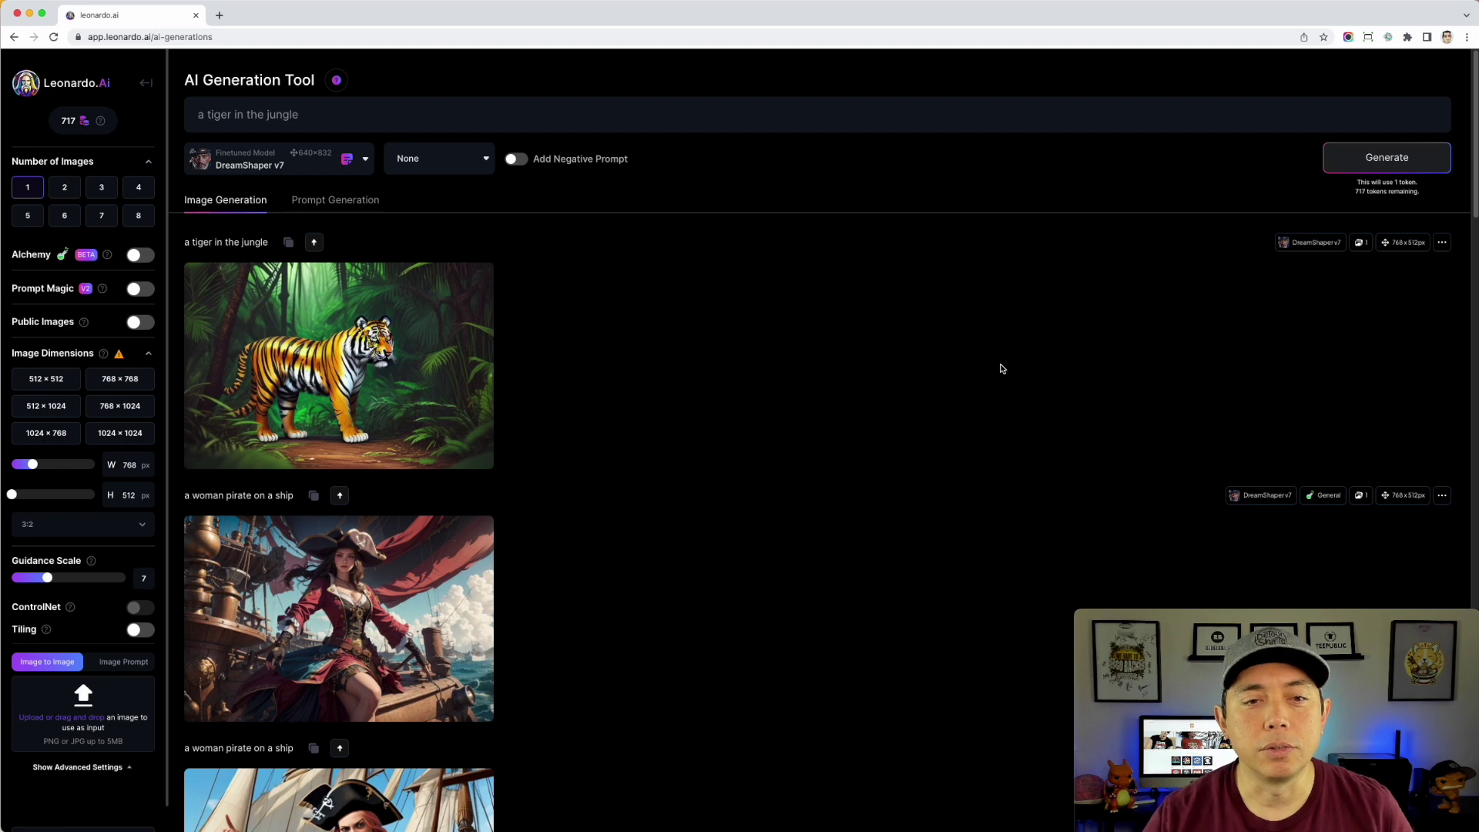
Step: Examine the face and body details of the tiger image made without Alchemy at enlarged size, and close it
{"action": "left_click", "coordinate": [339, 362]}
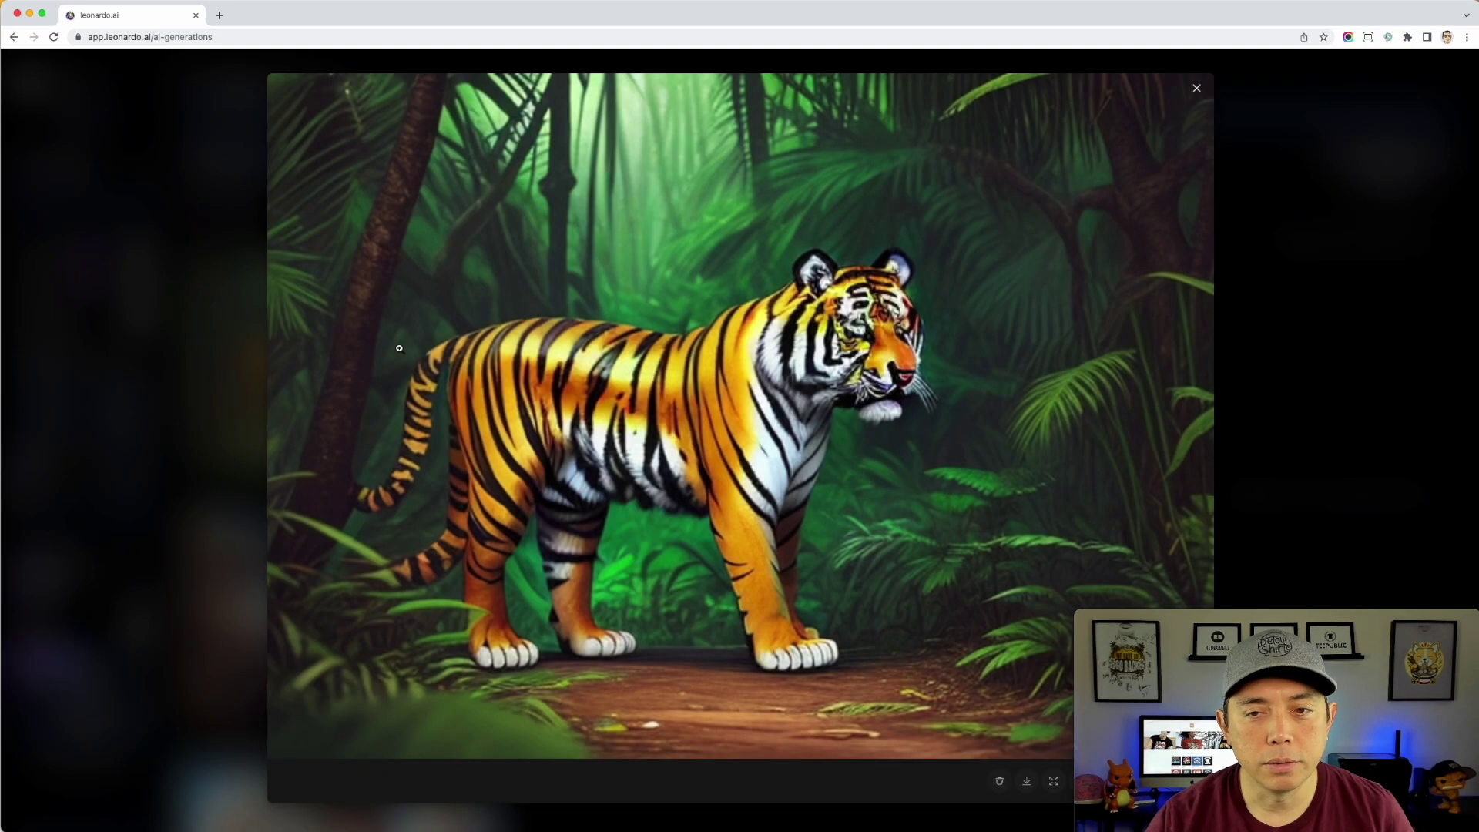
{"action": "left_click", "coordinate": [882, 340]}
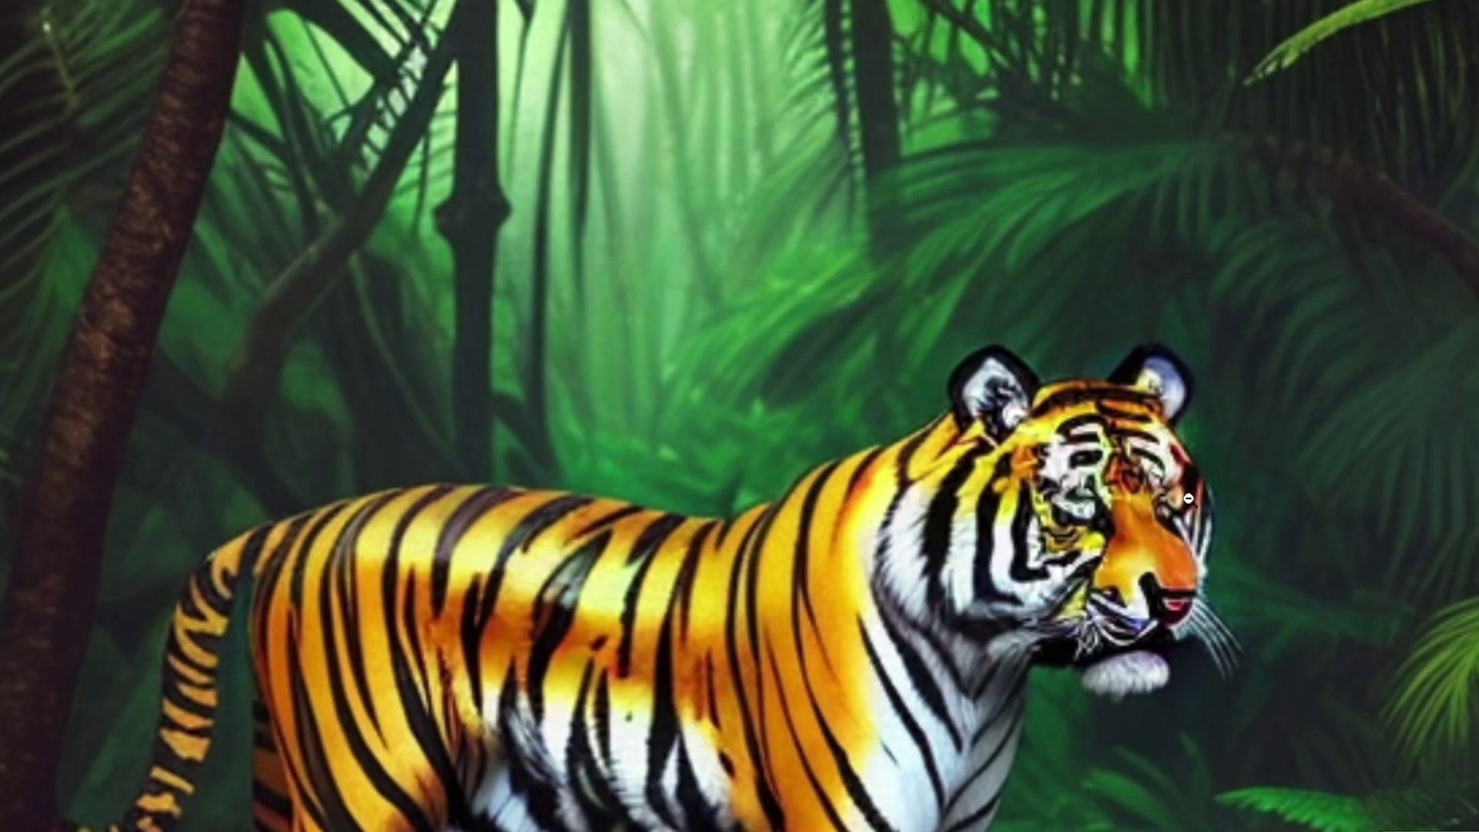
{"action": "scroll", "coordinate": [1044, 589], "scroll_direction": "down", "scroll_amount": 2}
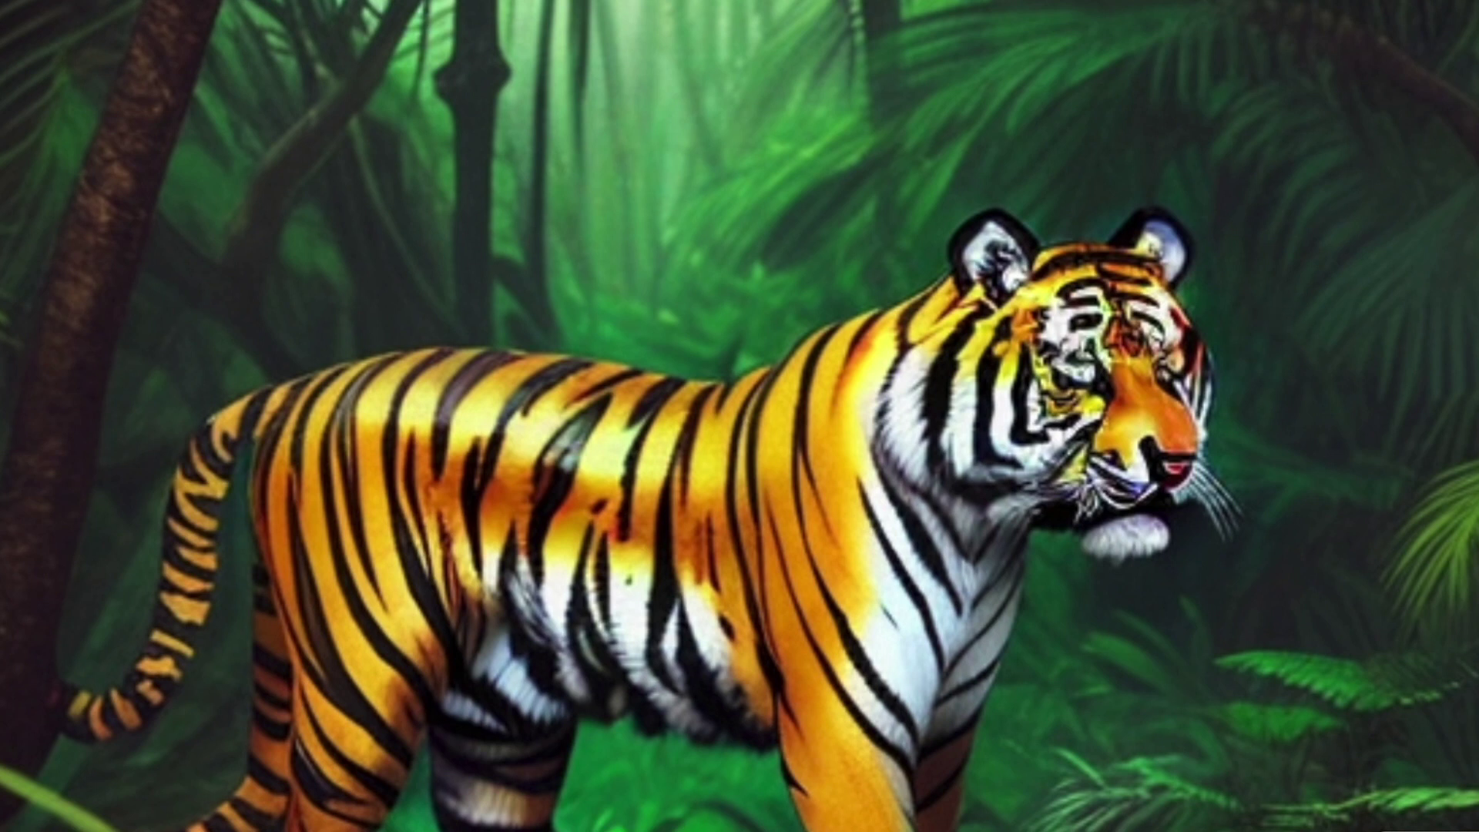
{"action": "left_click", "coordinate": [1422, 108]}
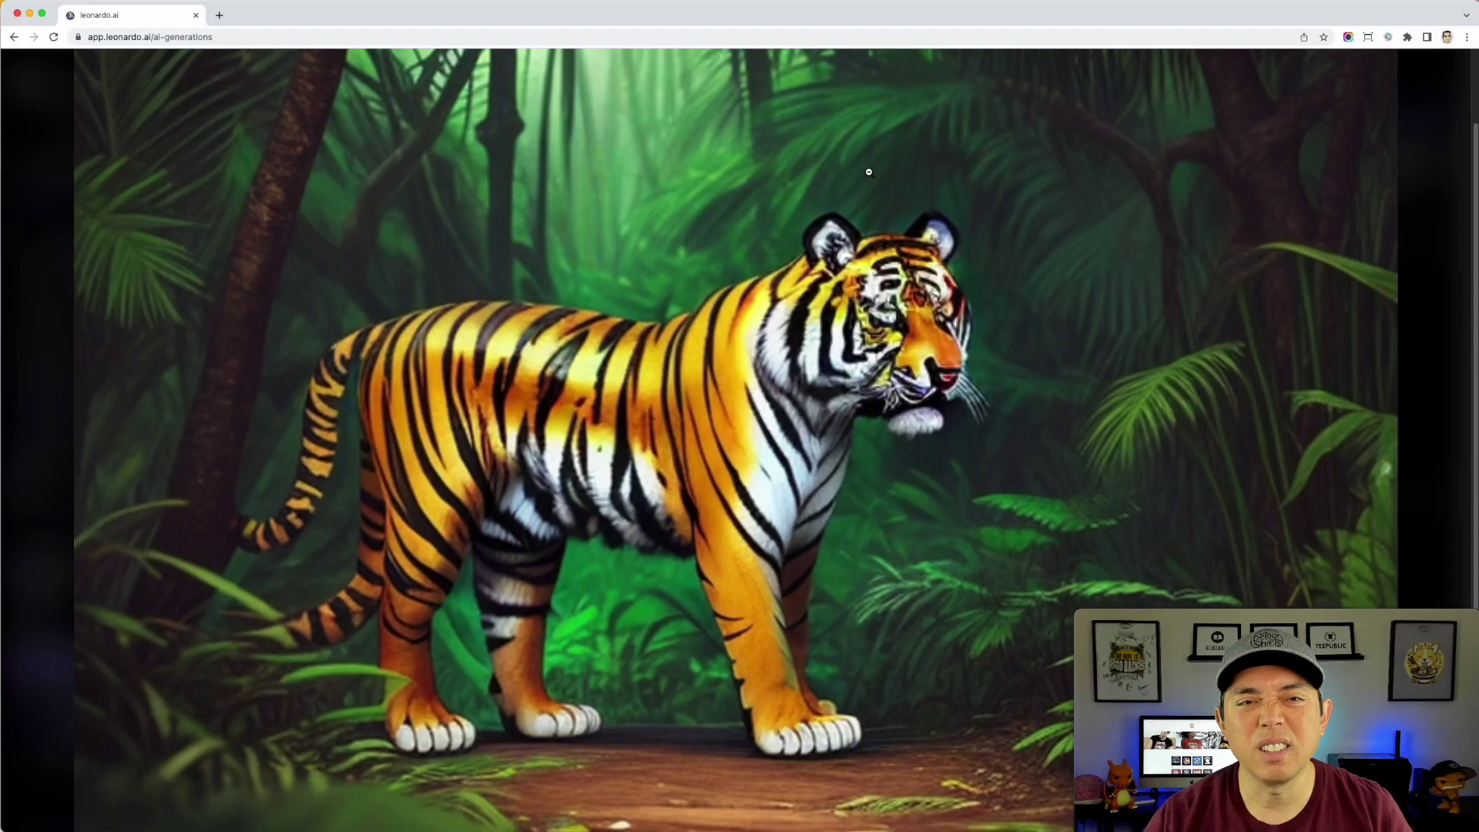
{"action": "left_click", "coordinate": [1195, 92]}
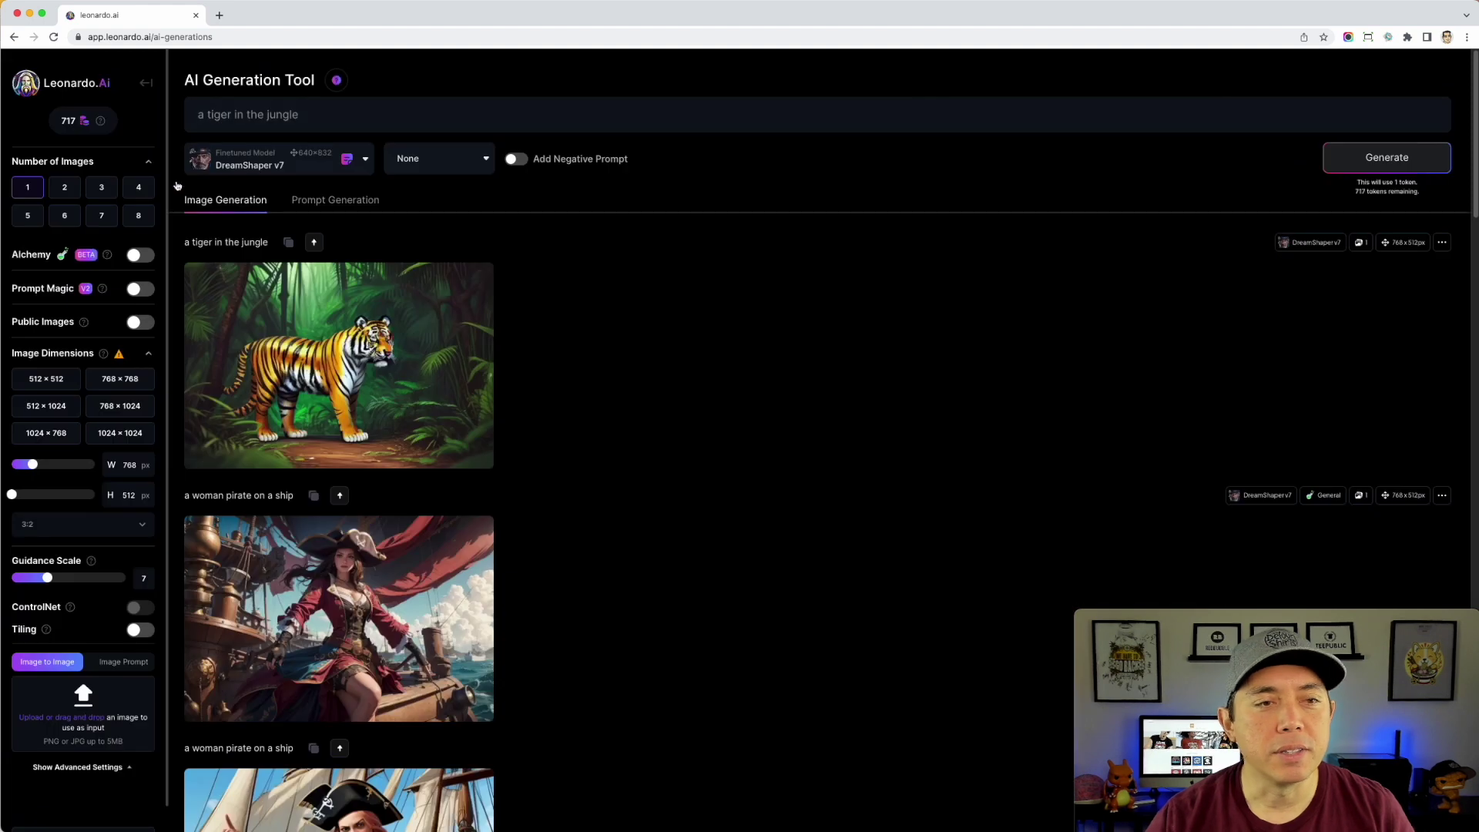
Step: Turn Alchemy, Prompt Magic and Public Images back on and generate the tiger image again
{"action": "left_click", "coordinate": [142, 255]}
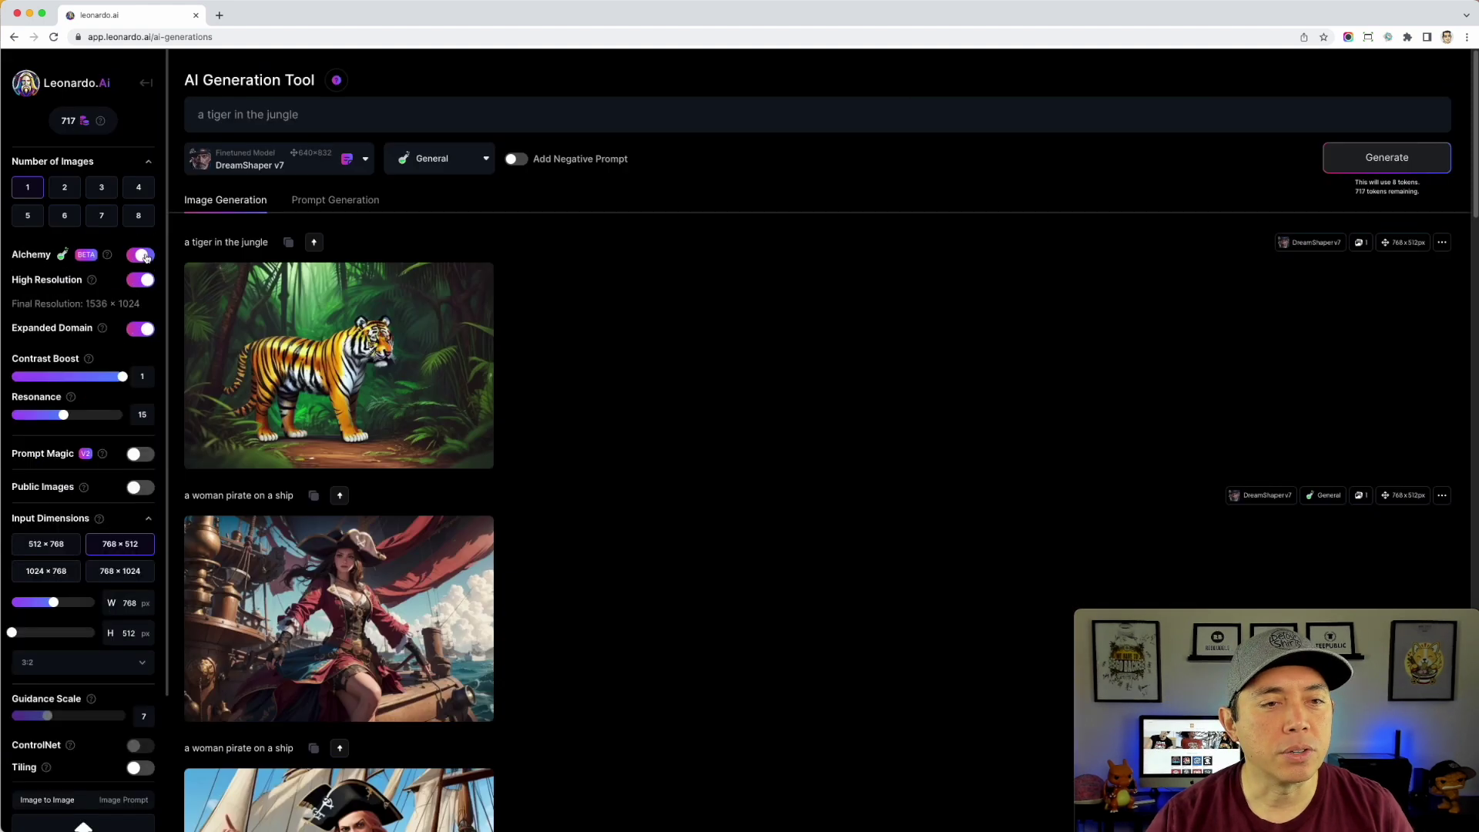
{"action": "left_click", "coordinate": [140, 455]}
{"action": "left_click", "coordinate": [140, 549]}
{"action": "left_click", "coordinate": [1387, 157]}
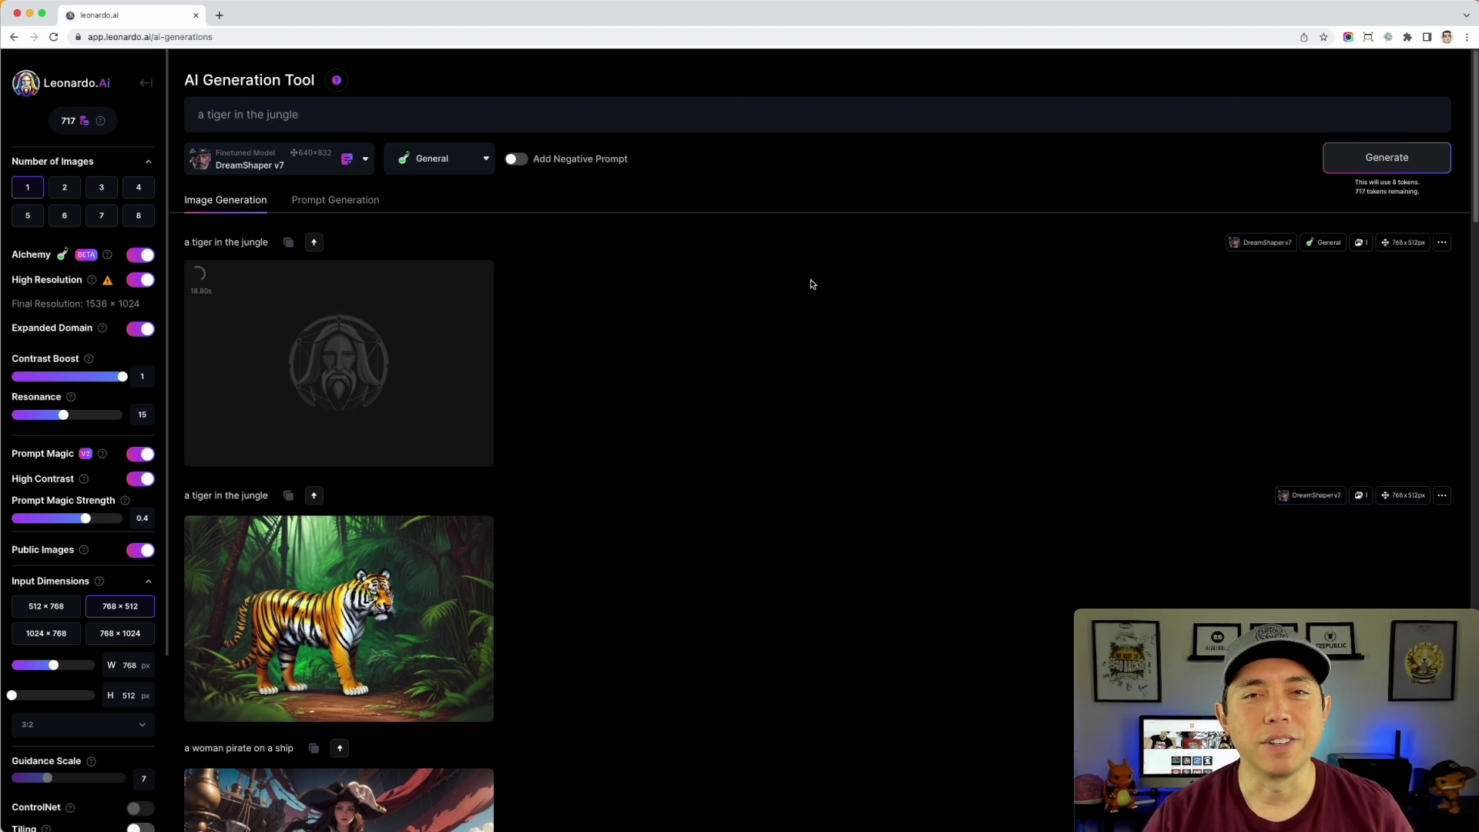
Step: Examine the face and paws of the Alchemy version of the tiger image at enlarged size, and close it
{"action": "left_click", "coordinate": [356, 334]}
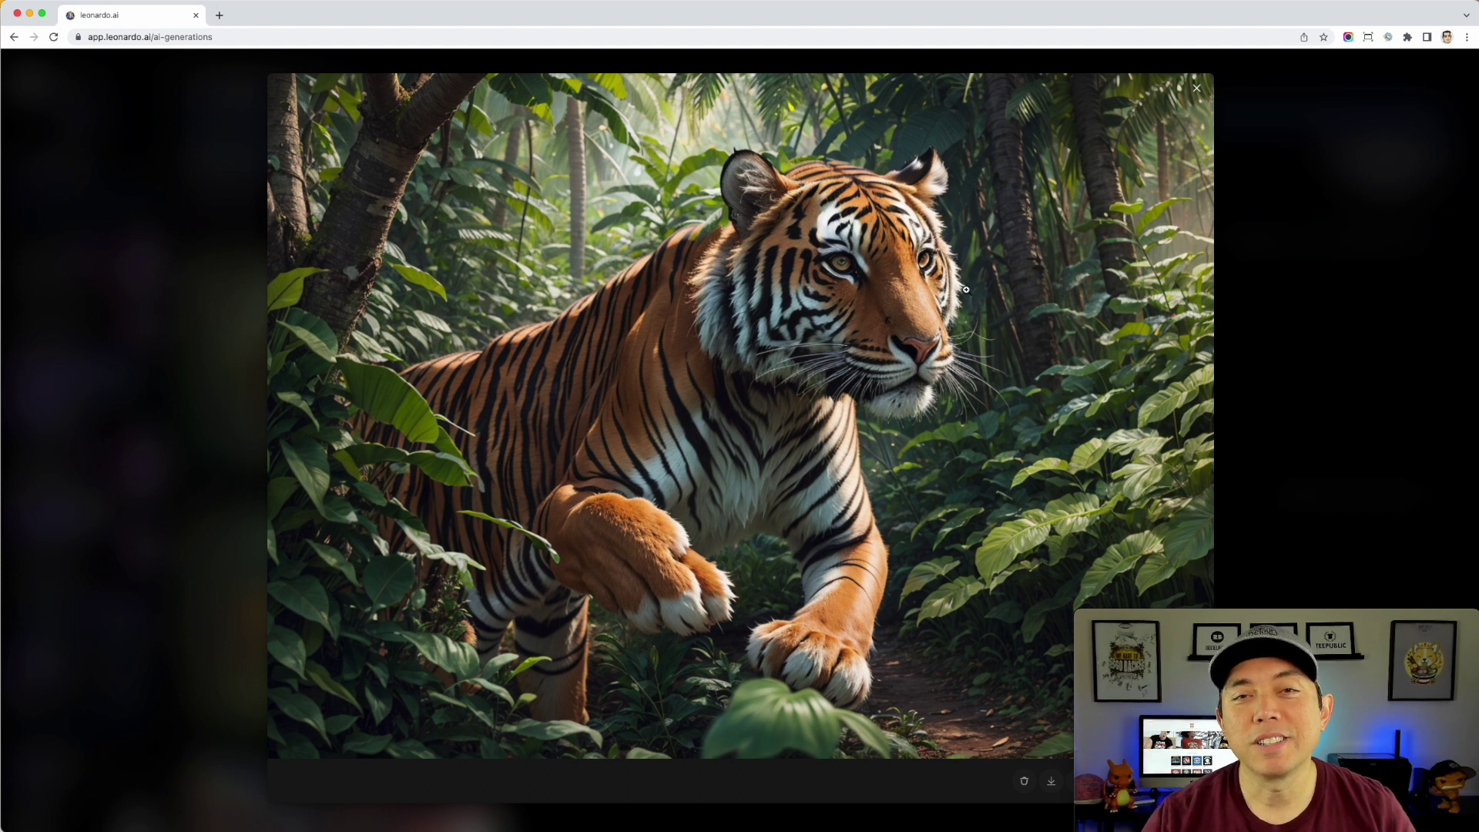
{"action": "left_click", "coordinate": [883, 257]}
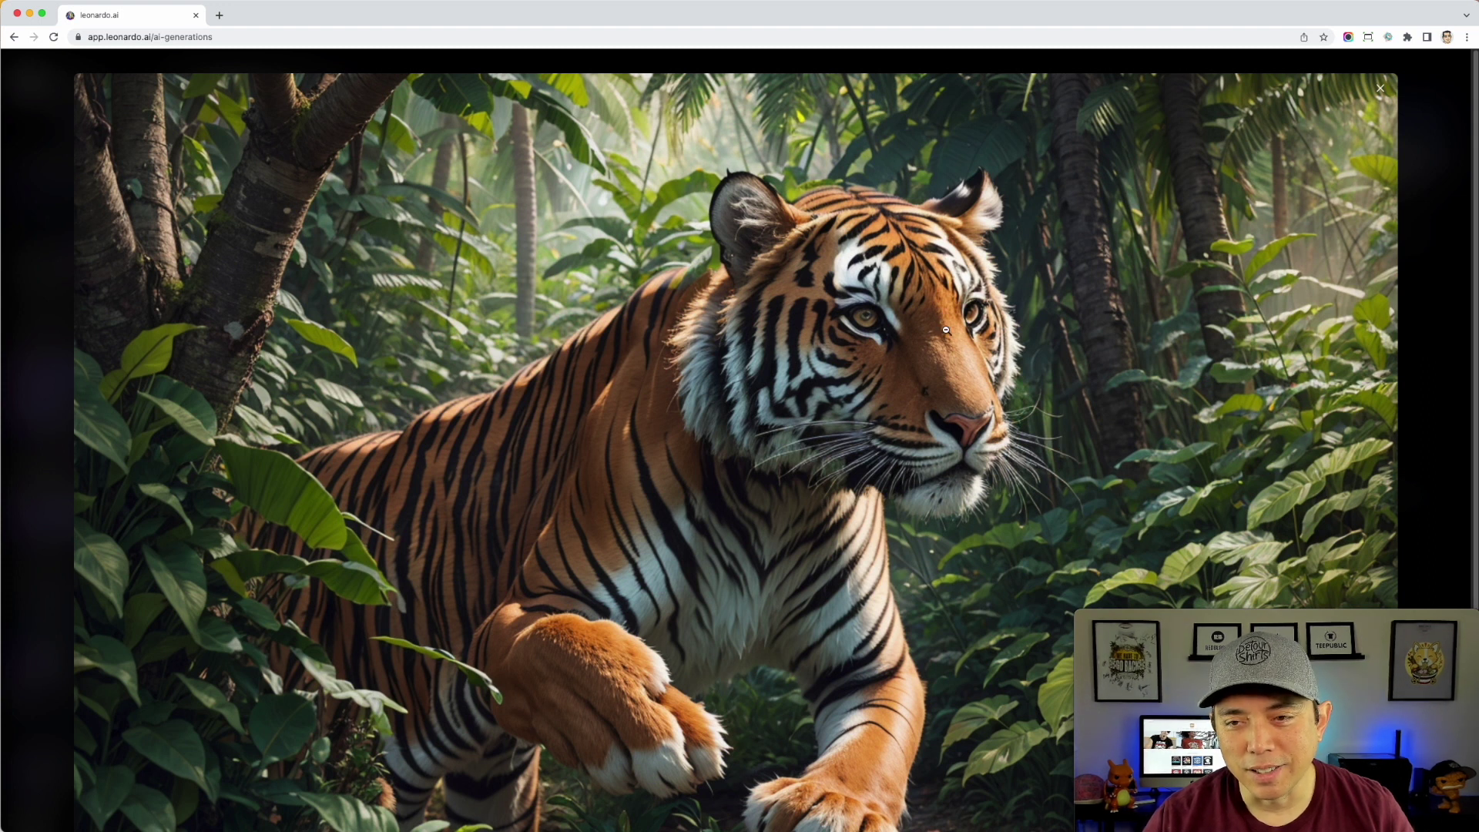
{"action": "scroll", "coordinate": [746, 654], "scroll_direction": "down", "scroll_amount": 3}
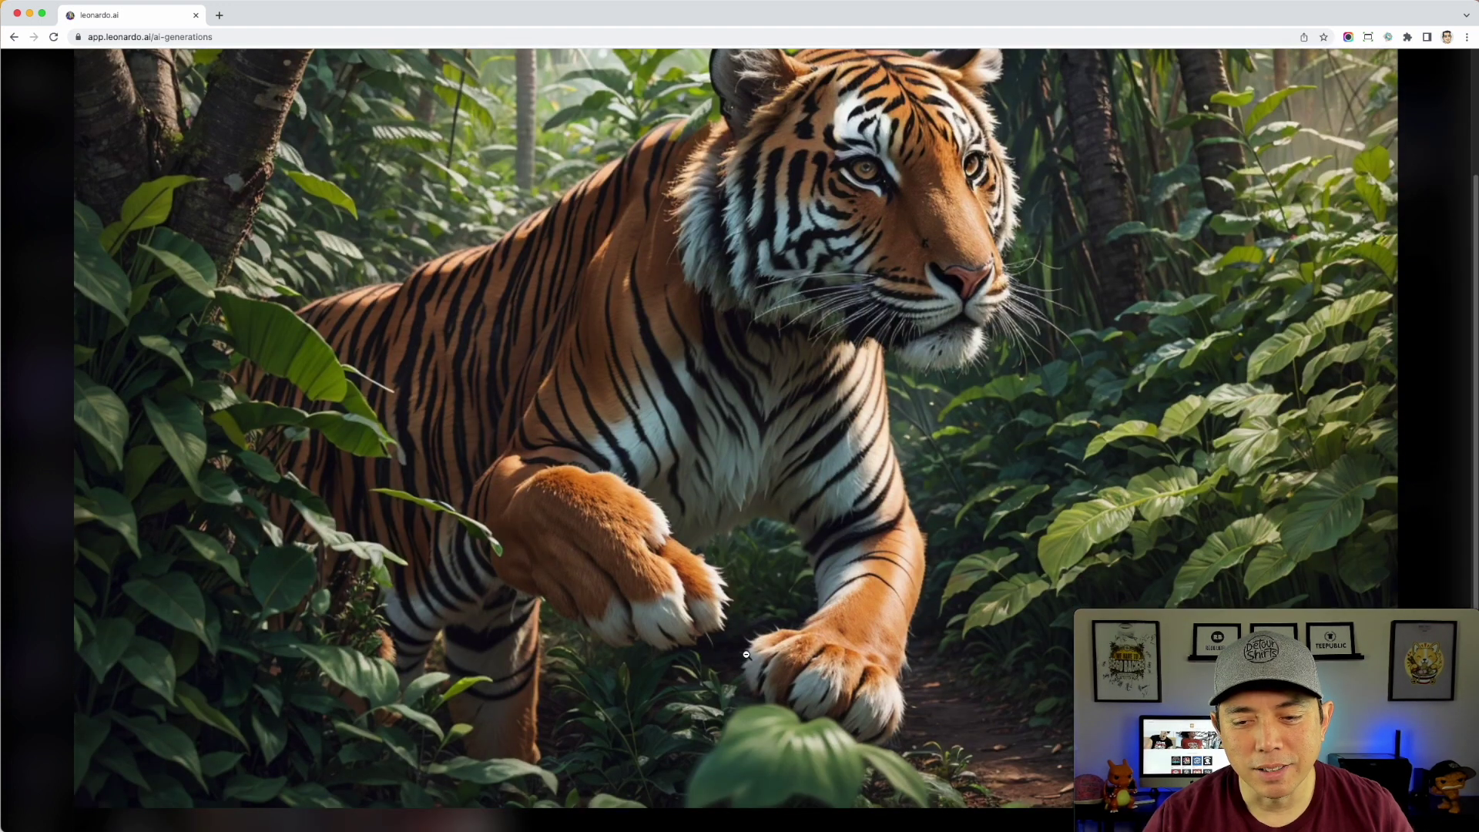
{"action": "scroll", "coordinate": [745, 654], "scroll_direction": "up", "scroll_amount": 3}
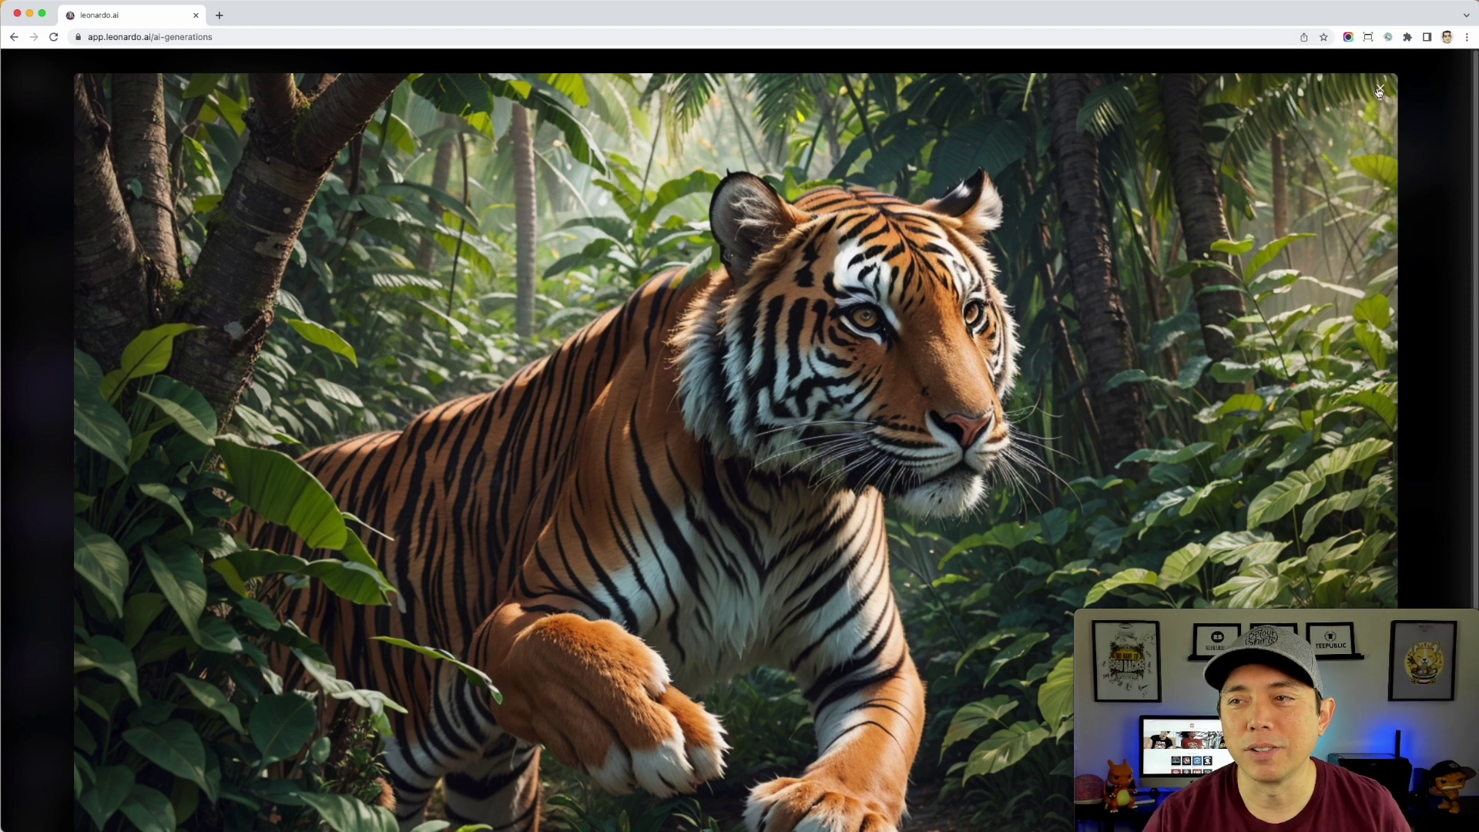
{"action": "key", "text": "Escape"}
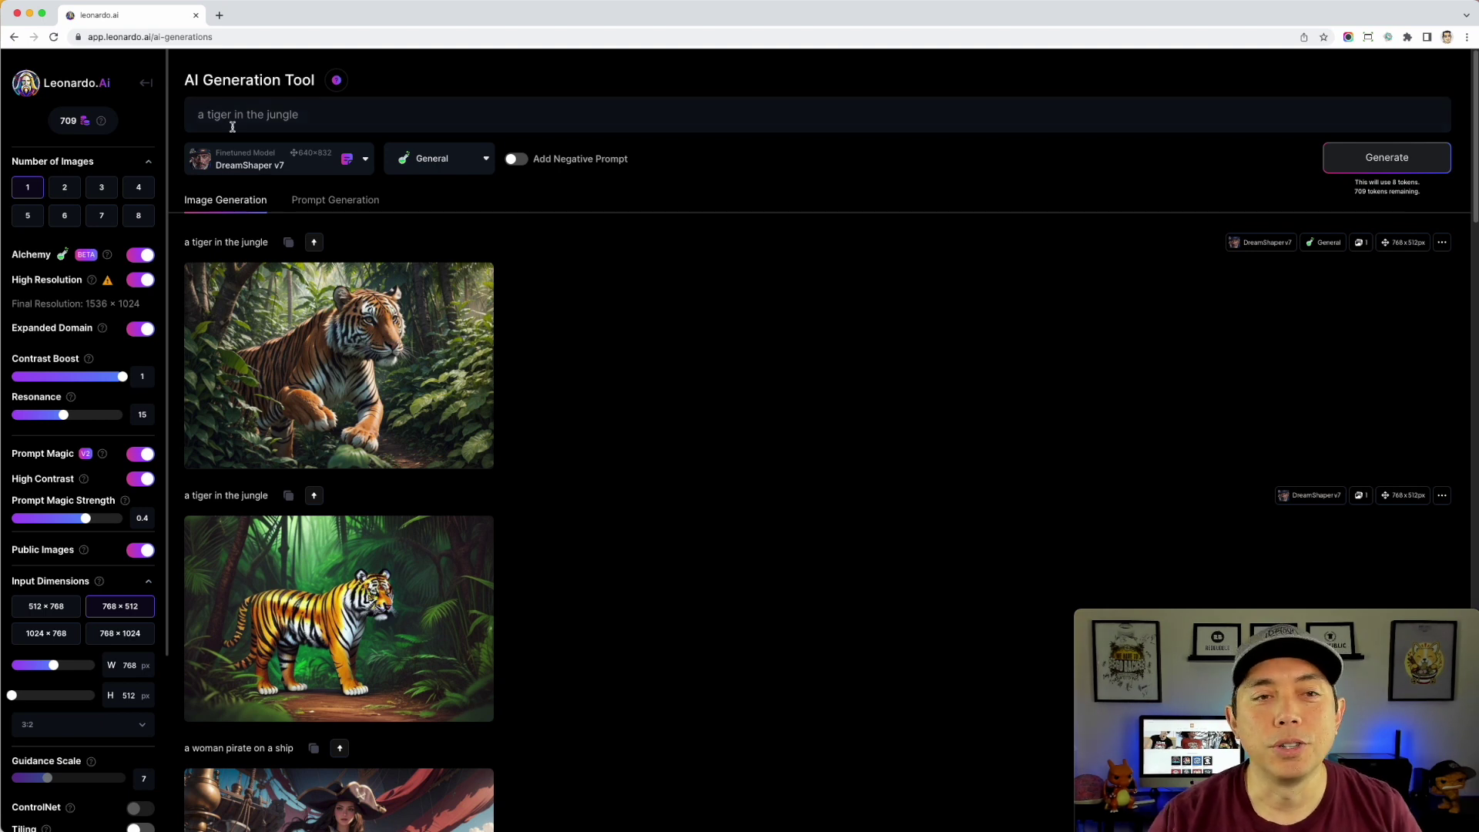
Step: Replace the tiger prompt with "a bowl of ramen in japanese restaurant"
{"action": "triple_click", "coordinate": [232, 114]}
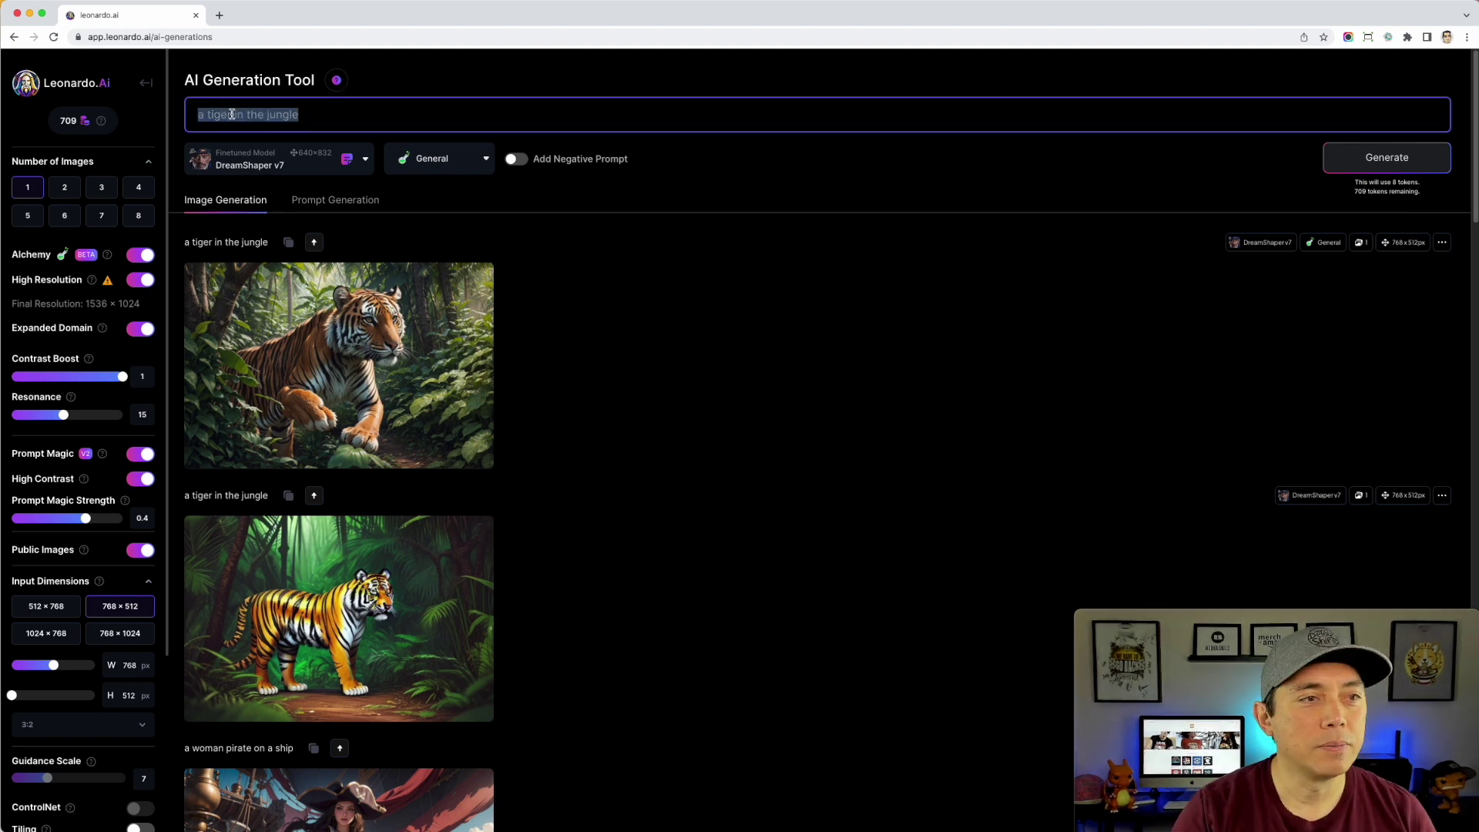
{"action": "type", "text": "a bowl"}
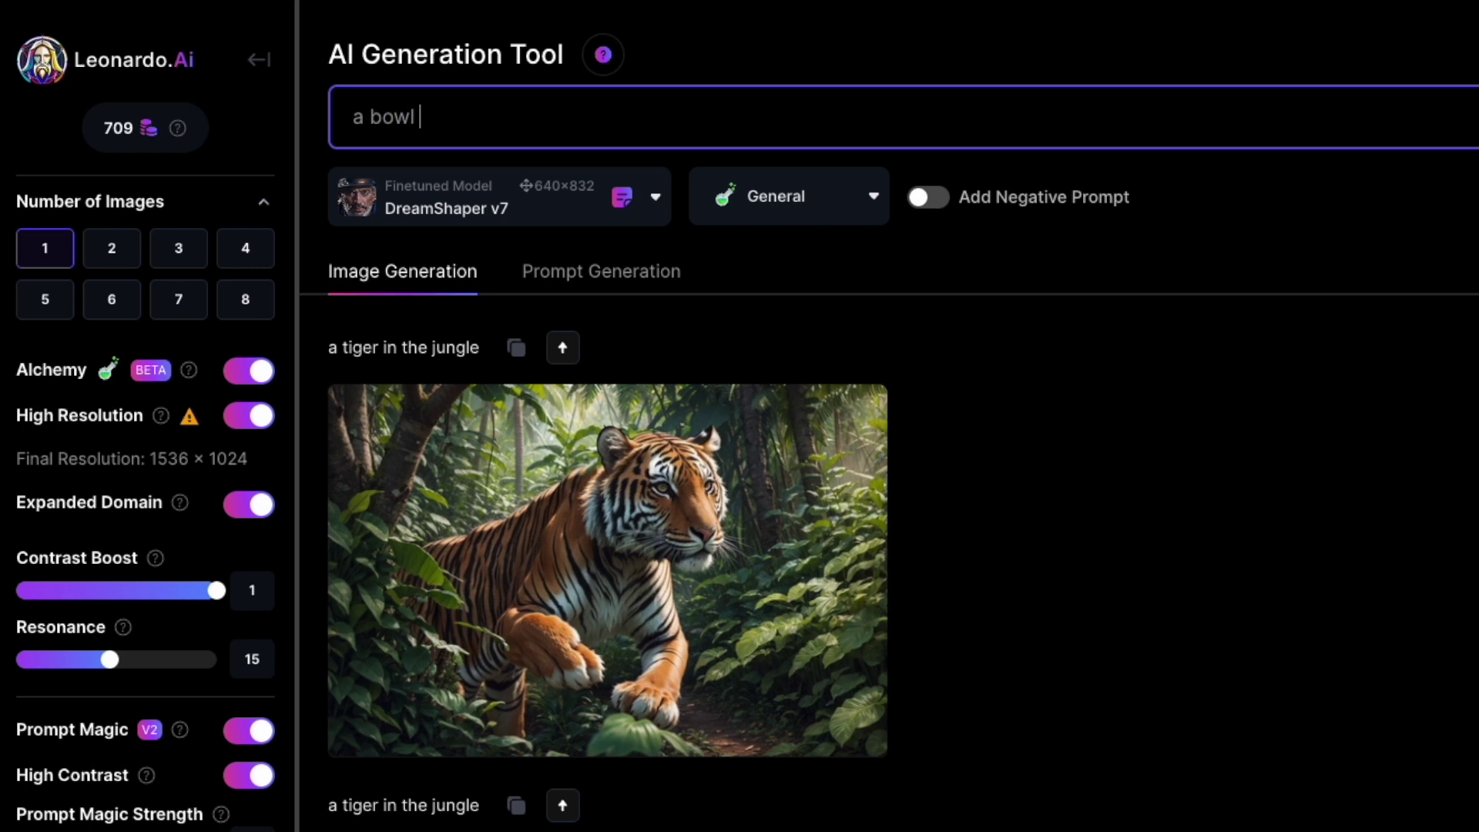
{"action": "type", "text": " of ramen in japanese restaurant"}
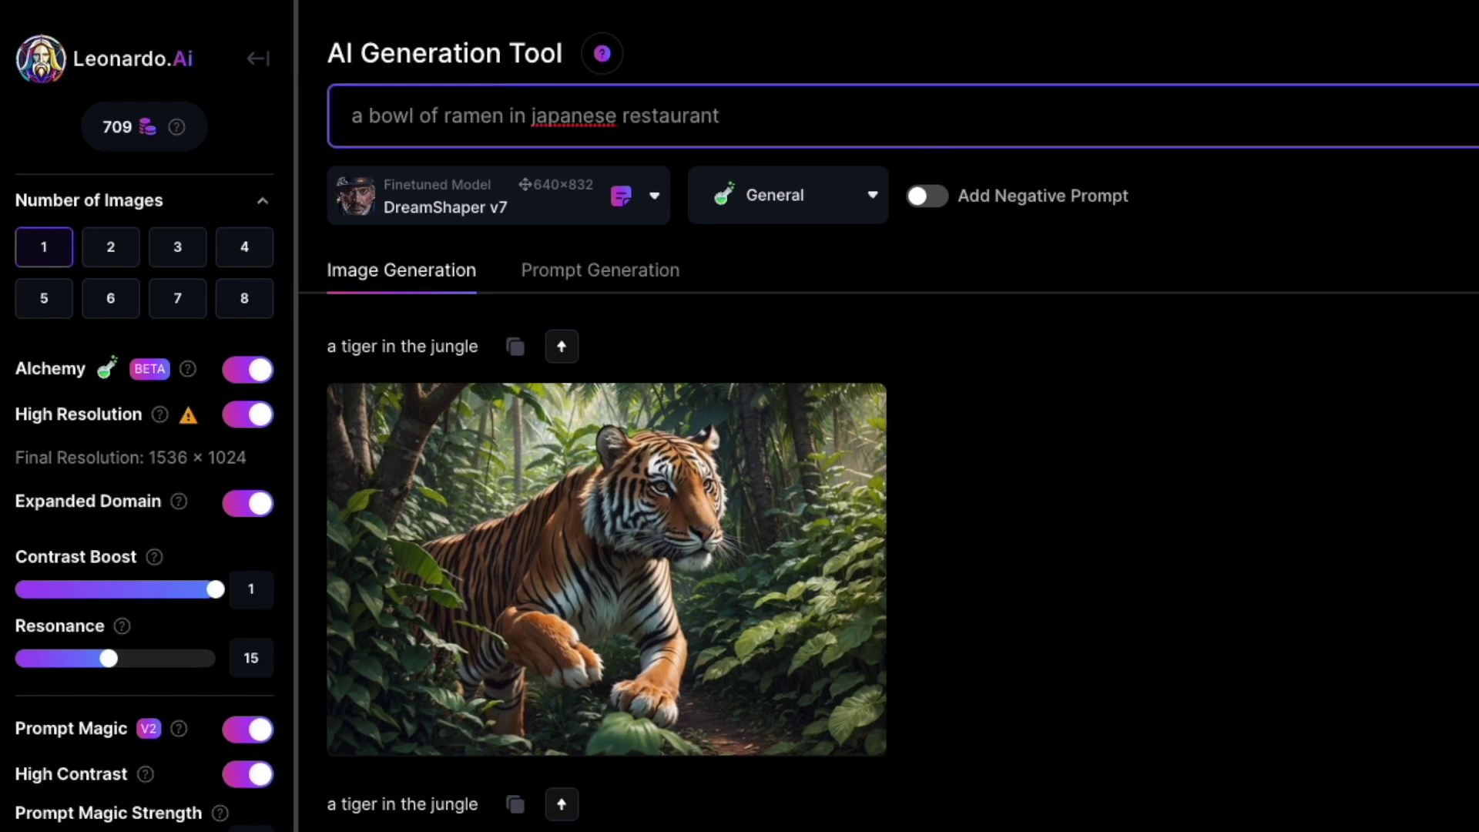
Step: Generate the ramen image with Alchemy, Prompt Magic and Public Images turned off, and view the result at enlarged size
{"action": "left_click", "coordinate": [239, 370]}
{"action": "left_click", "coordinate": [239, 433]}
{"action": "left_click", "coordinate": [241, 491]}
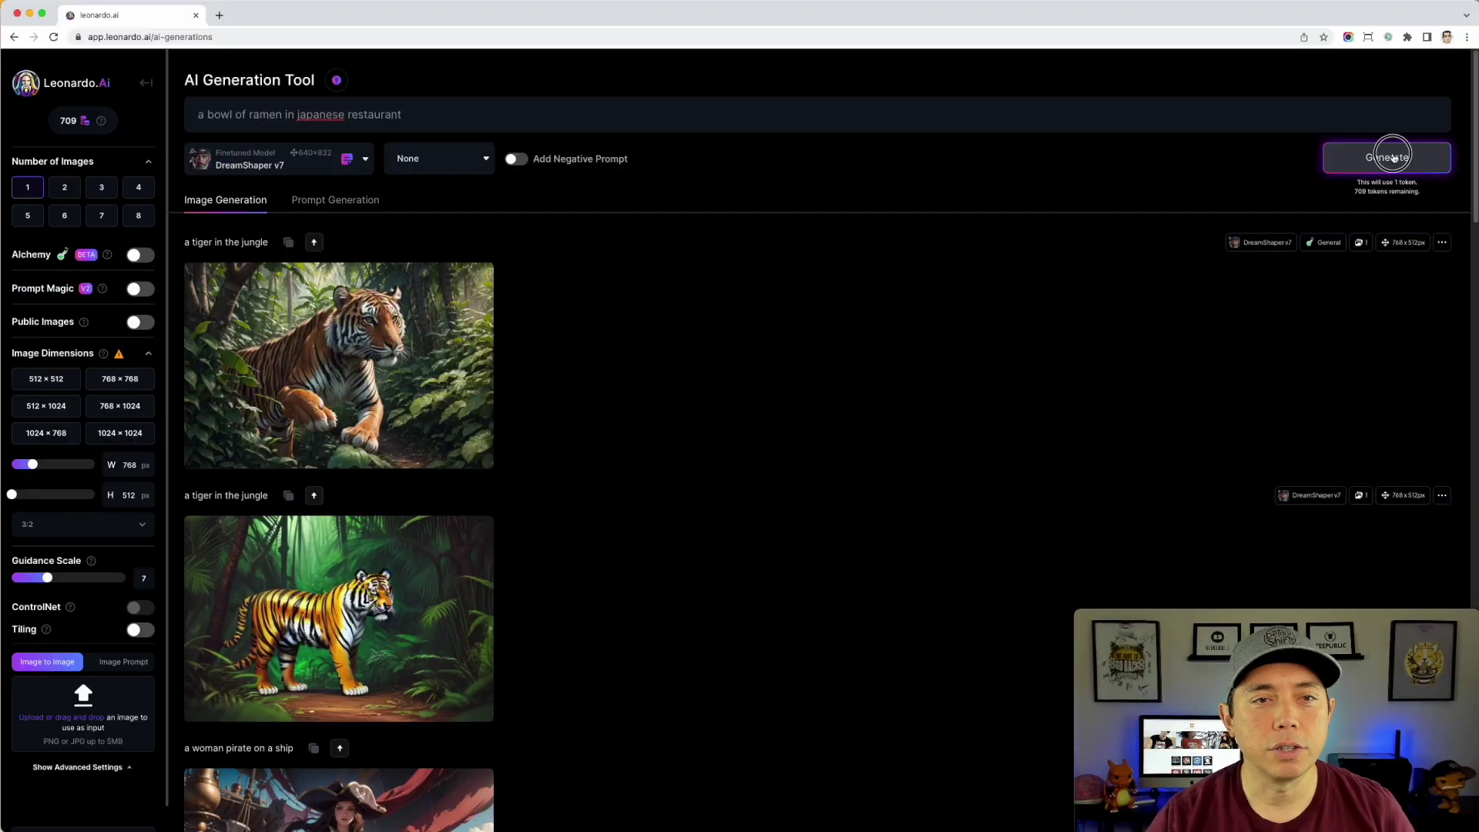
{"action": "left_click", "coordinate": [1387, 158]}
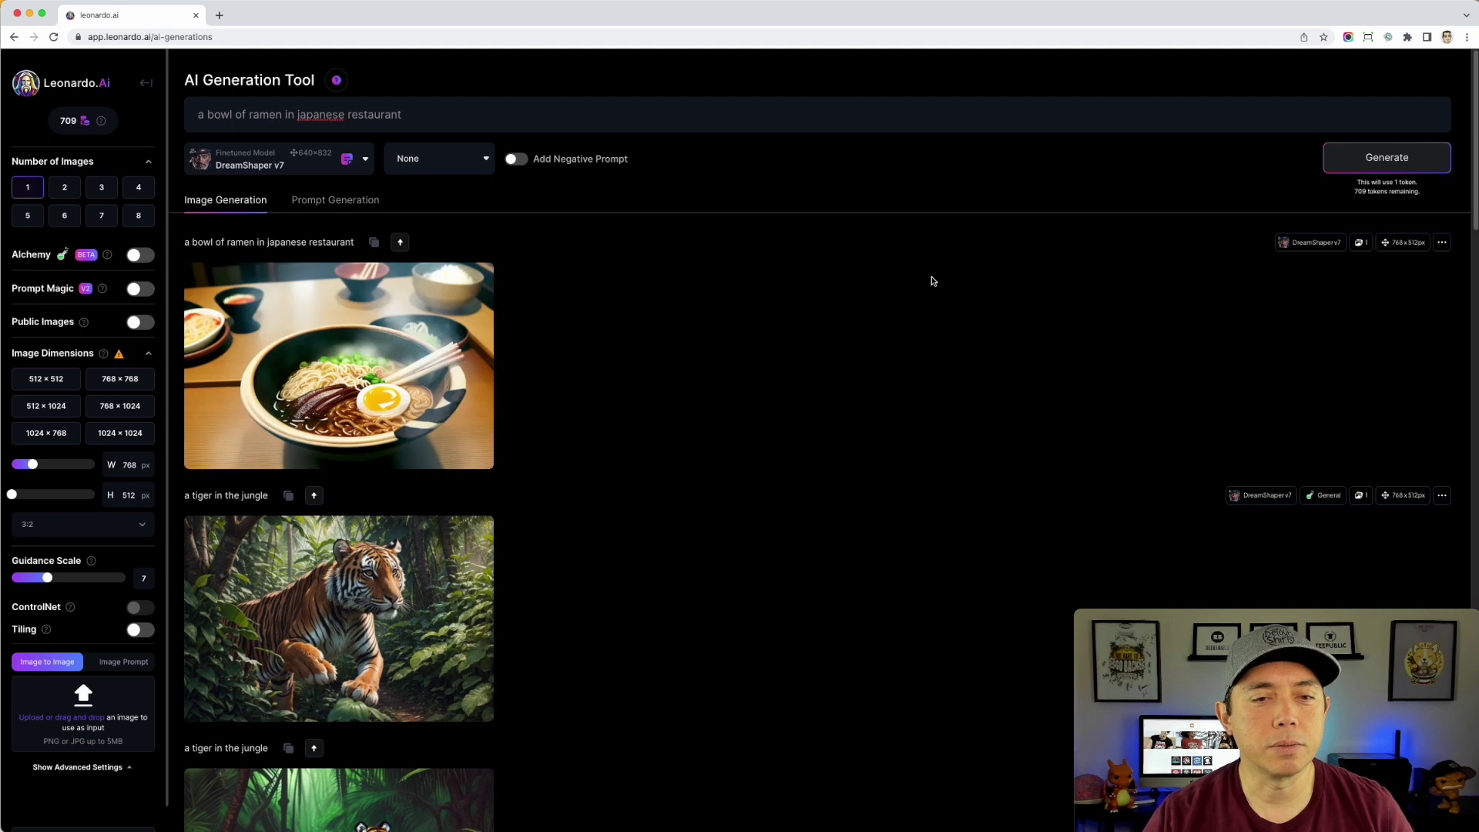
{"action": "left_click", "coordinate": [371, 359]}
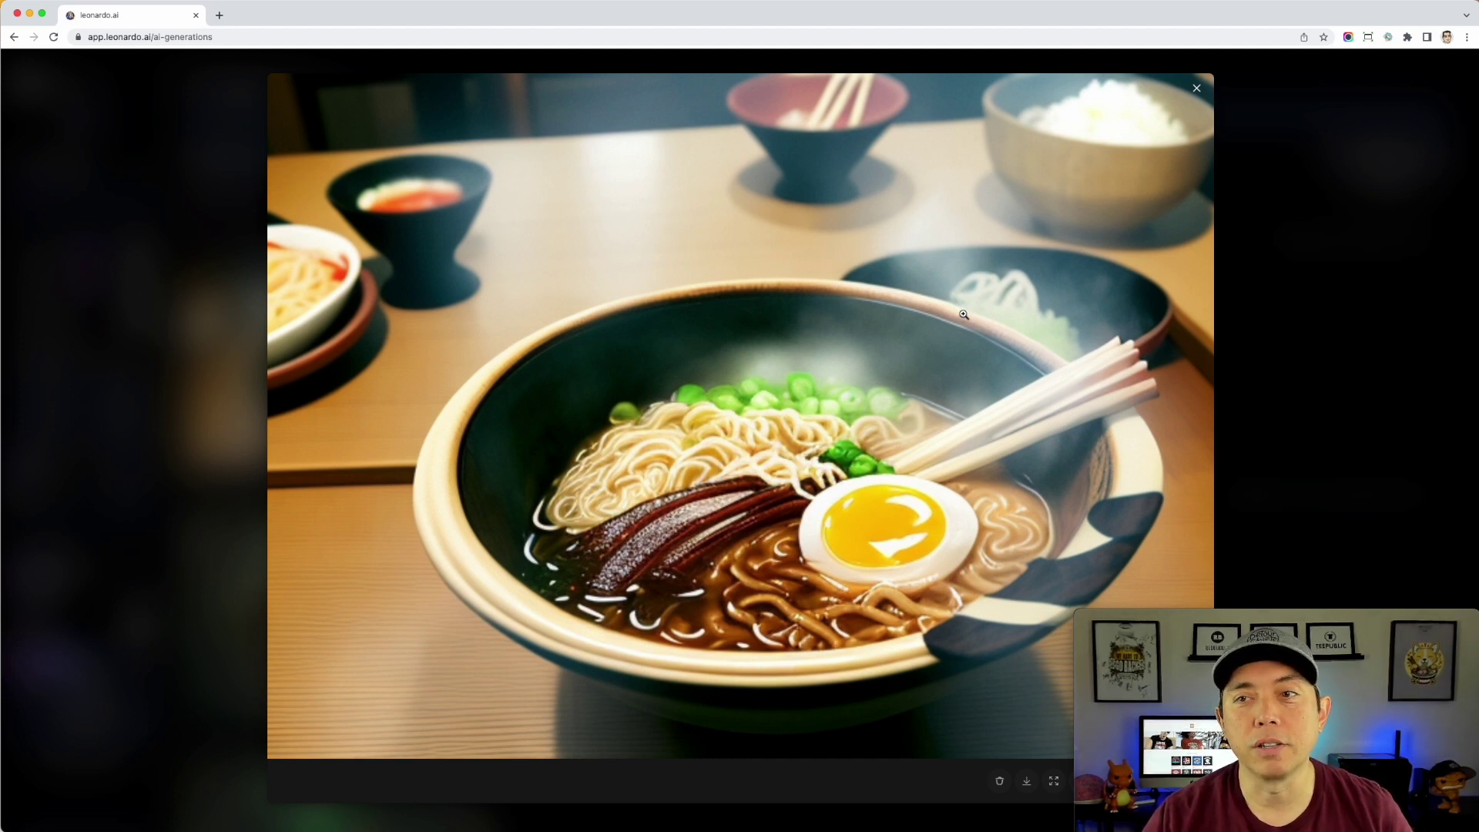
{"action": "left_click", "coordinate": [1196, 89]}
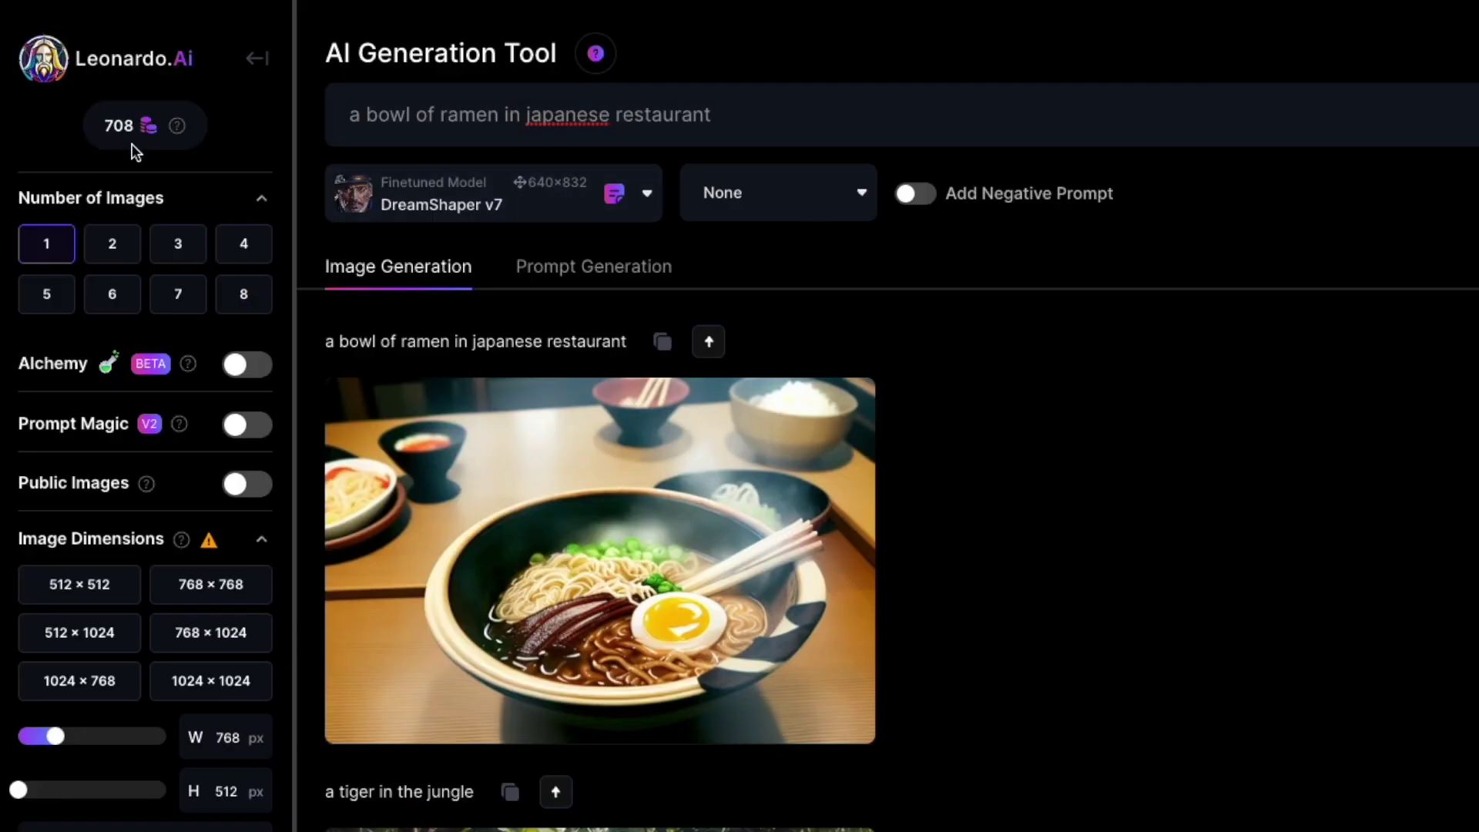
Step: Turn Alchemy, Prompt Magic and Public Images back on and generate the ramen image again
{"action": "left_click", "coordinate": [257, 373]}
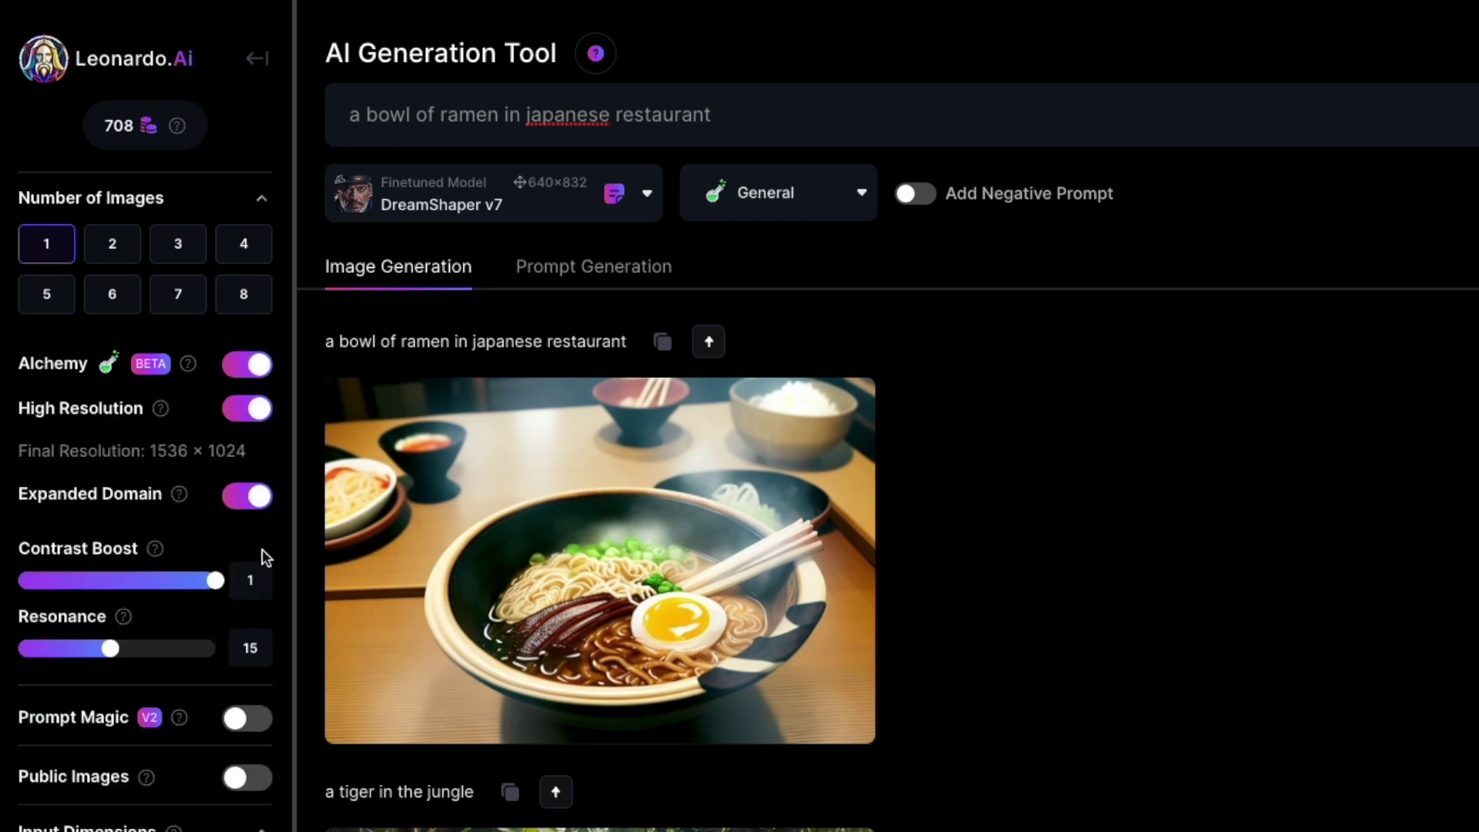
{"action": "left_click", "coordinate": [245, 719]}
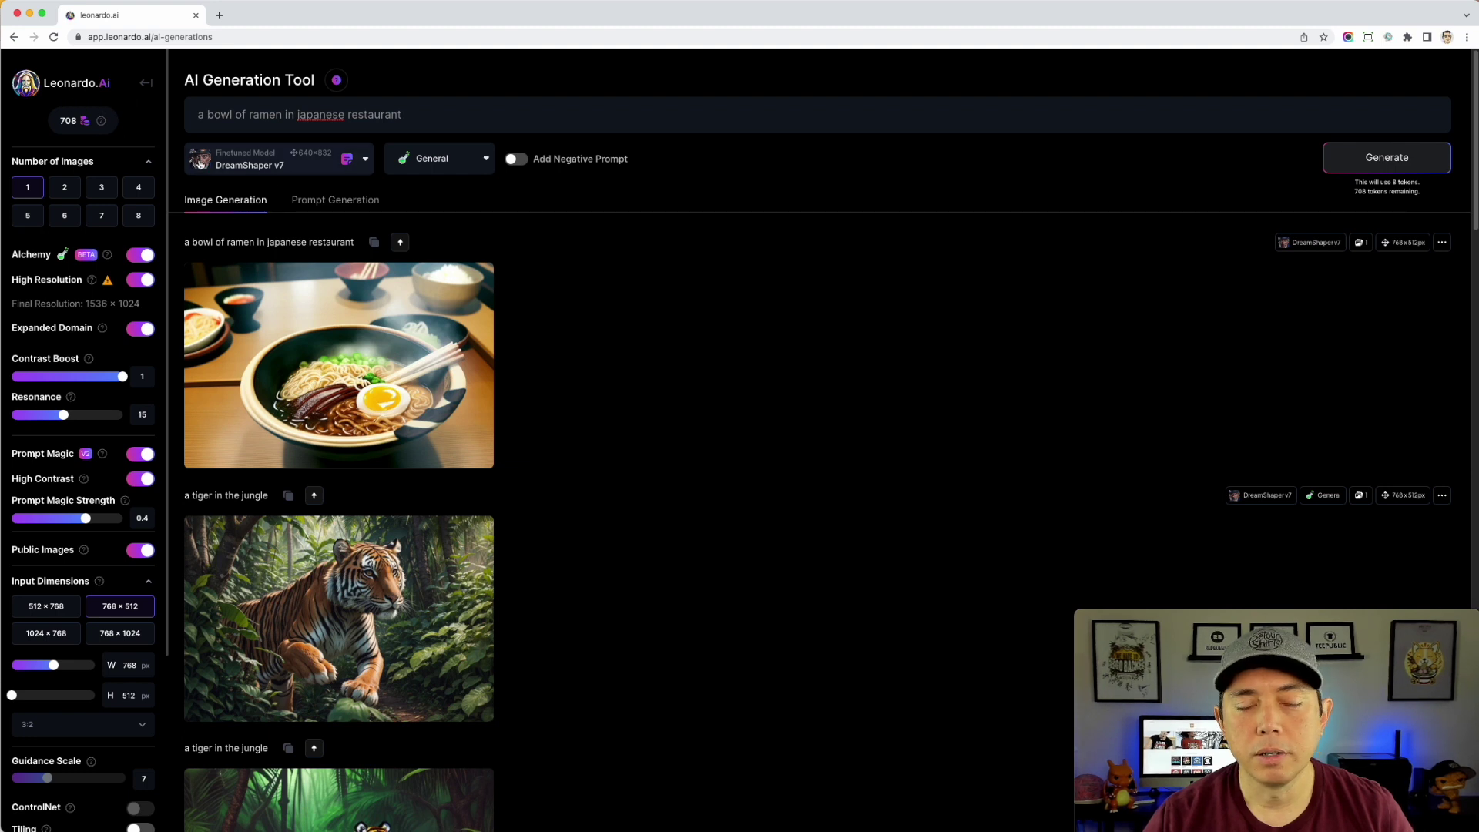
{"action": "left_click", "coordinate": [1356, 159]}
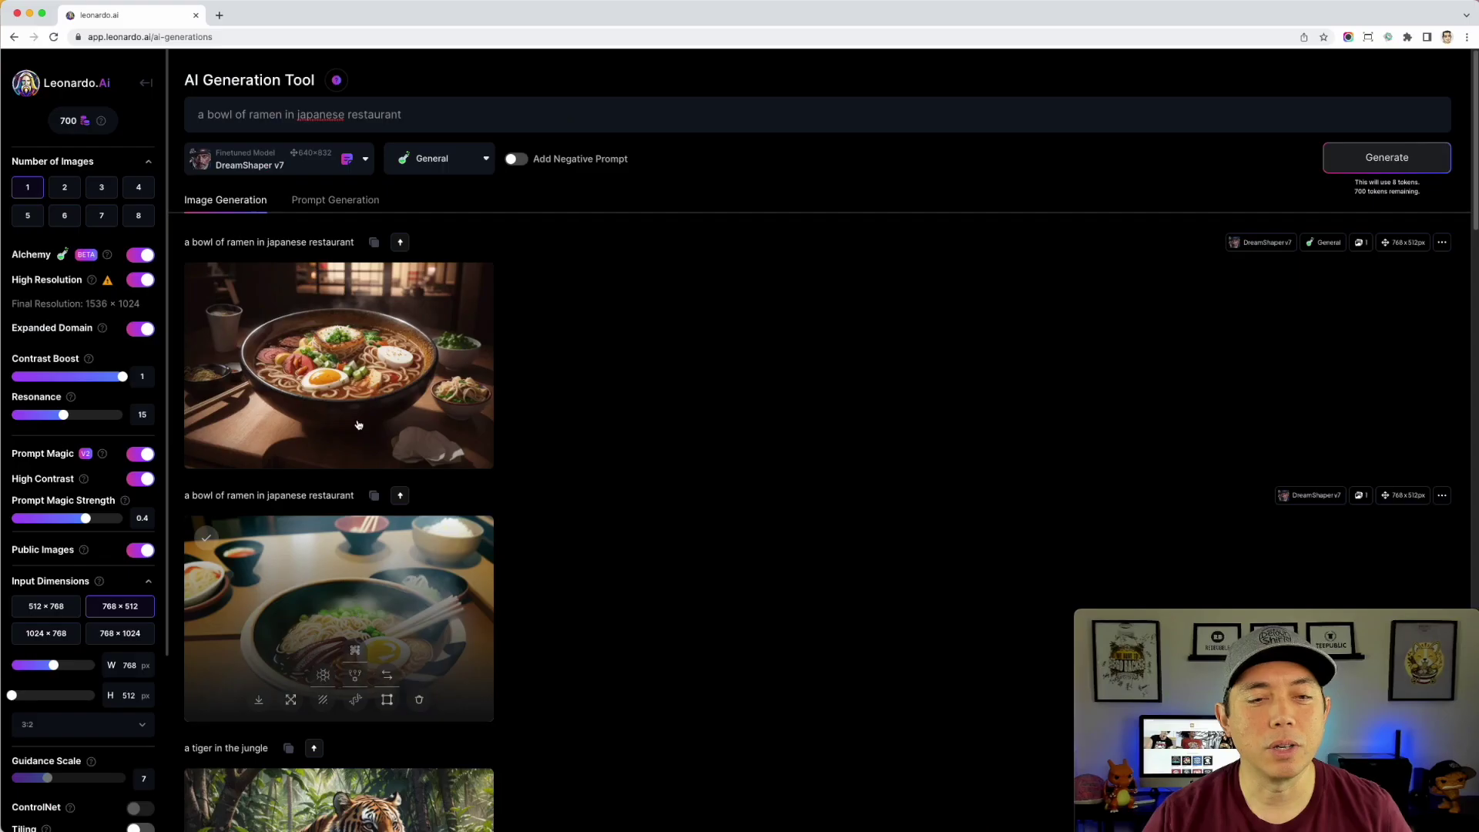
Step: Examine the bowl and toppings of the Alchemy version of the ramen image at enlarged size, and close it
{"action": "left_click", "coordinate": [339, 362]}
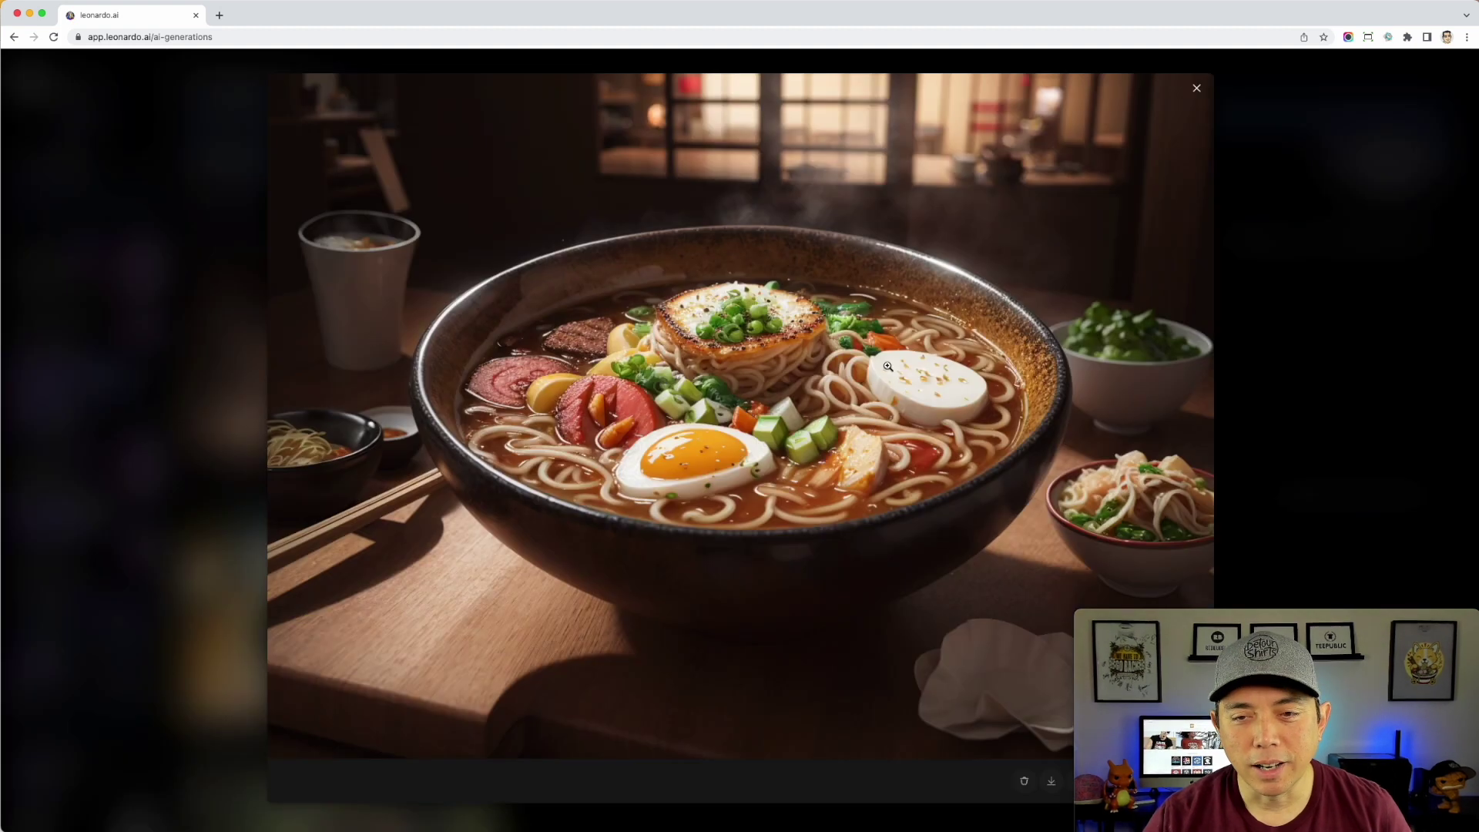
{"action": "left_click", "coordinate": [911, 479]}
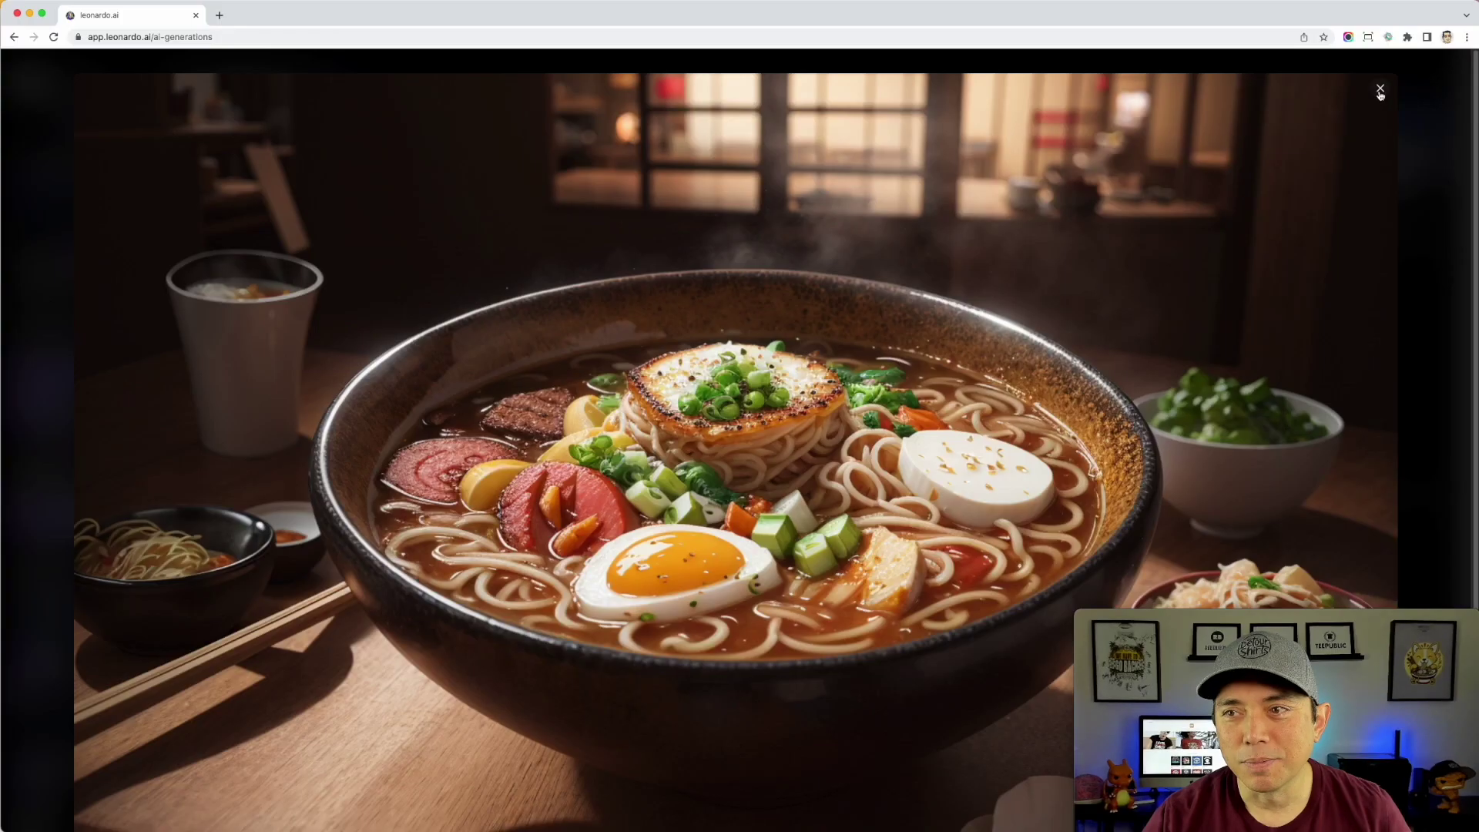
{"action": "left_click", "coordinate": [1380, 91]}
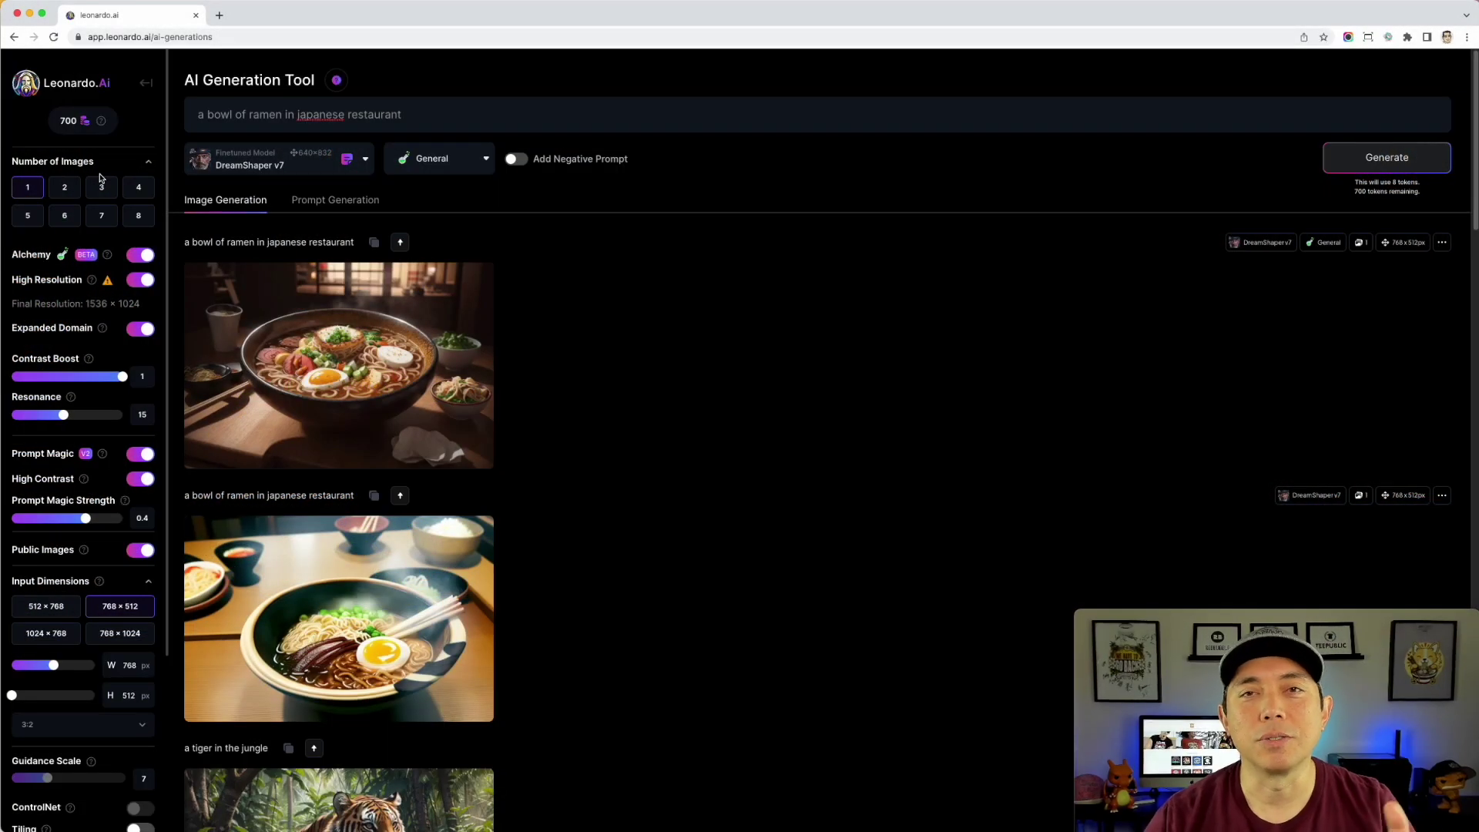
Step: Replace the ramen prompt with "a futuristic cyberpunk city at night with lots of lights"
{"action": "left_click", "coordinate": [226, 113]}
{"action": "triple_click", "coordinate": [226, 113]}
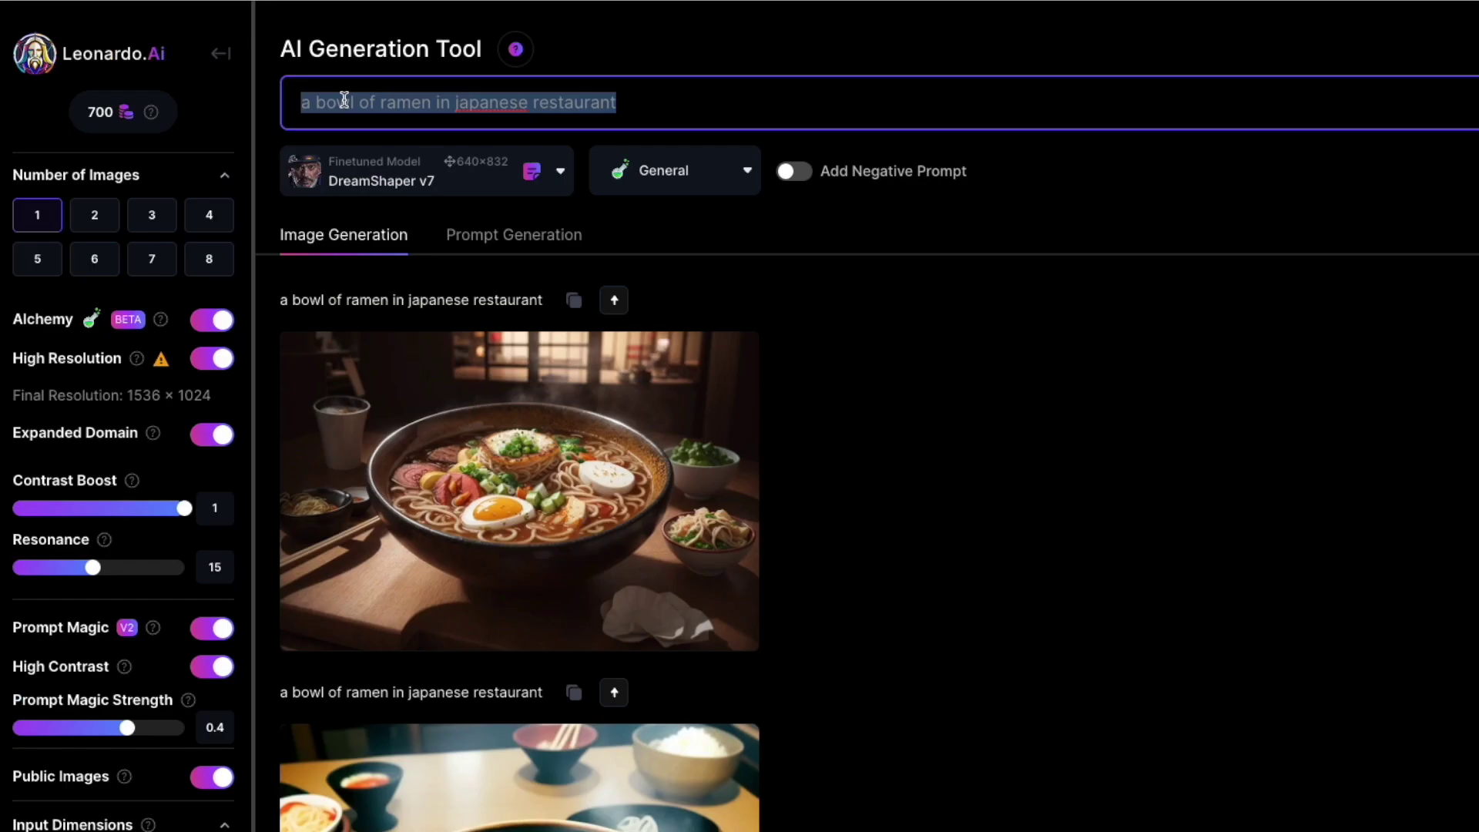
{"action": "type", "text": "a f"}
{"action": "type", "text": "uturistic cyberpunk city at night with lots of lights"}
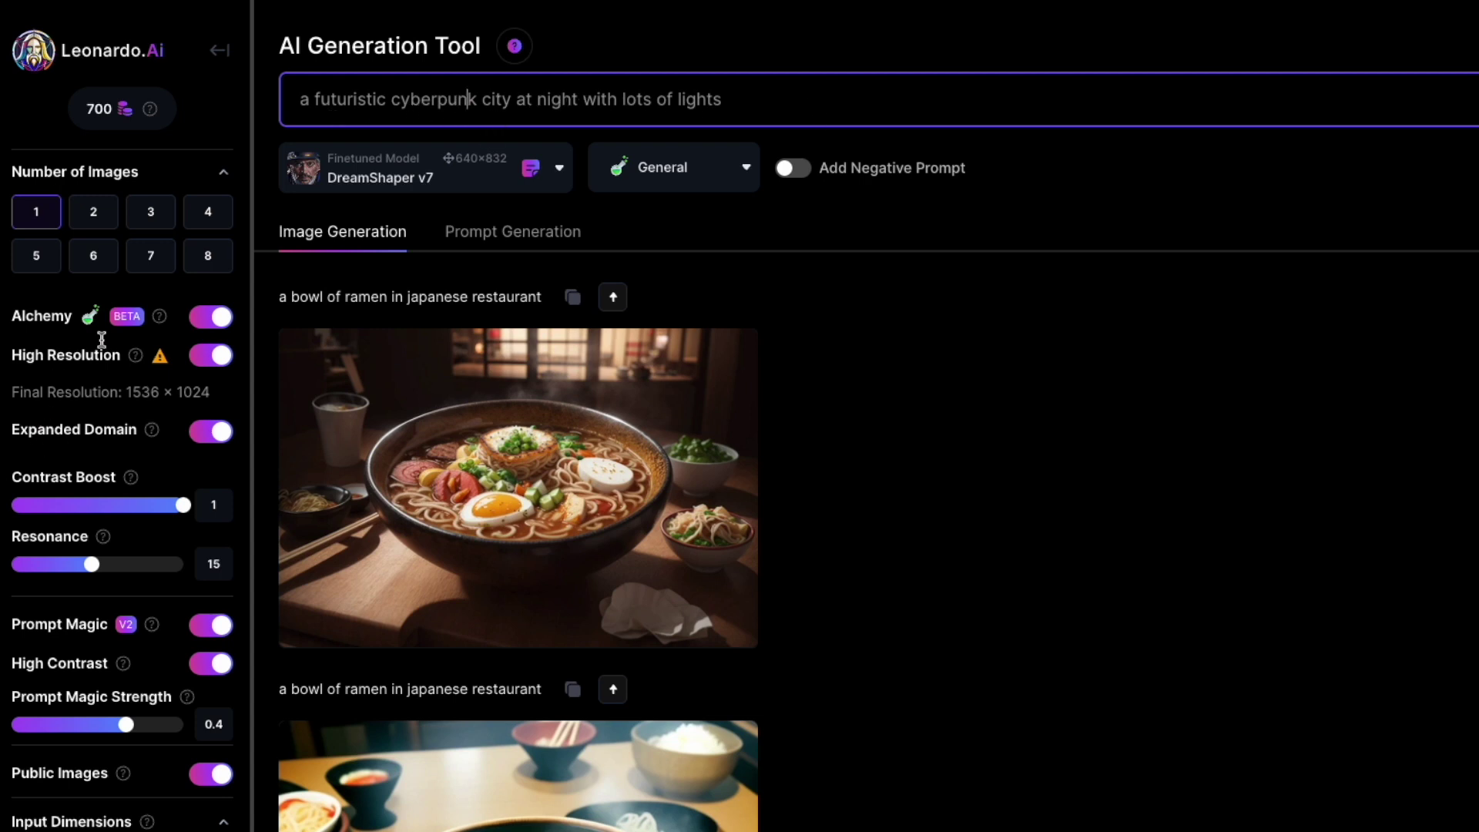
Step: Generate the cyberpunk city image with Alchemy, Prompt Magic and Public Images turned off, and view the result at enlarged size
{"action": "left_click", "coordinate": [198, 322]}
{"action": "left_click", "coordinate": [205, 370]}
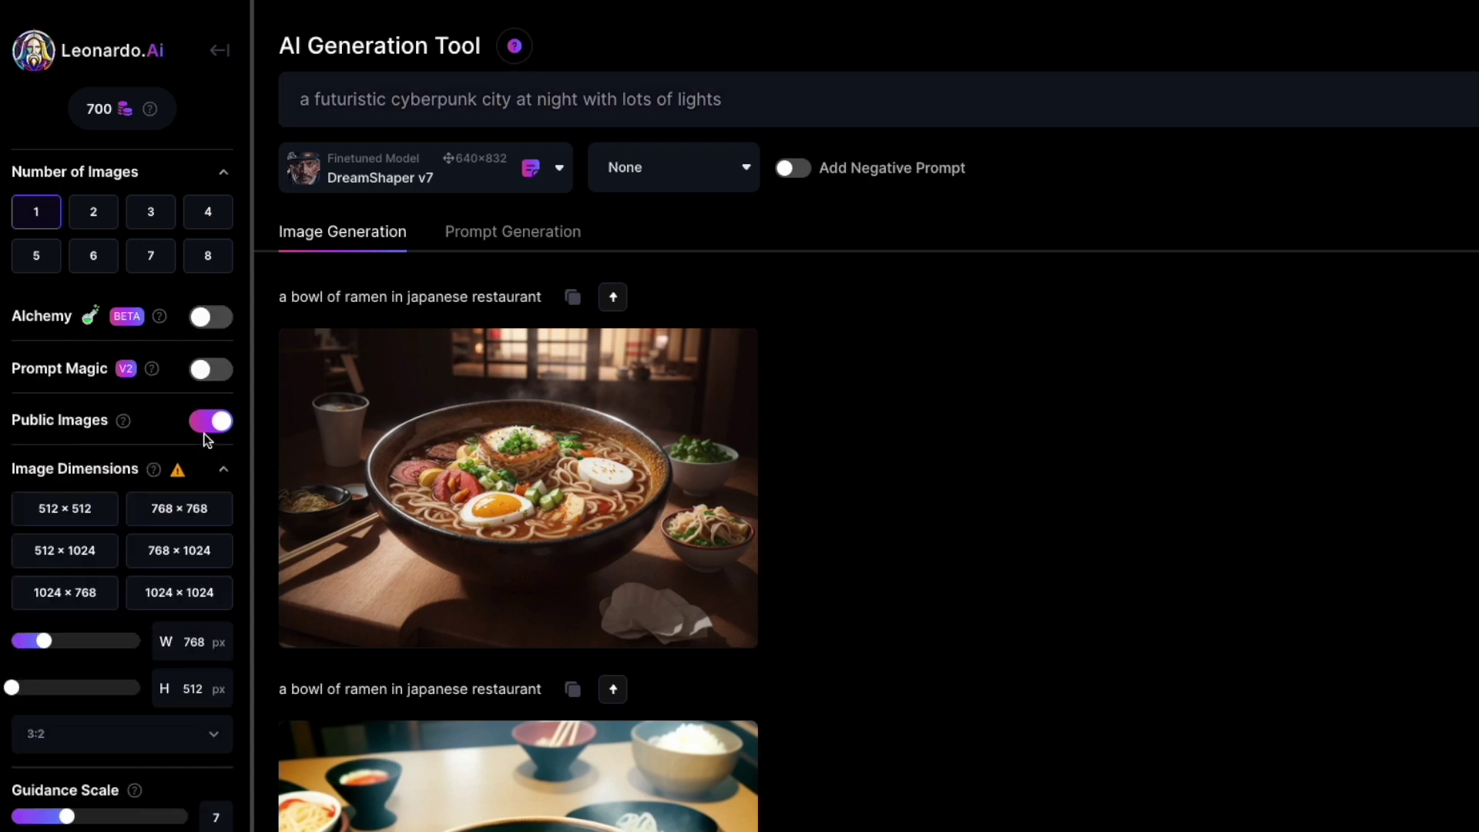
{"action": "left_click", "coordinate": [209, 421]}
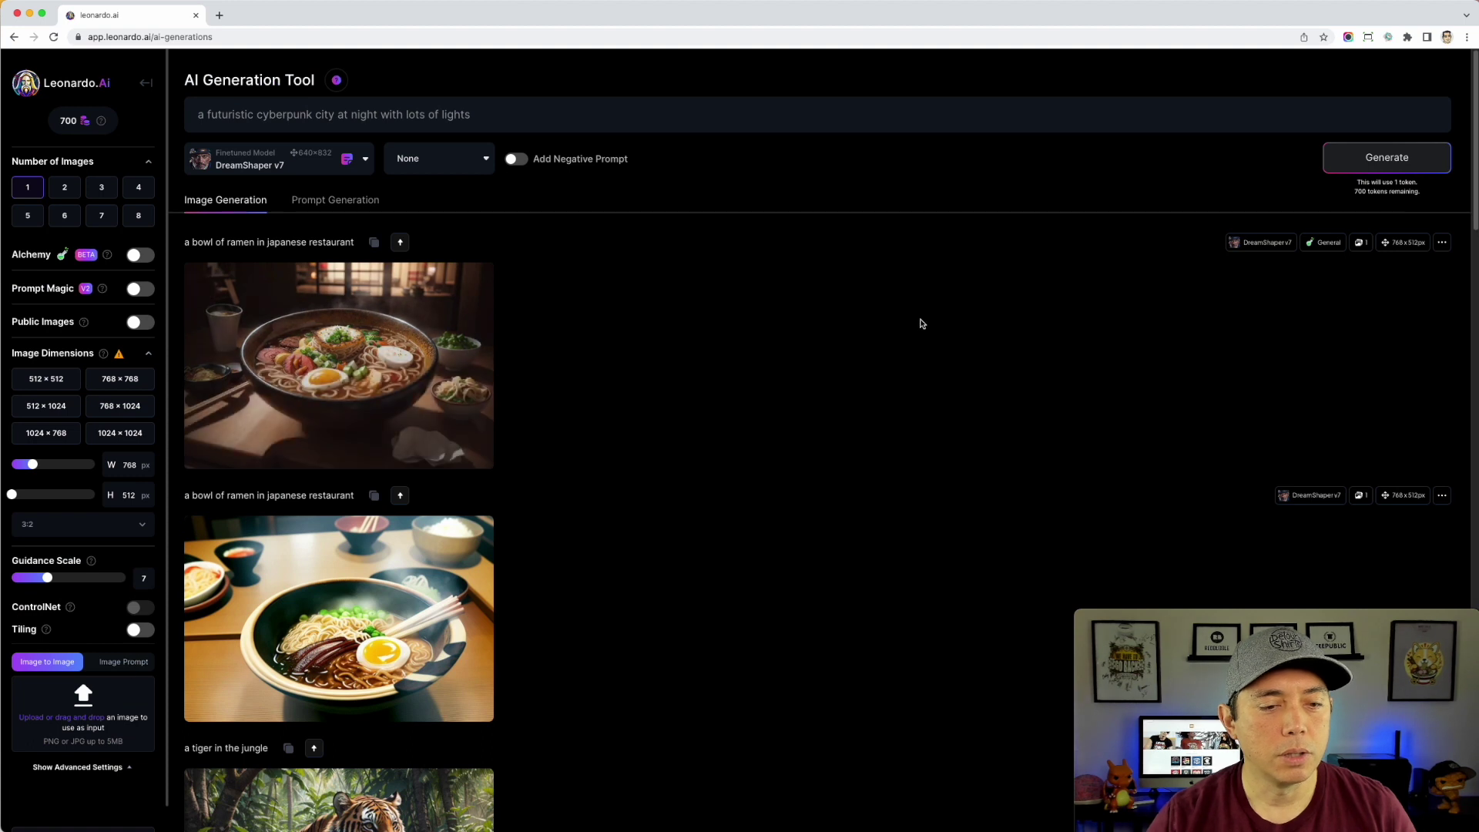
{"action": "left_click", "coordinate": [1416, 163]}
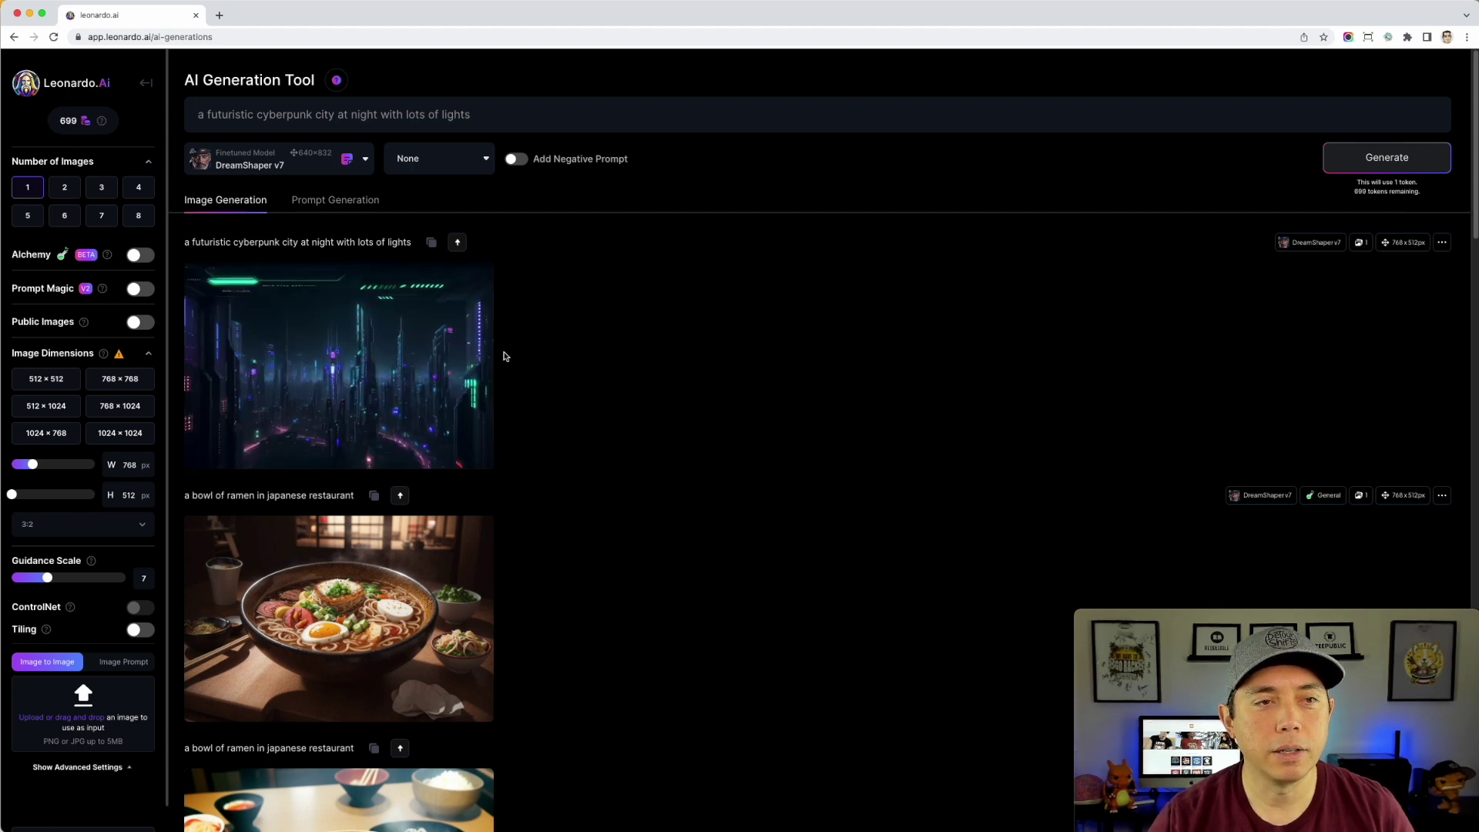
{"action": "left_click", "coordinate": [383, 357]}
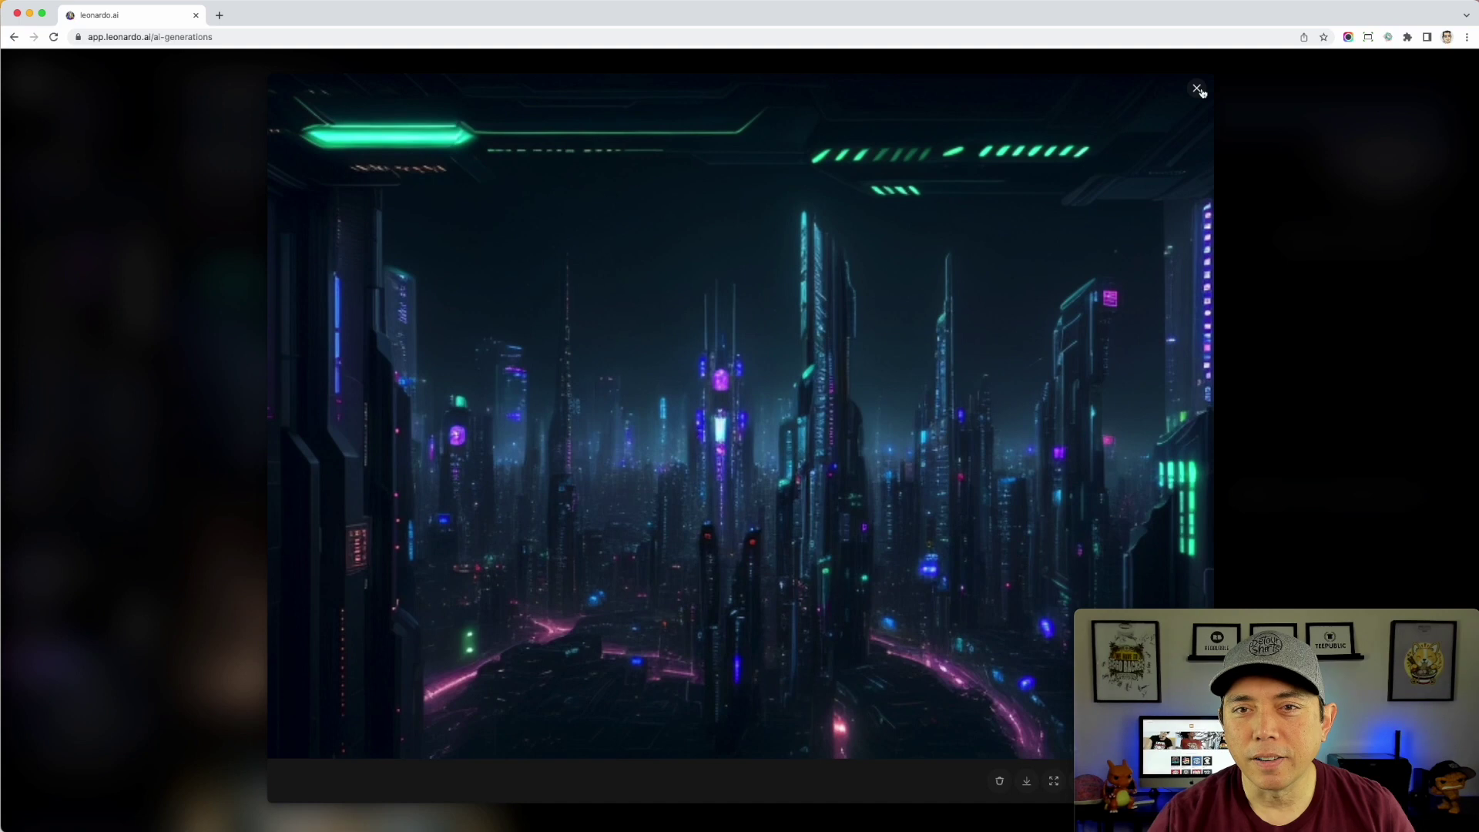
{"action": "left_click", "coordinate": [138, 215]}
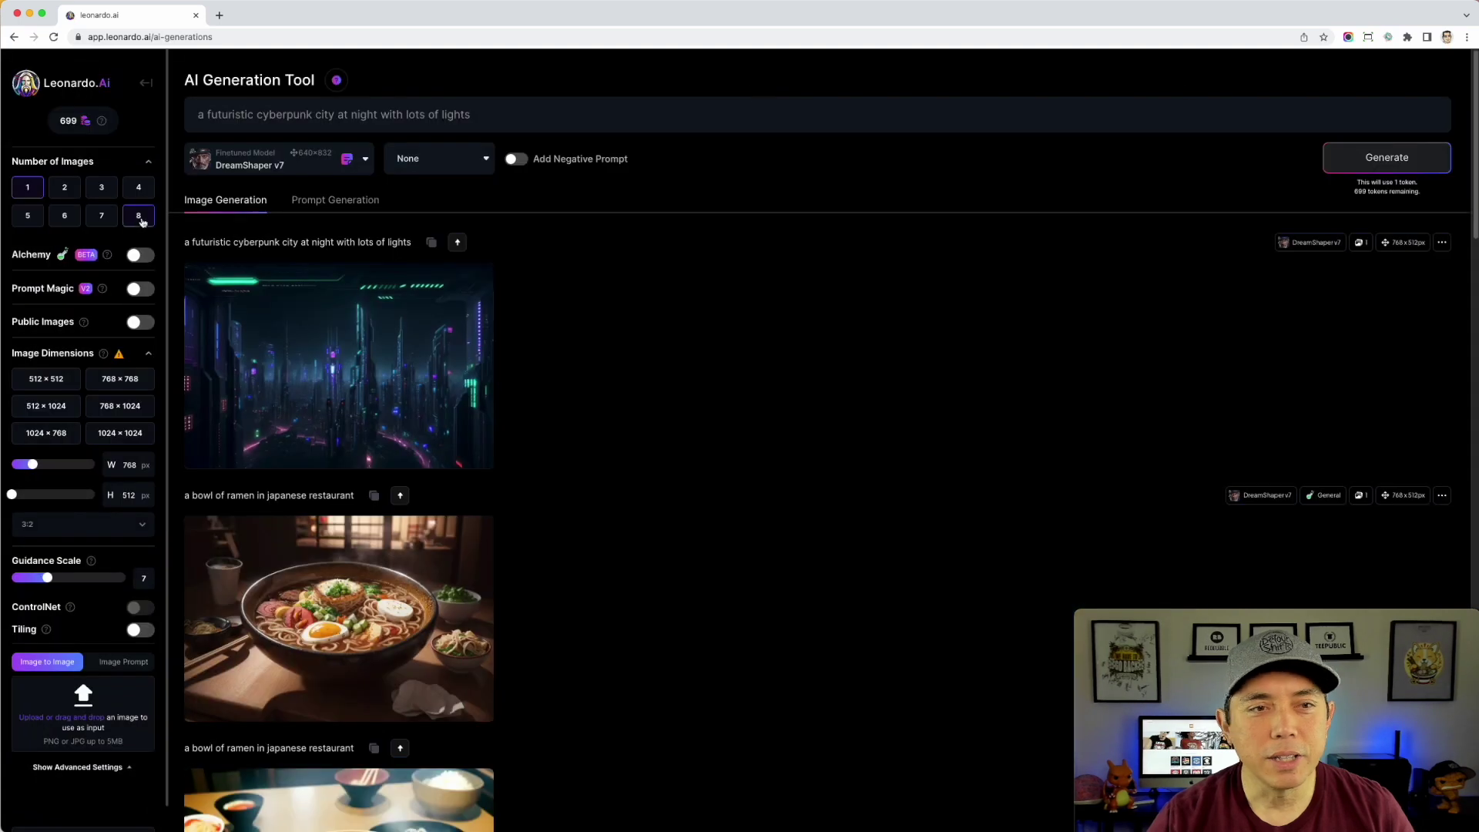
Step: Turn Alchemy, Prompt Magic and Public Images back on and generate the cyberpunk city image again
{"action": "left_click", "coordinate": [153, 257]}
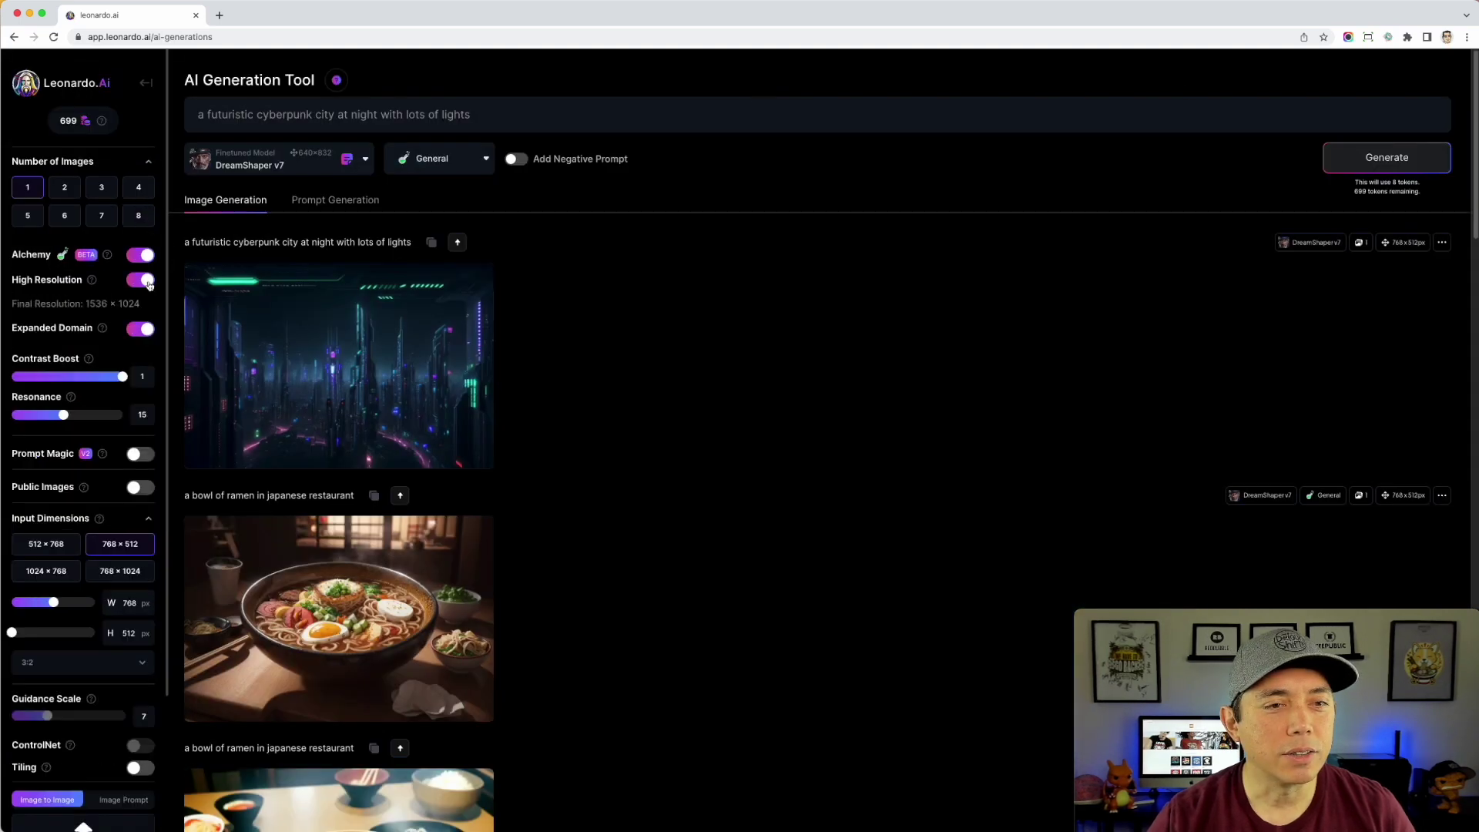
{"action": "left_click", "coordinate": [143, 454]}
{"action": "left_click", "coordinate": [141, 550]}
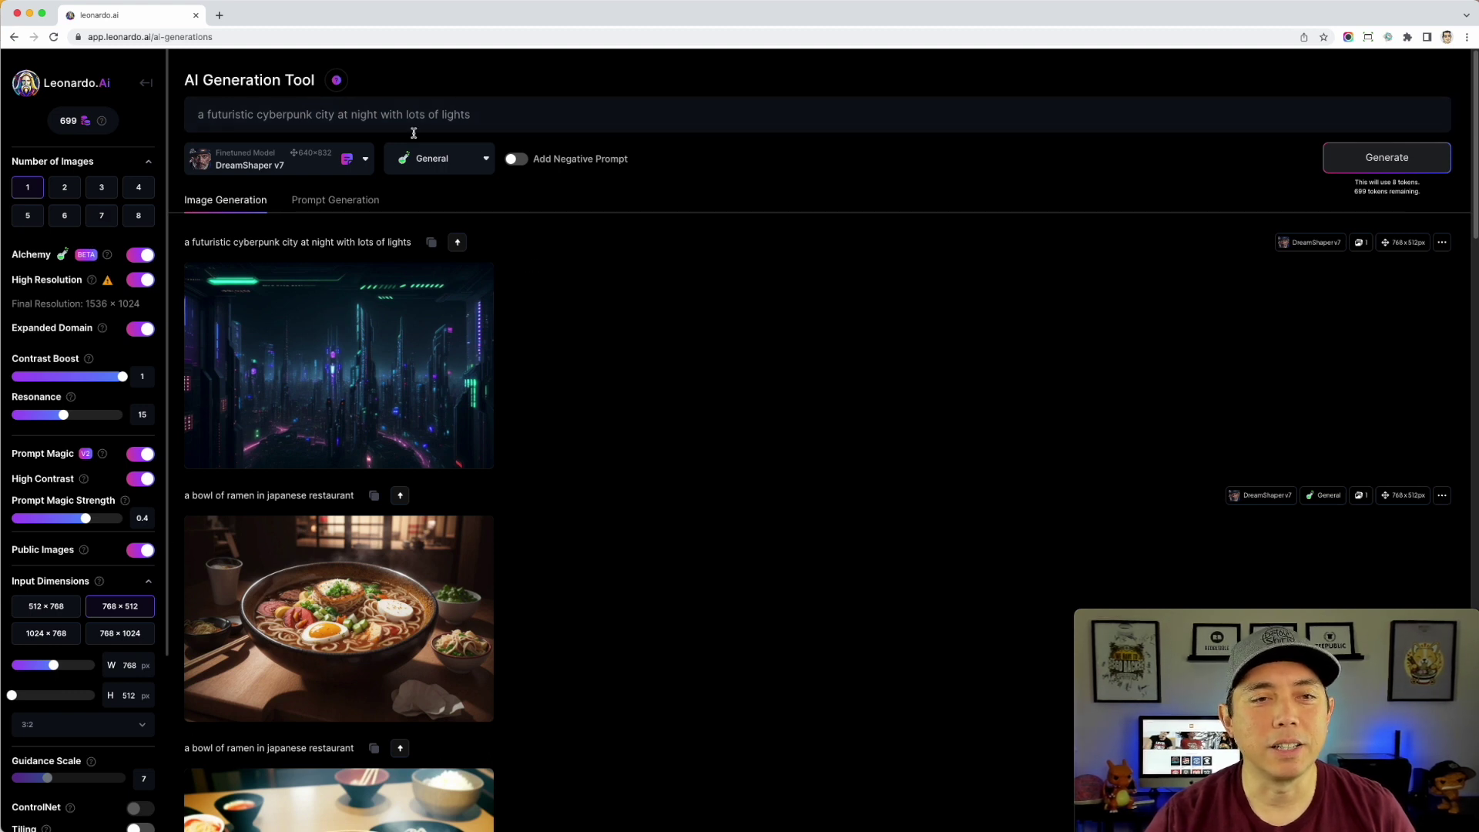
{"action": "left_click", "coordinate": [1385, 160]}
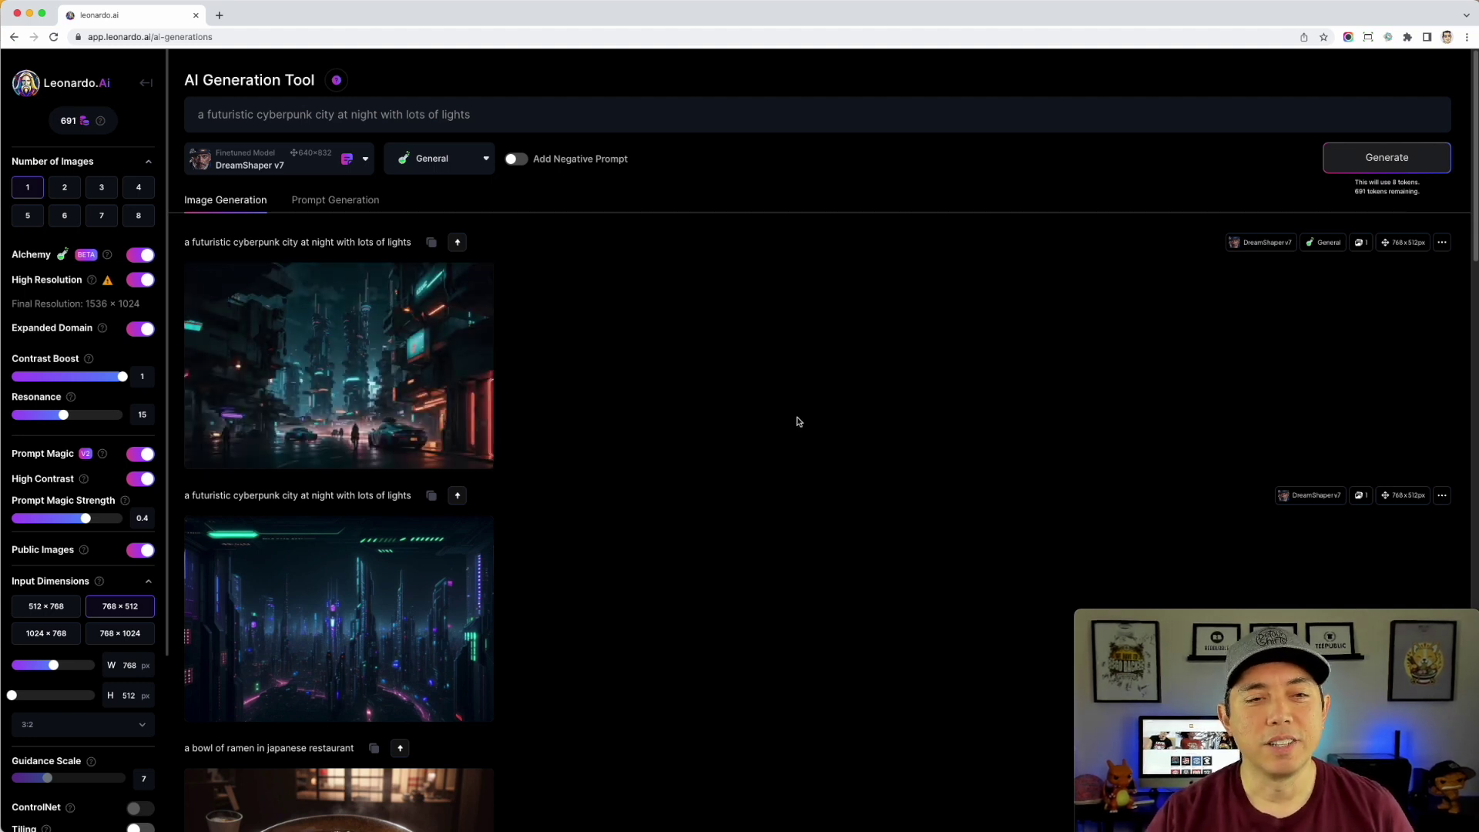
Step: Examine the towers, street and cars of the Alchemy version of the cyberpunk city image at full size, and close it
{"action": "mouse_move", "coordinate": [410, 350]}
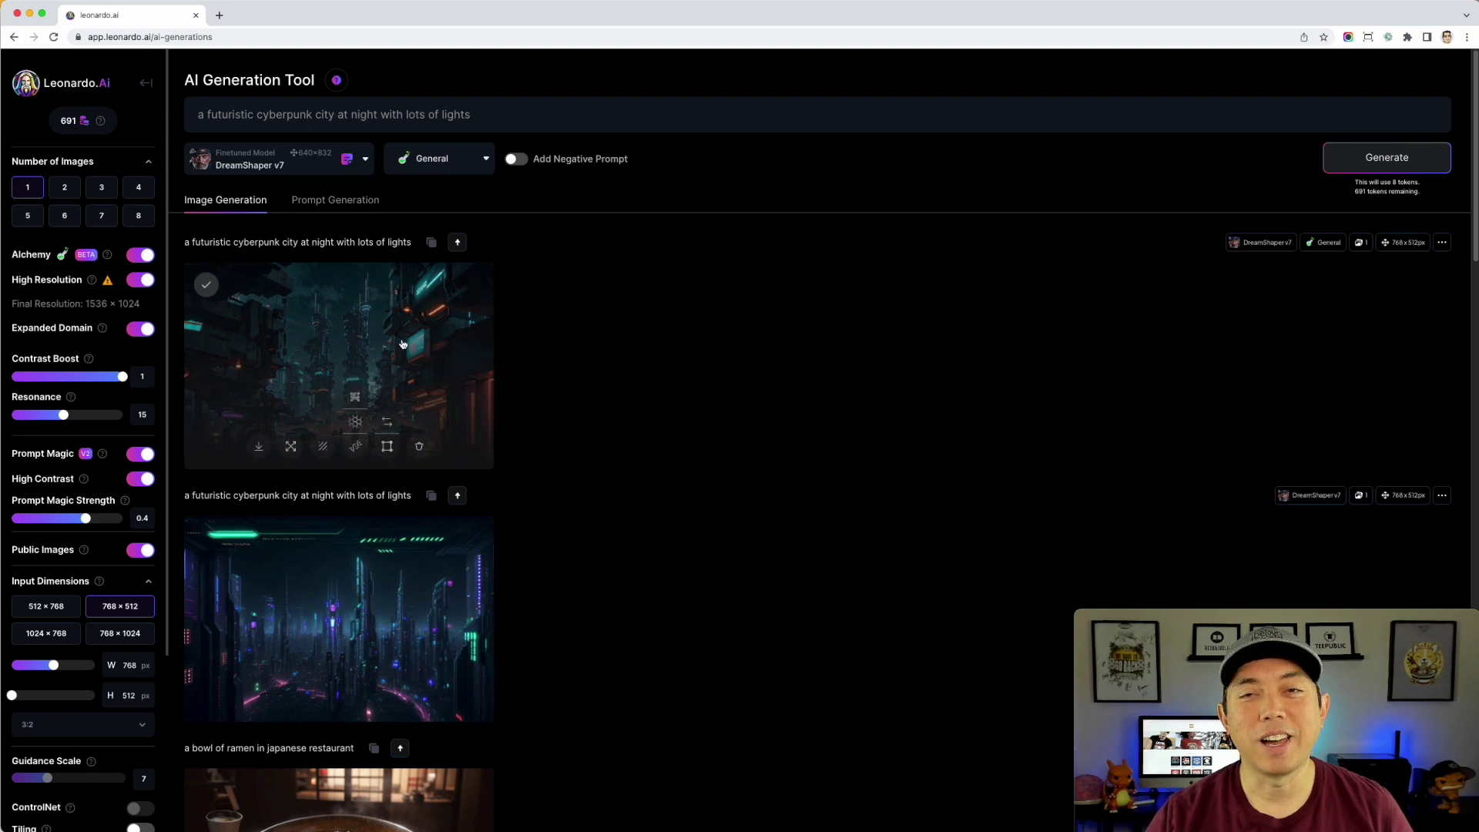
{"action": "left_click", "coordinate": [402, 344]}
{"action": "left_click", "coordinate": [888, 538]}
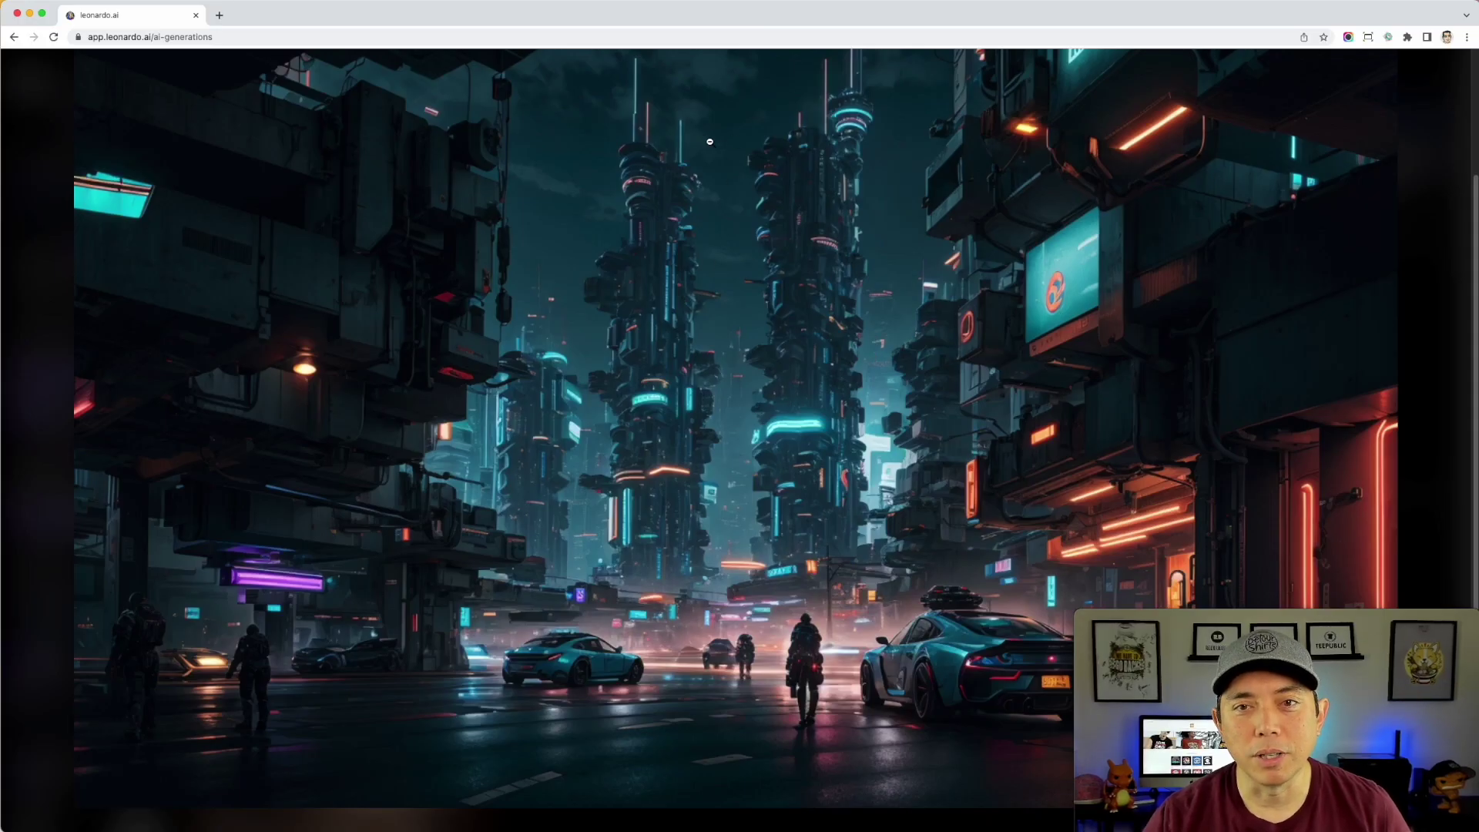
{"action": "scroll", "coordinate": [725, 131], "scroll_direction": "up", "scroll_amount": 2}
{"action": "scroll", "coordinate": [735, 126], "scroll_direction": "down", "scroll_amount": 1}
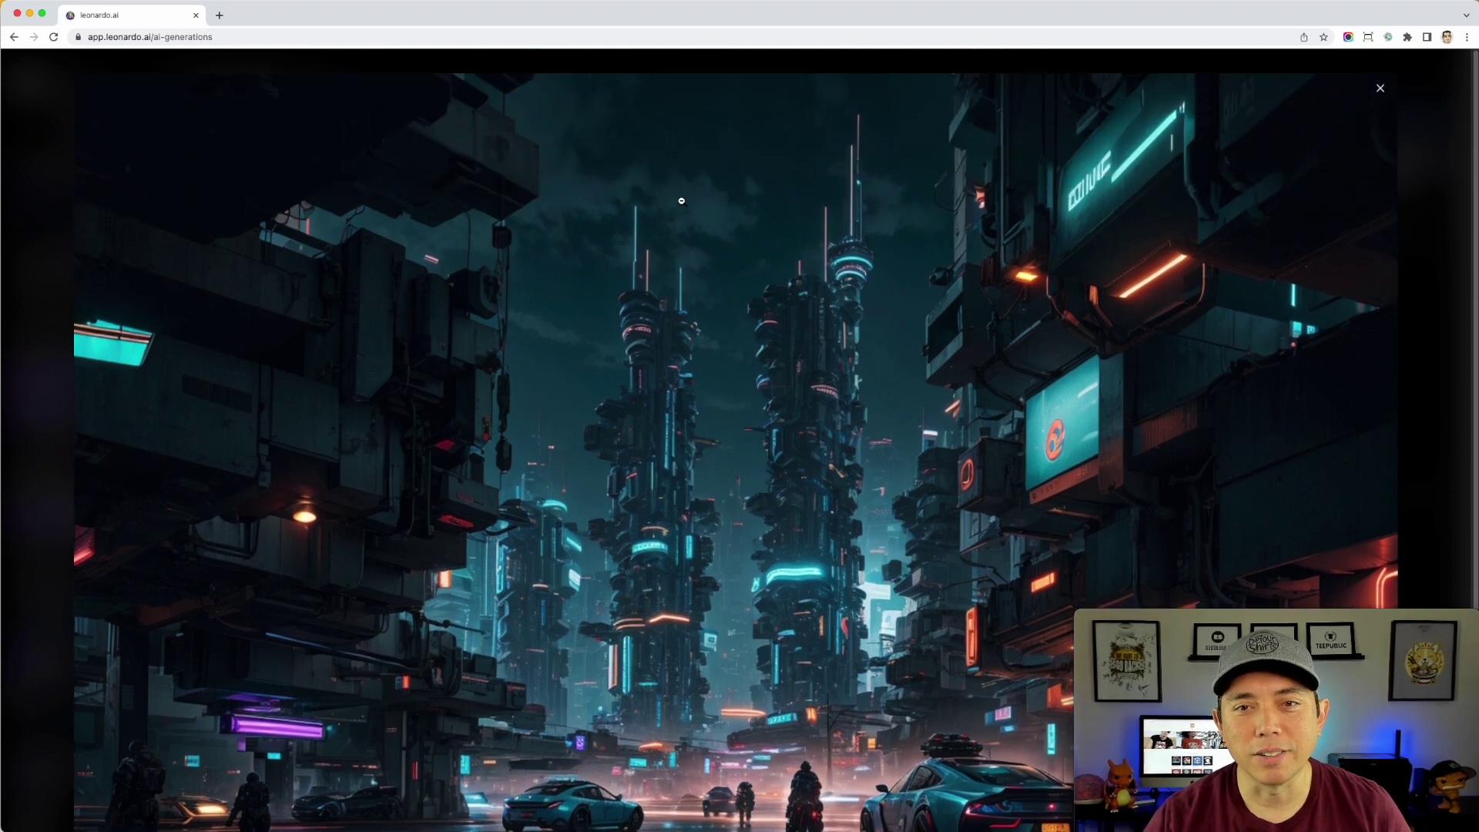
{"action": "scroll", "coordinate": [794, 229], "scroll_direction": "down", "scroll_amount": 1}
{"action": "scroll", "coordinate": [893, 286], "scroll_direction": "down", "scroll_amount": 1}
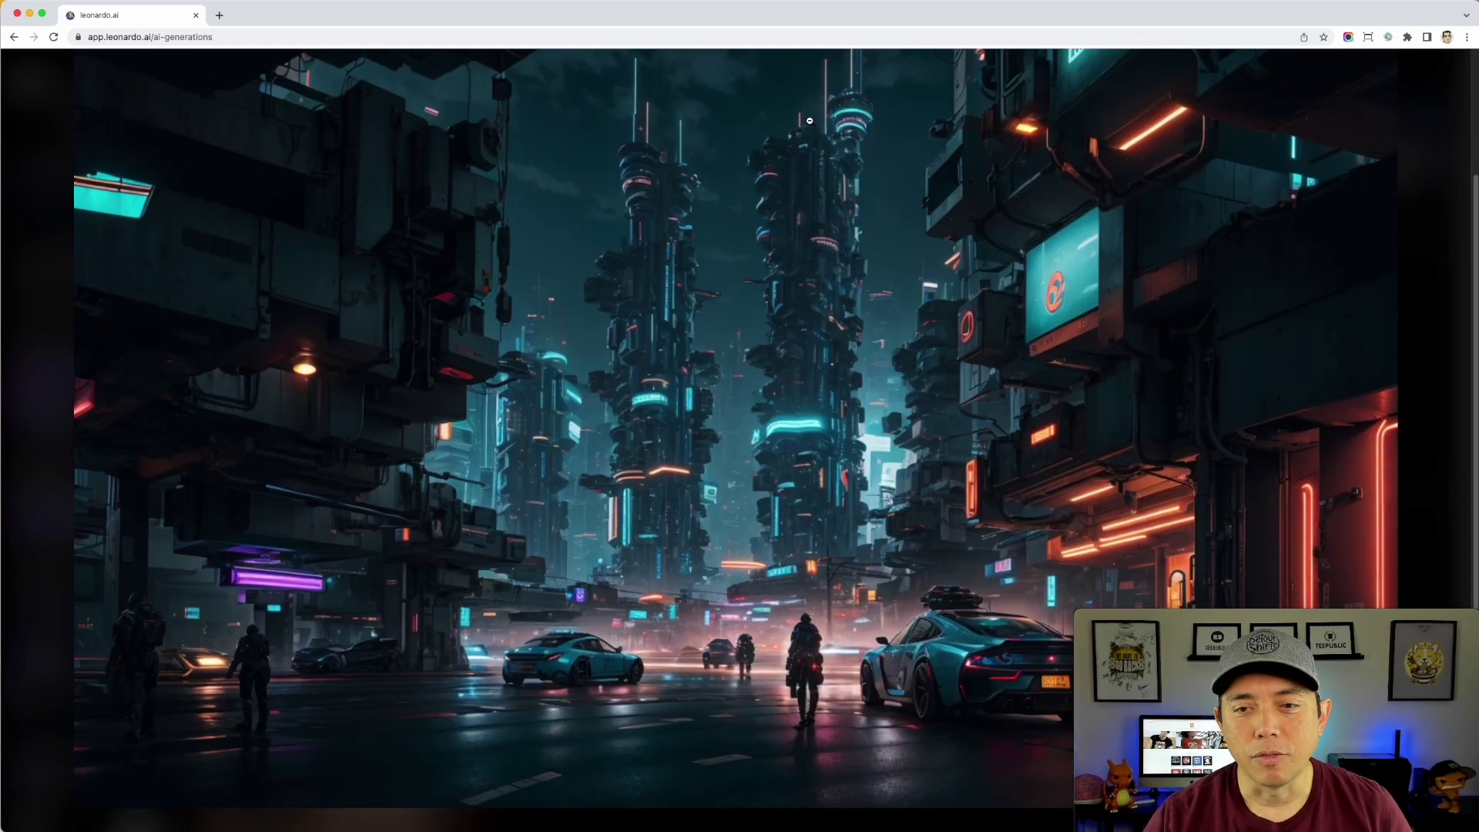
{"action": "scroll", "coordinate": [767, 220], "scroll_direction": "up", "scroll_amount": 5}
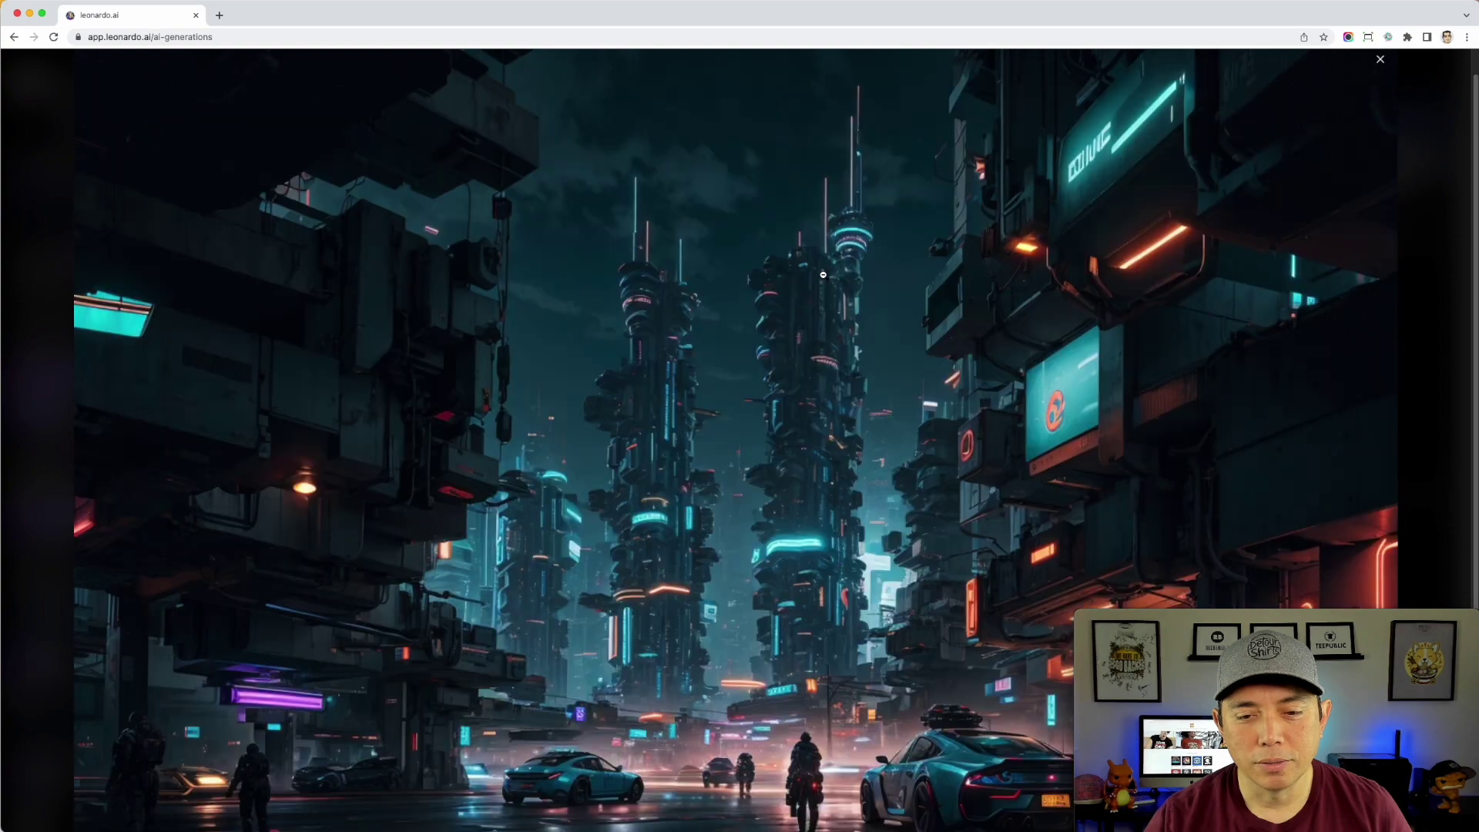
{"action": "left_click", "coordinate": [1383, 90]}
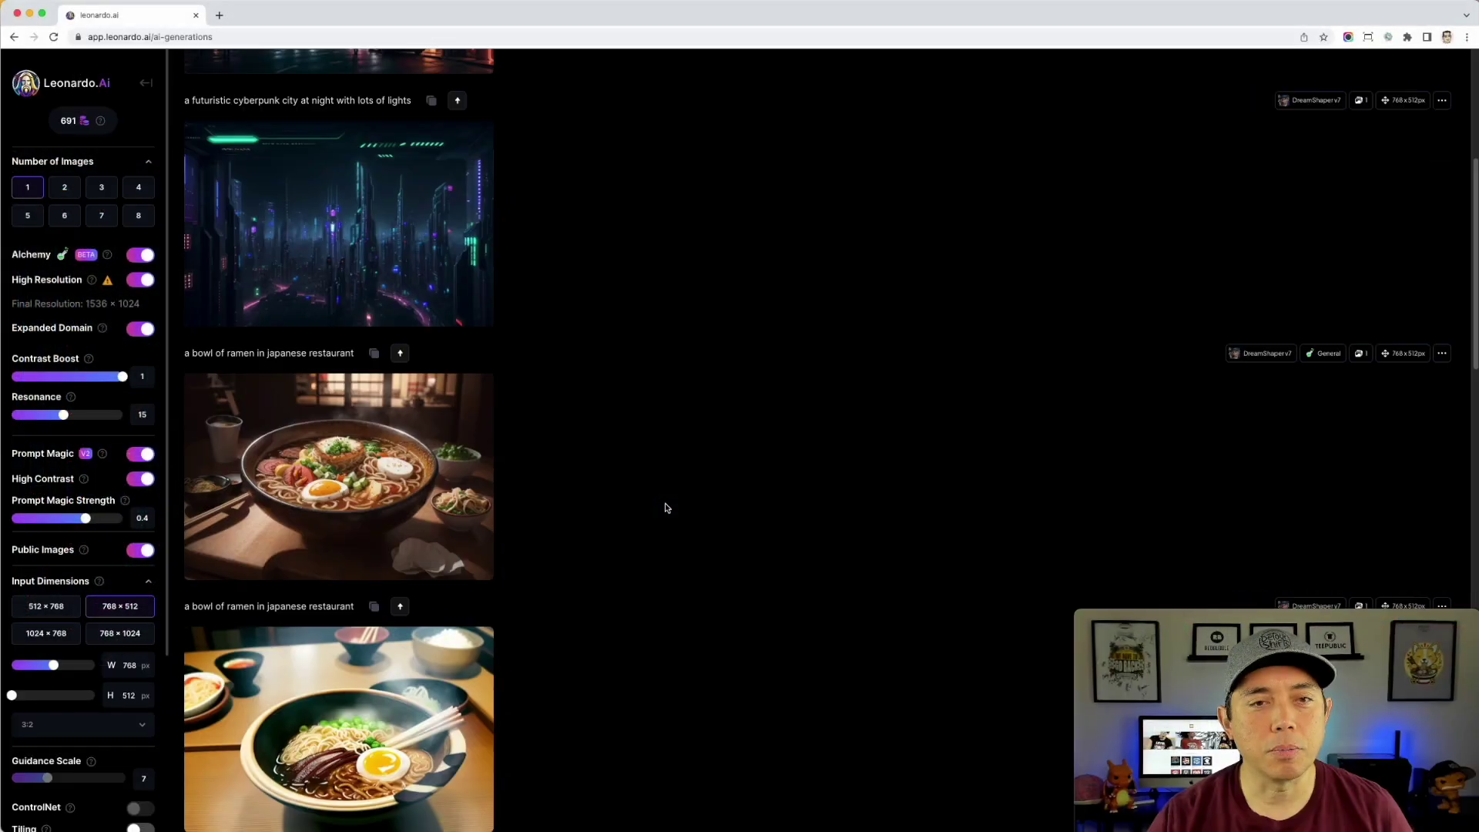
Step: Reopen the Alchemy version of the cyberpunk city image and download it
{"action": "scroll", "coordinate": [665, 507], "scroll_direction": "up", "scroll_amount": 3}
{"action": "scroll", "coordinate": [667, 508], "scroll_direction": "up", "scroll_amount": 3}
{"action": "left_click", "coordinate": [345, 296]}
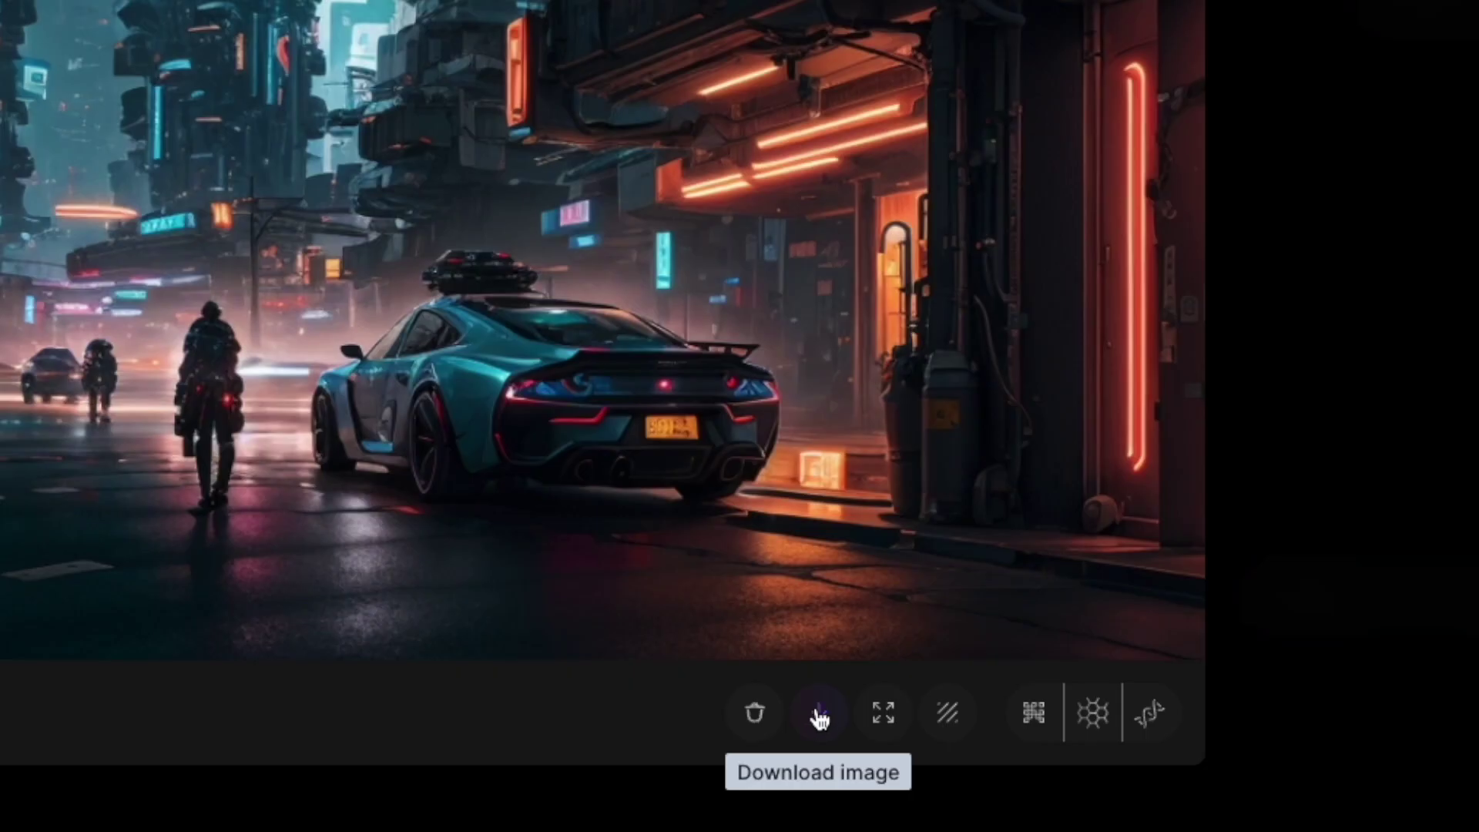
{"action": "left_click", "coordinate": [822, 716]}
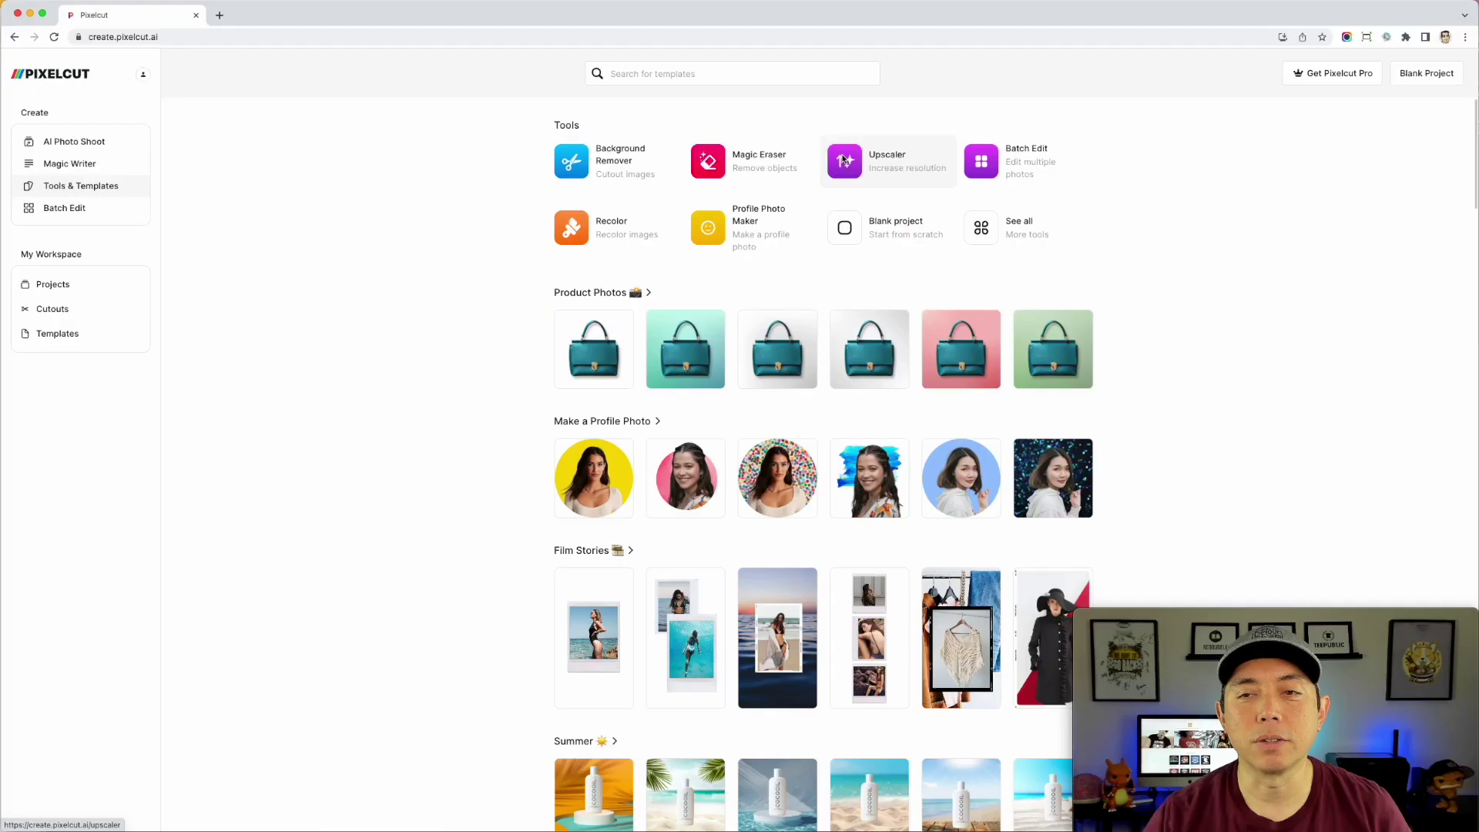
Step: Upscale the downloaded cyberpunk city image 4x with Pixelcut's Upscaler and check the result with the zoom
{"action": "left_click", "coordinate": [867, 201]}
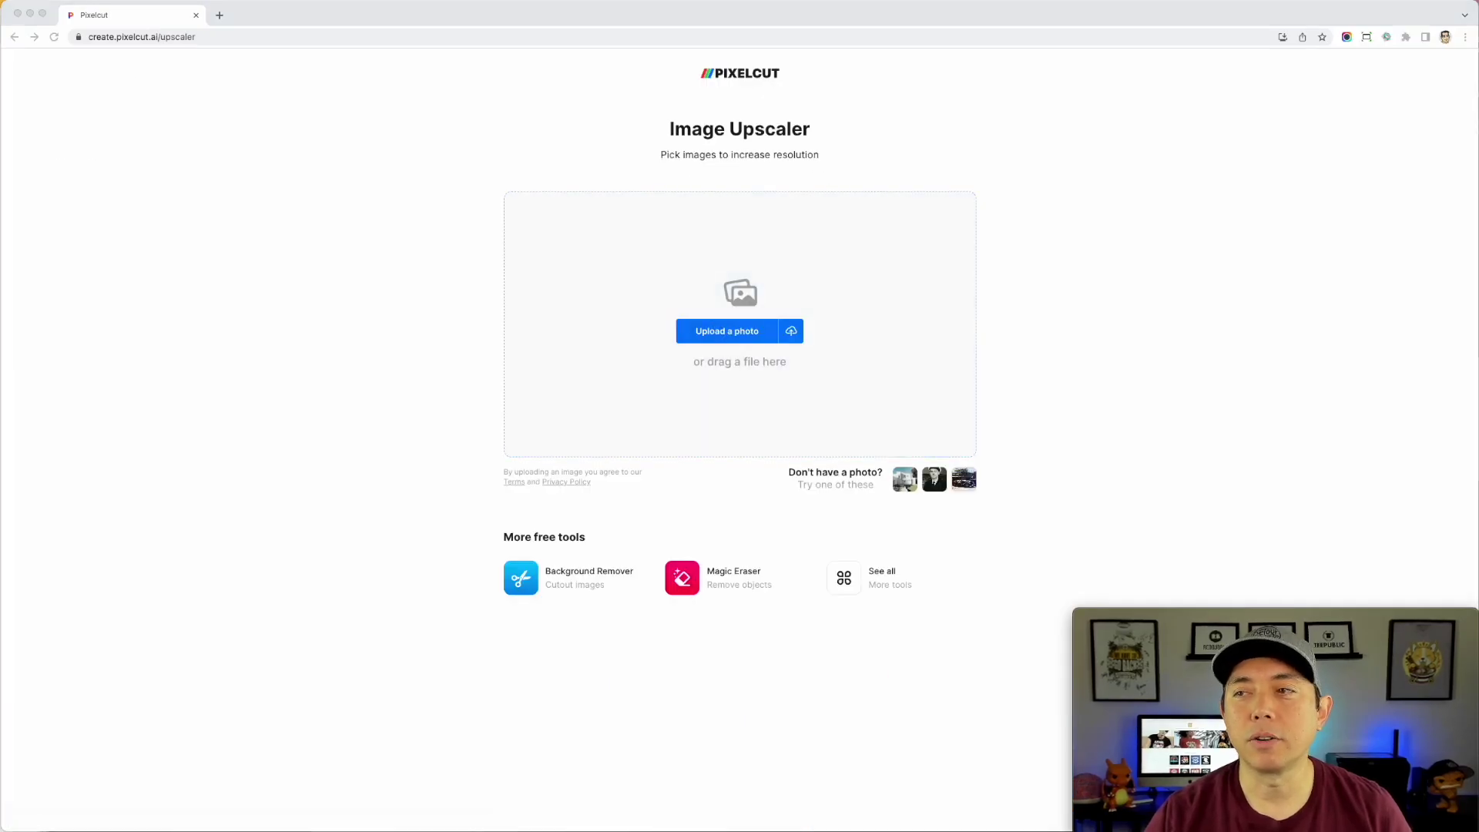
{"action": "left_click_drag", "start_coordinate": [782, 262], "coordinate": [728, 290]}
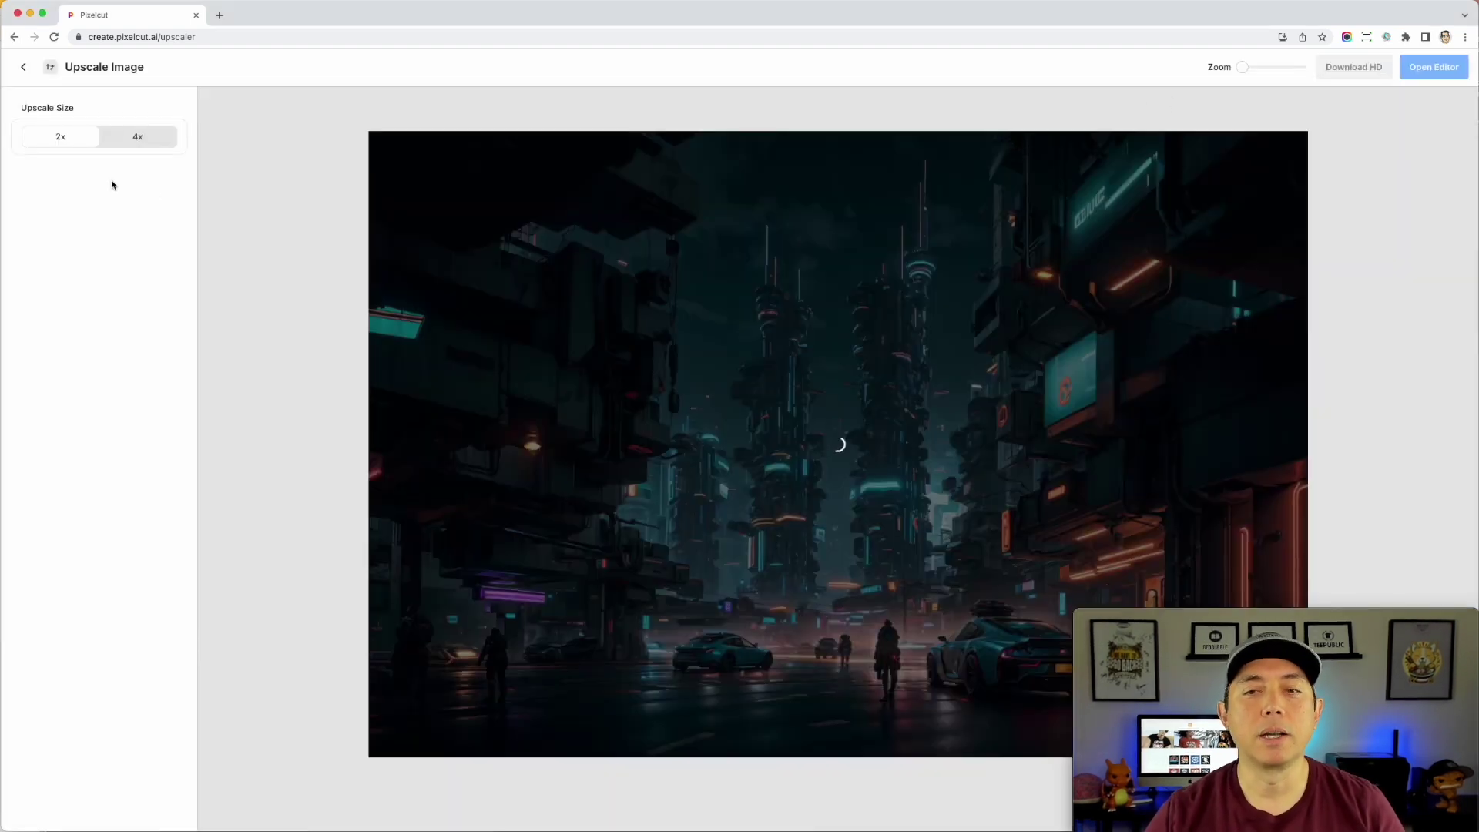
{"action": "left_click", "coordinate": [128, 137]}
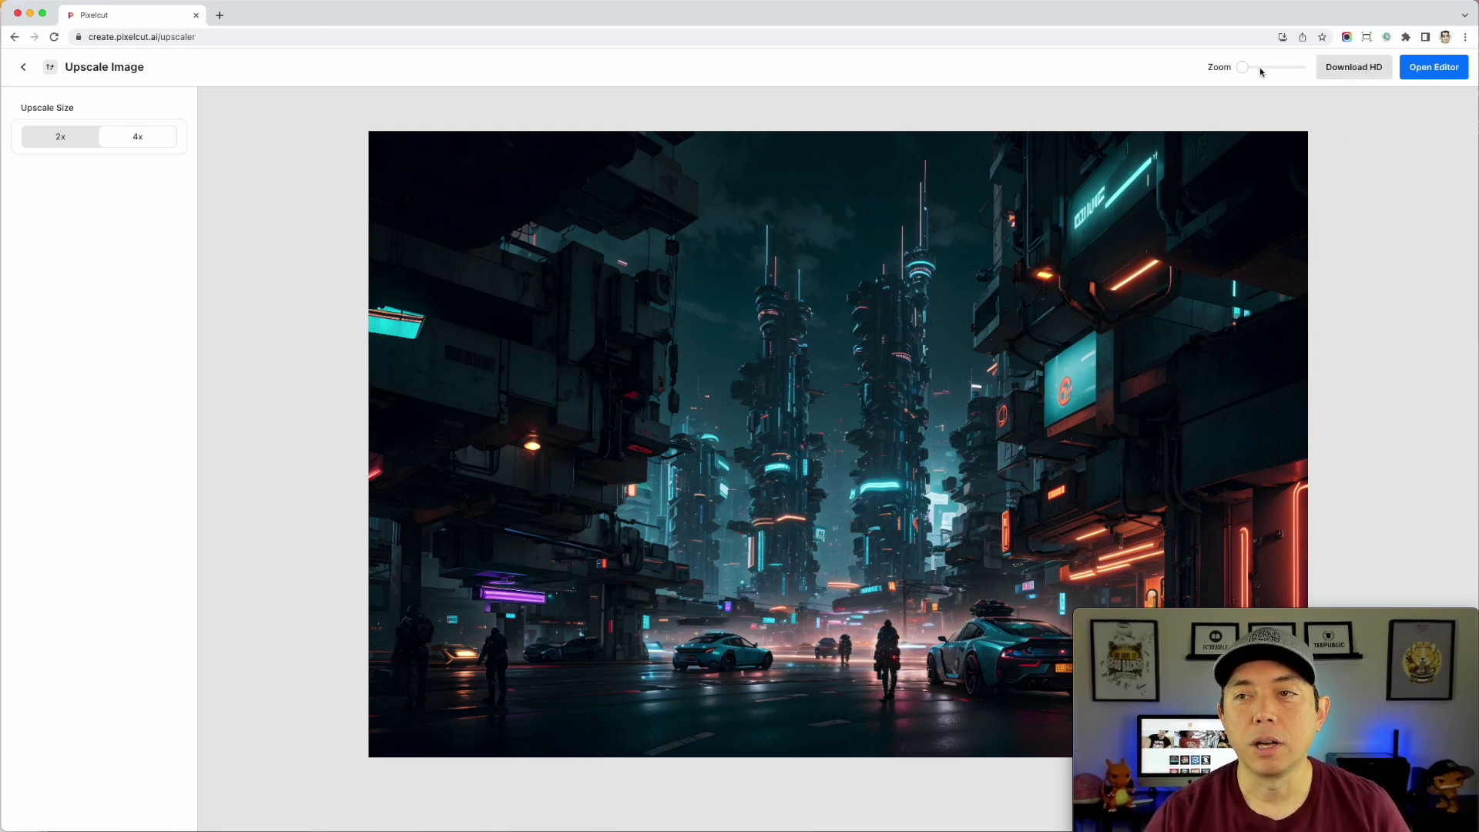
{"action": "mouse_move", "coordinate": [1242, 70]}
{"action": "left_mouse_down"}
{"action": "mouse_move", "coordinate": [1278, 67]}
{"action": "mouse_move", "coordinate": [1218, 68]}
{"action": "left_mouse_up"}
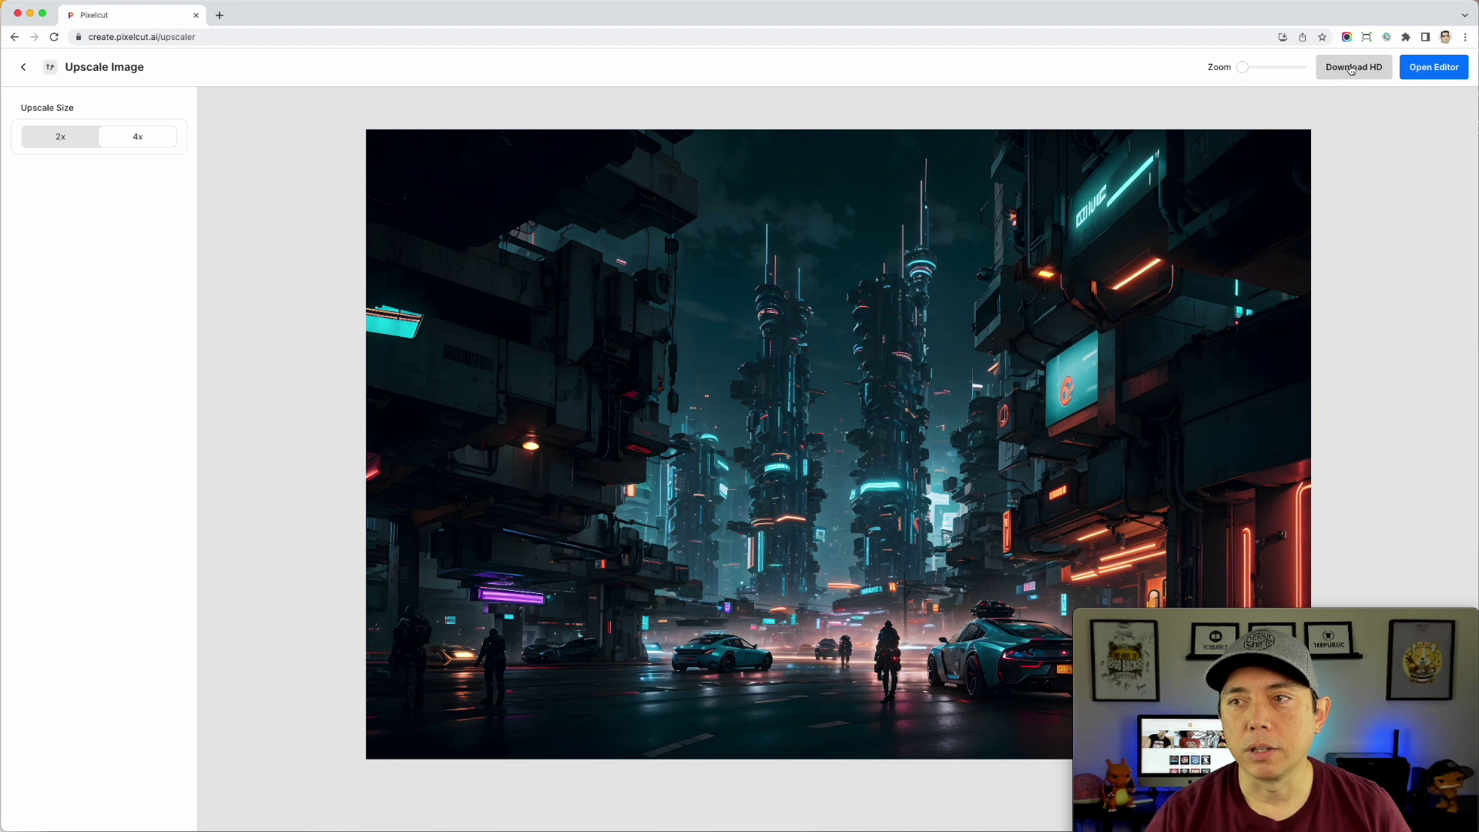
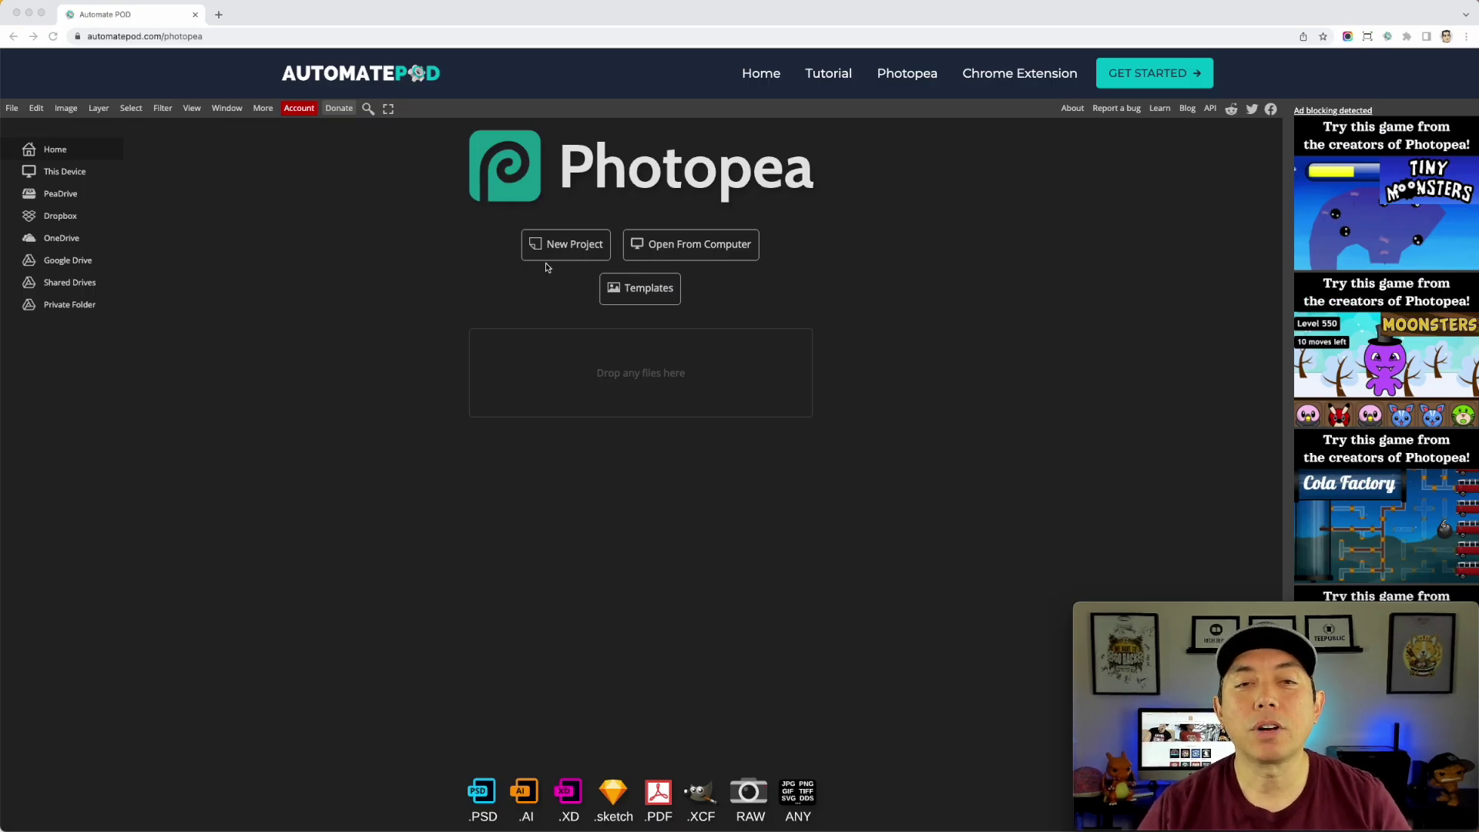
Step: Create a new Photopea project 2900 pixels wide and 4060 pixels high with a white background
{"action": "left_click", "coordinate": [561, 244]}
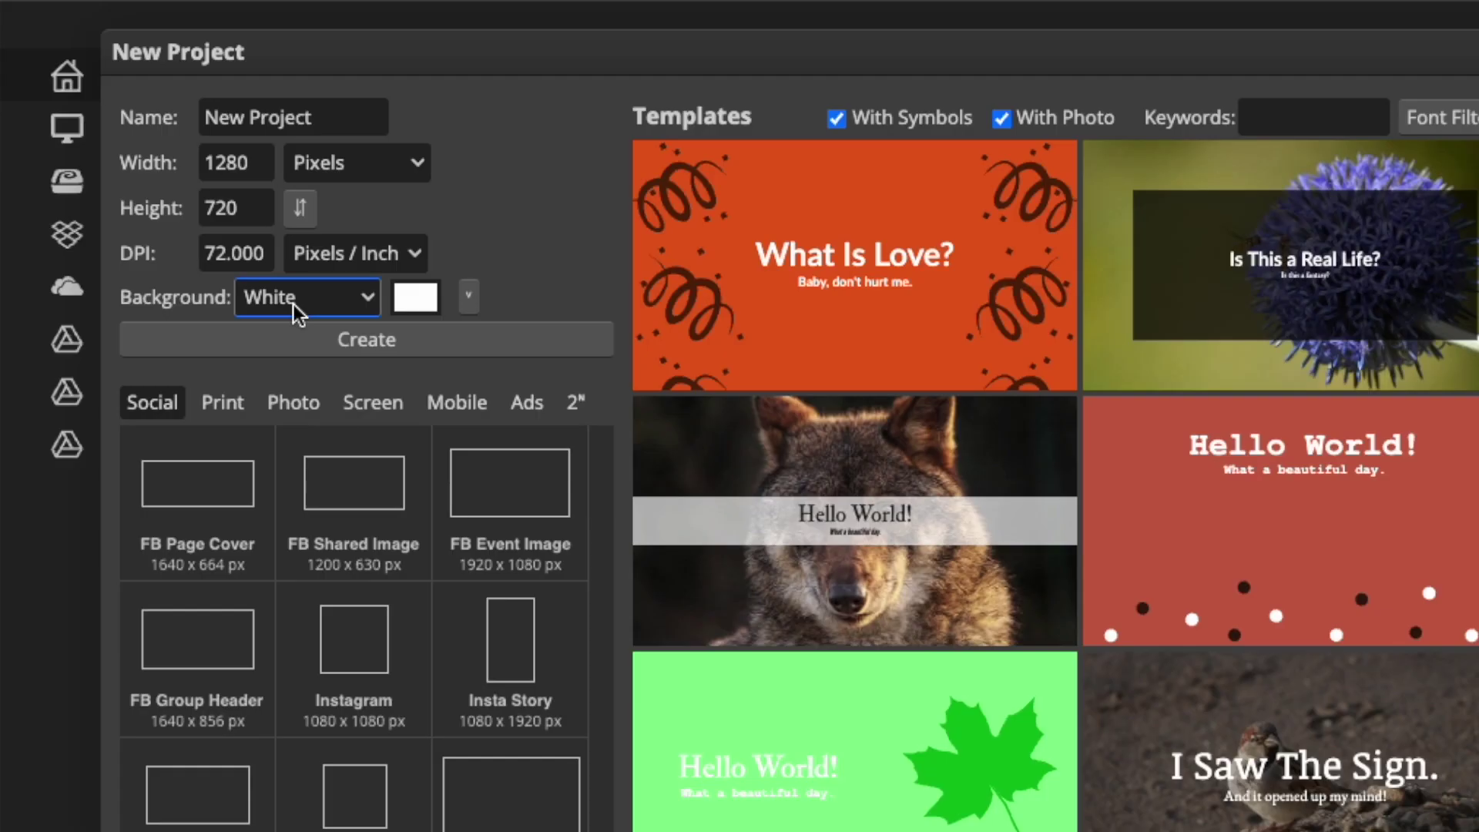
{"action": "left_click", "coordinate": [245, 254]}
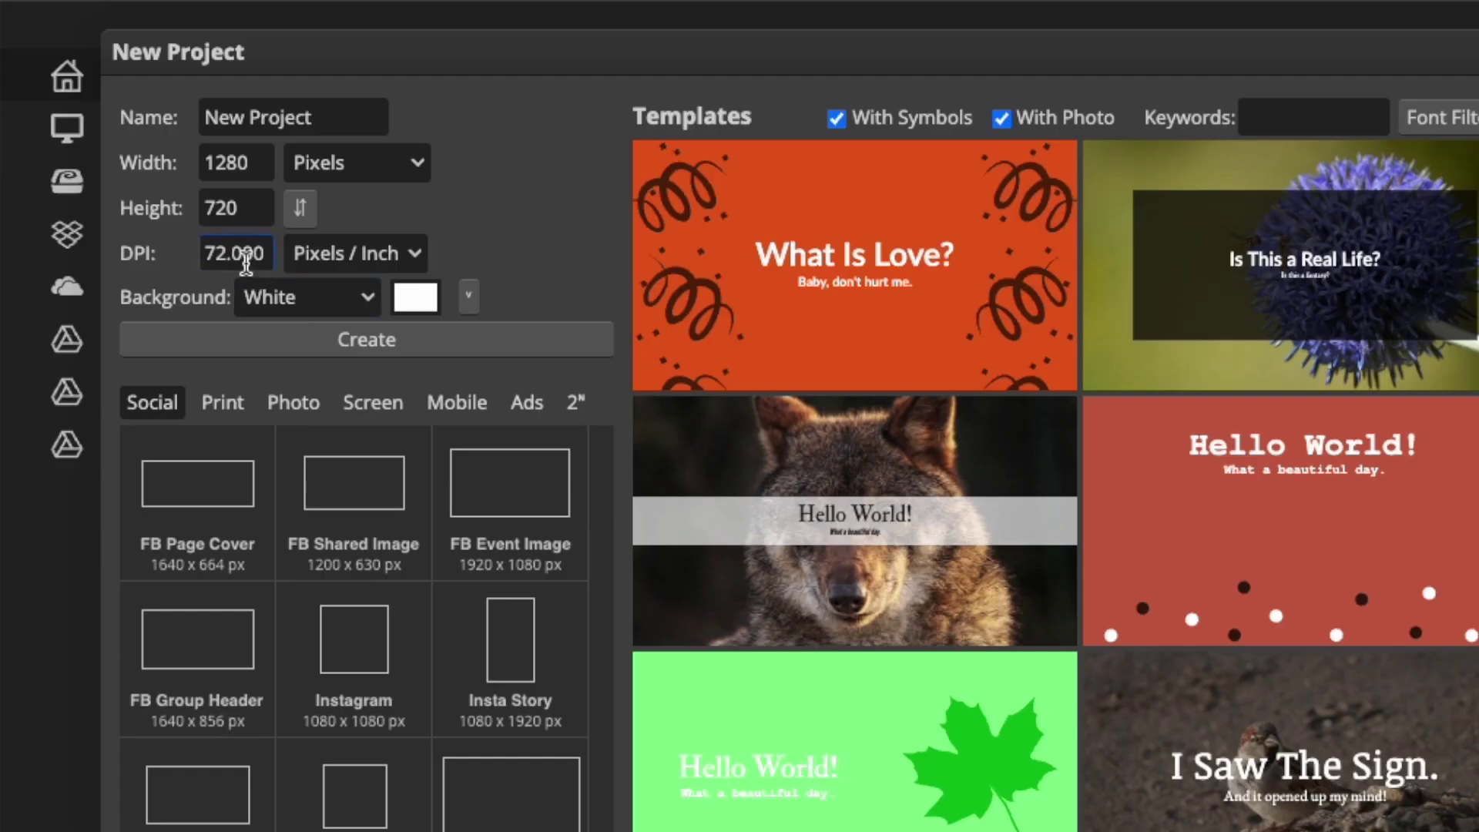
{"action": "left_click", "coordinate": [254, 162]}
{"action": "left_click_drag", "start_coordinate": [254, 162], "coordinate": [190, 162]}
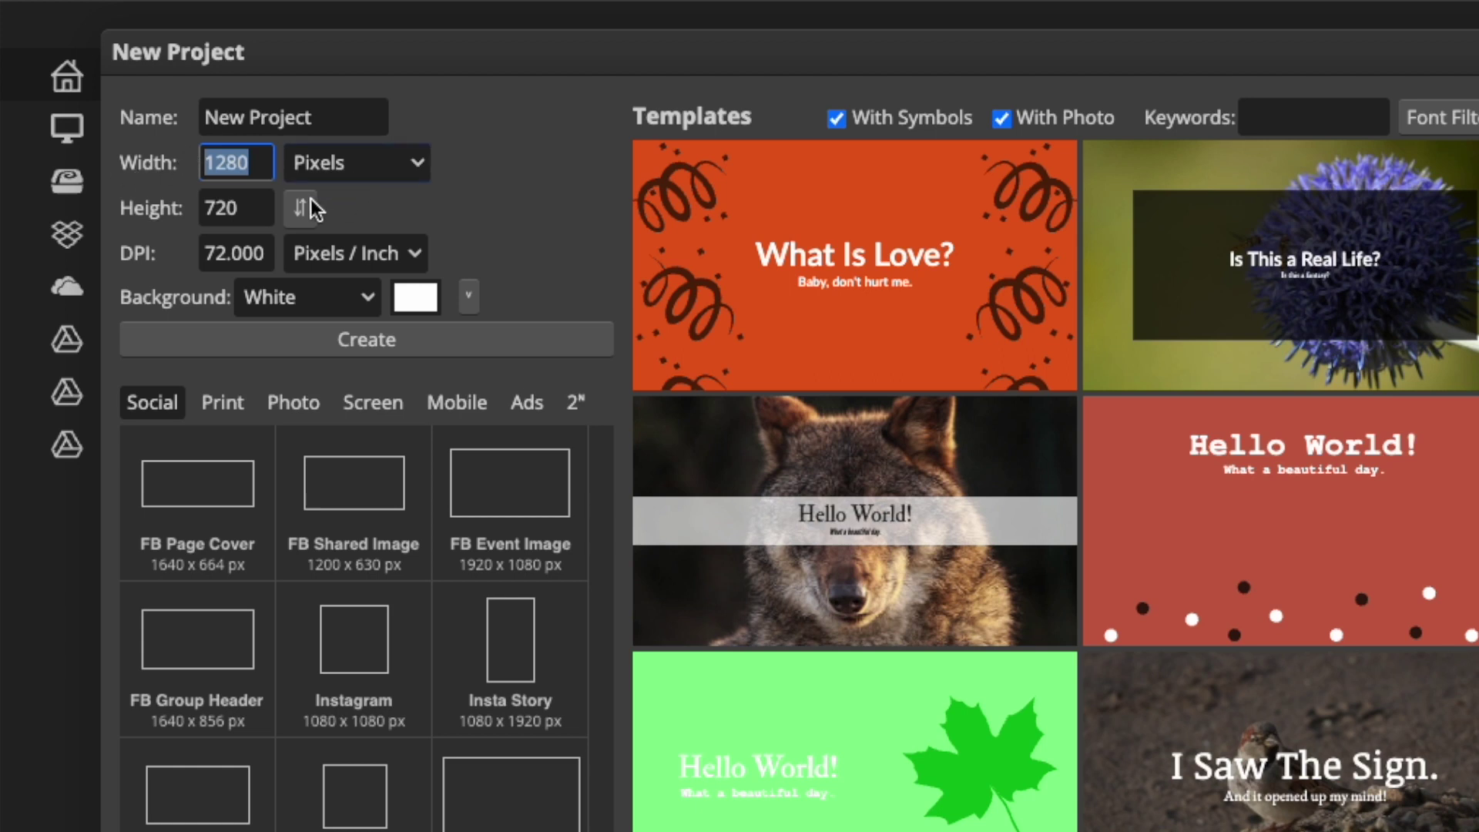
{"action": "type", "text": "2900"}
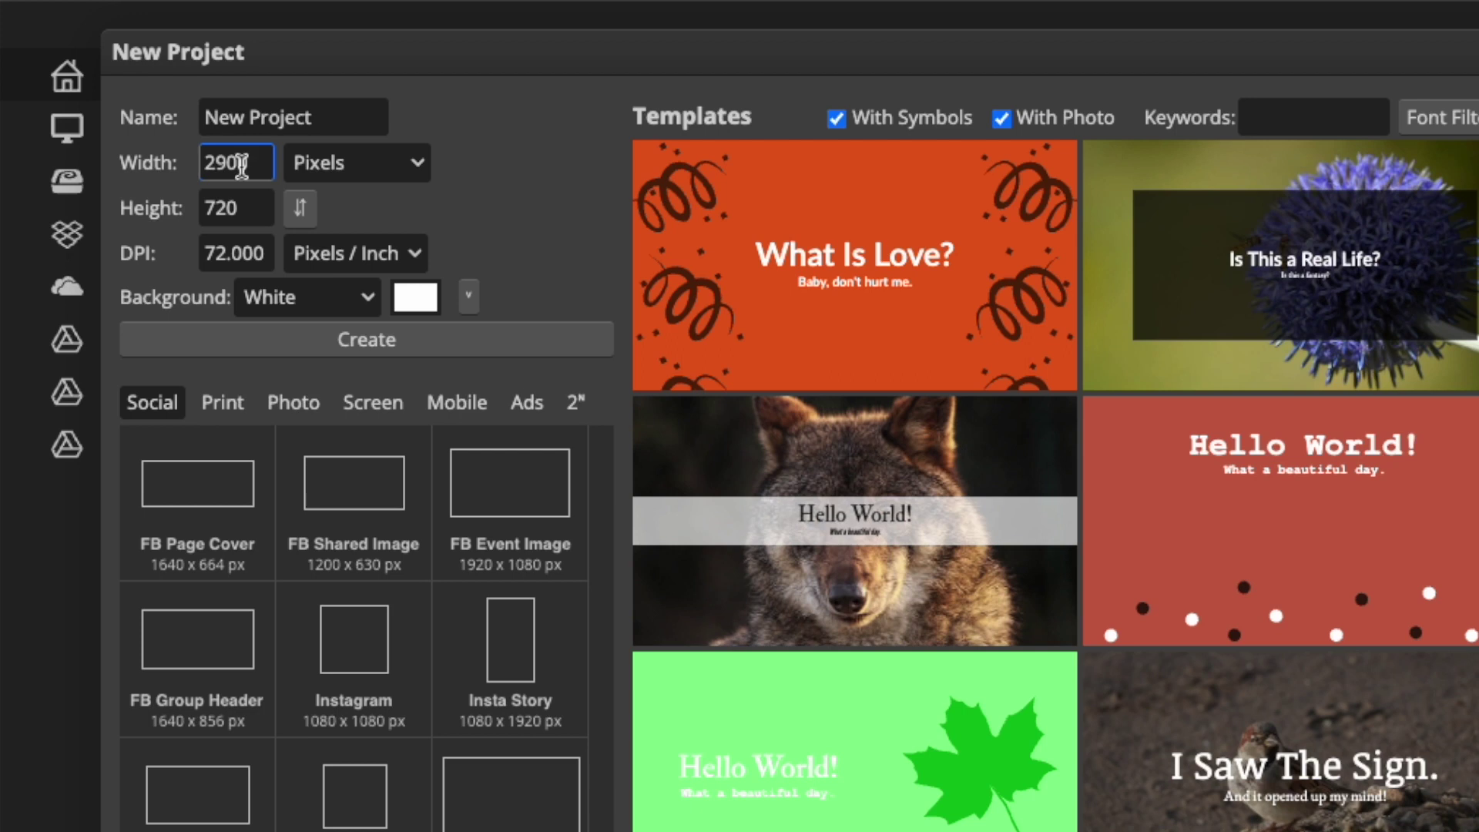
{"action": "left_click", "coordinate": [235, 209]}
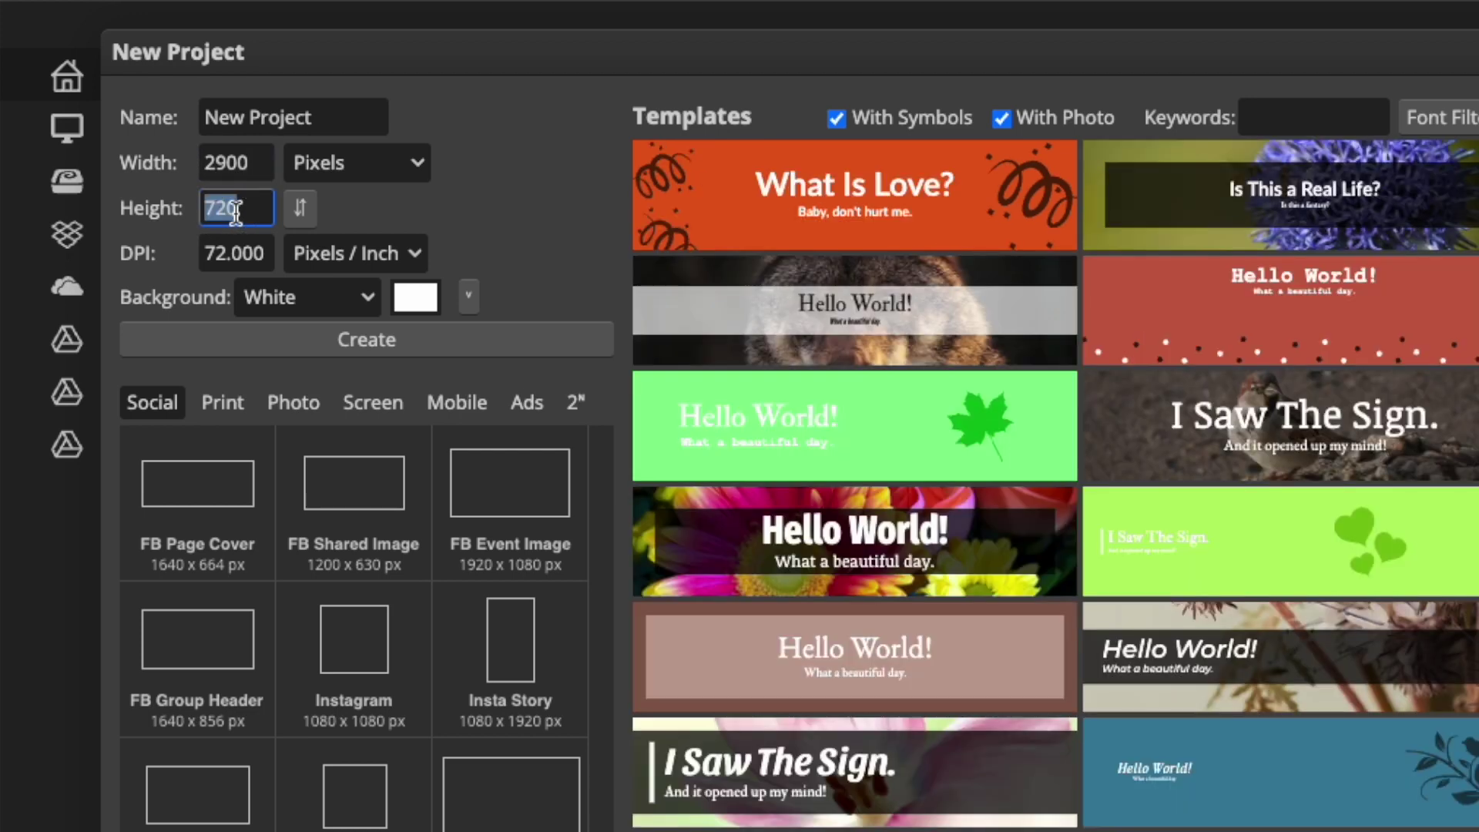
{"action": "type", "text": "4060"}
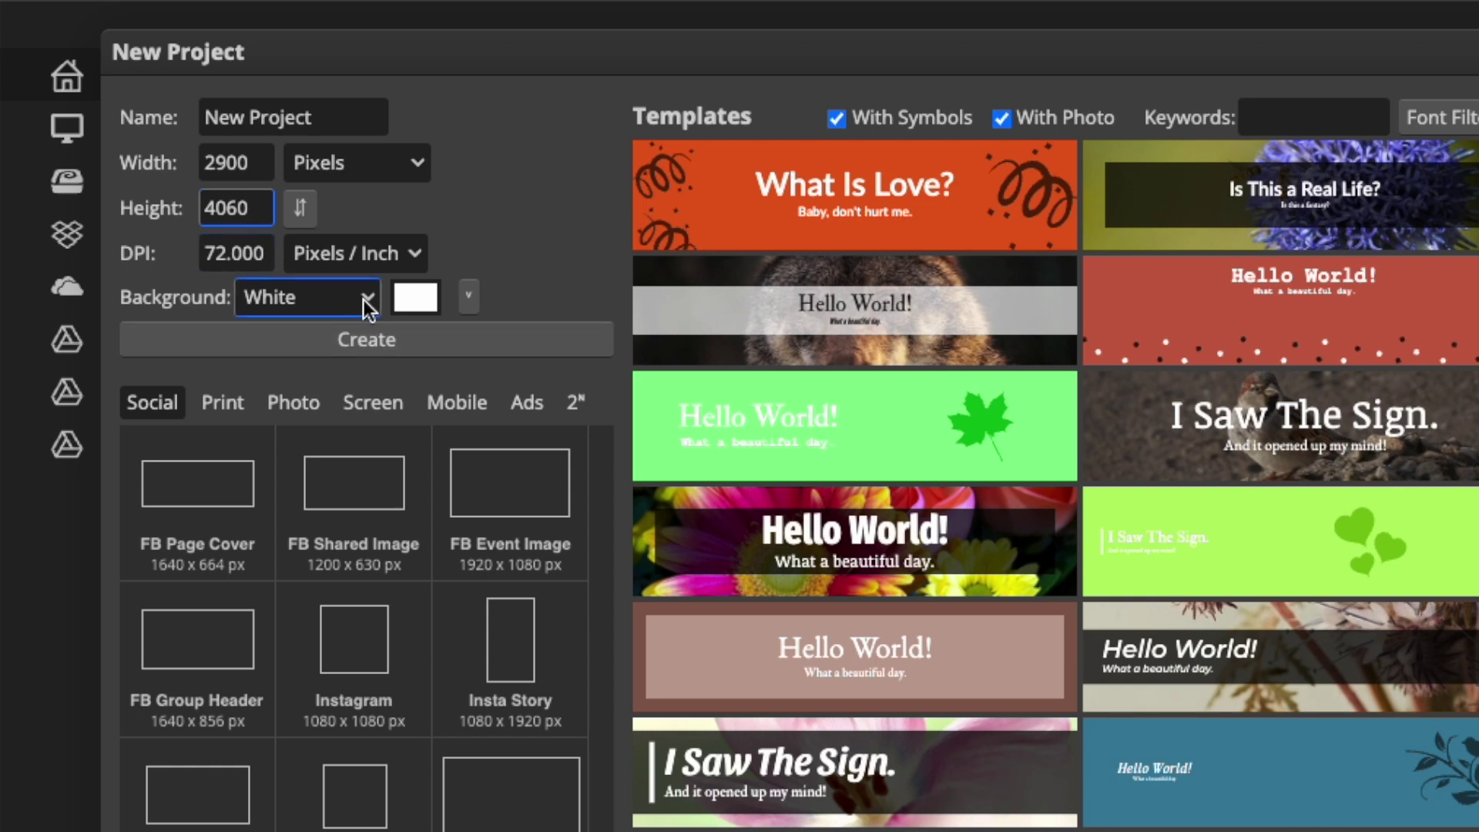
{"action": "left_click", "coordinate": [391, 339]}
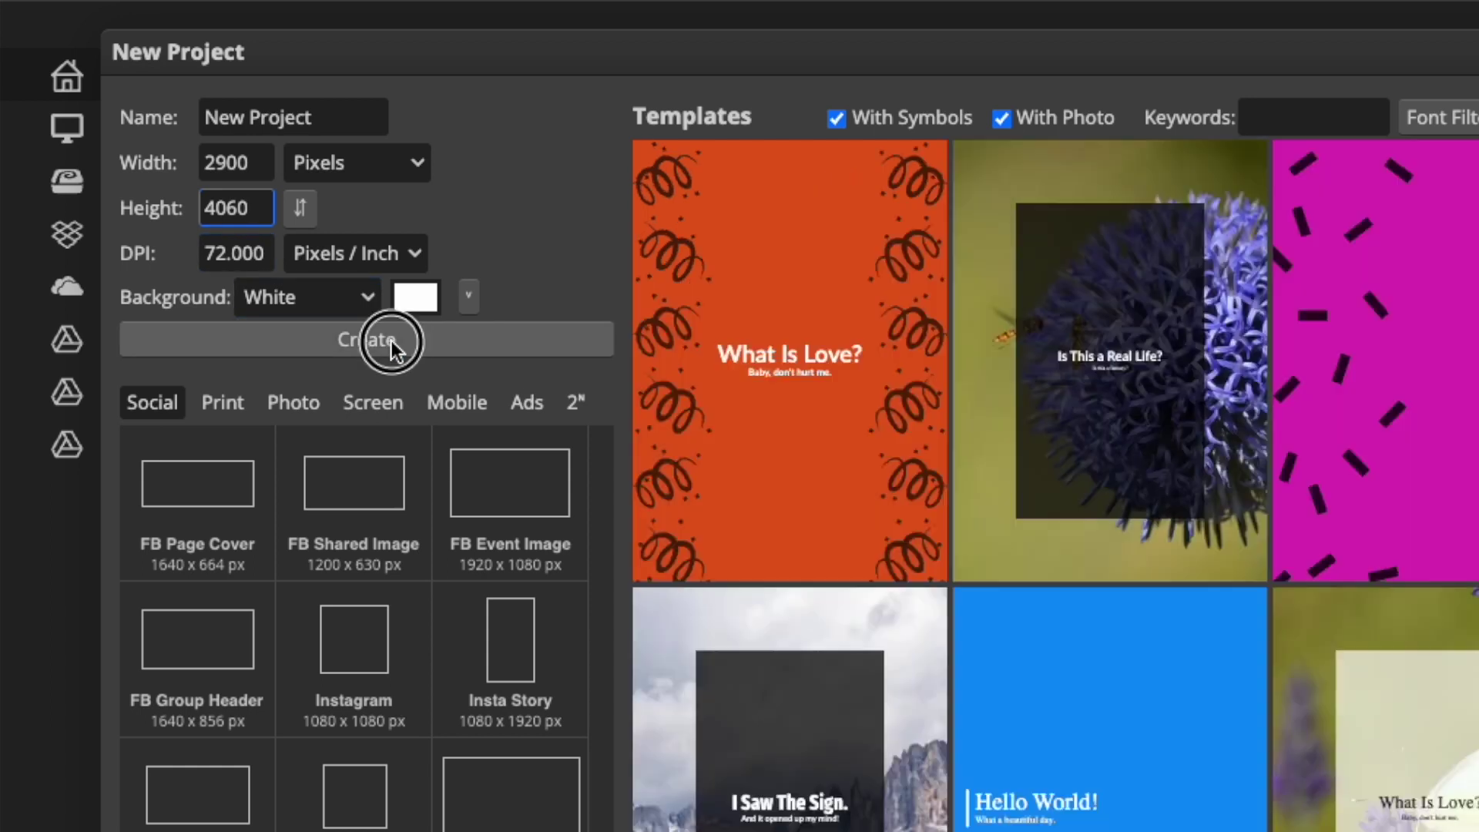
Step: Compare the file information of the original and upscaled cyberpunk city images, and close both information windows
{"action": "left_click", "coordinate": [166, 262]}
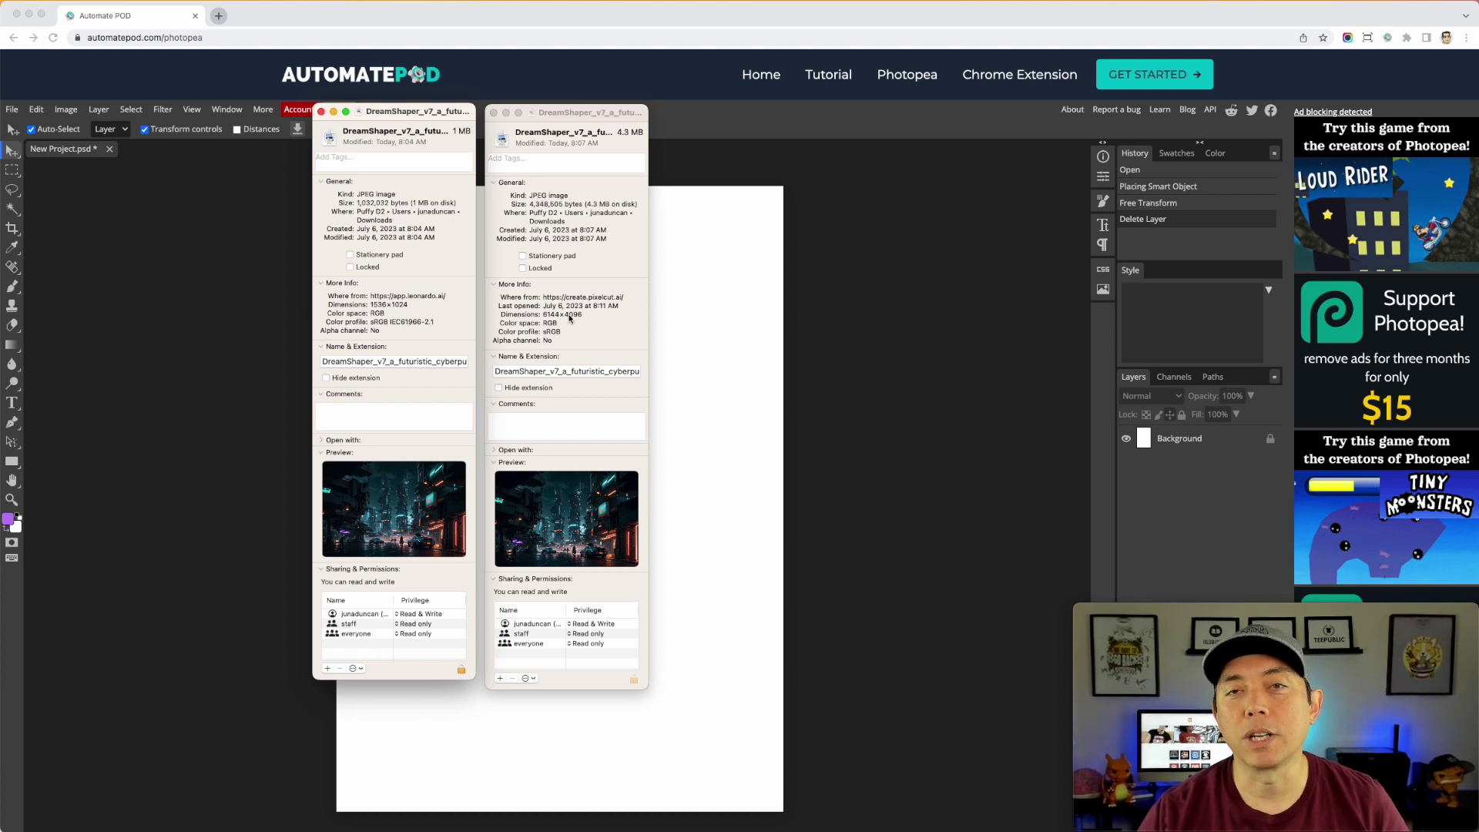
{"action": "left_click", "coordinate": [494, 112]}
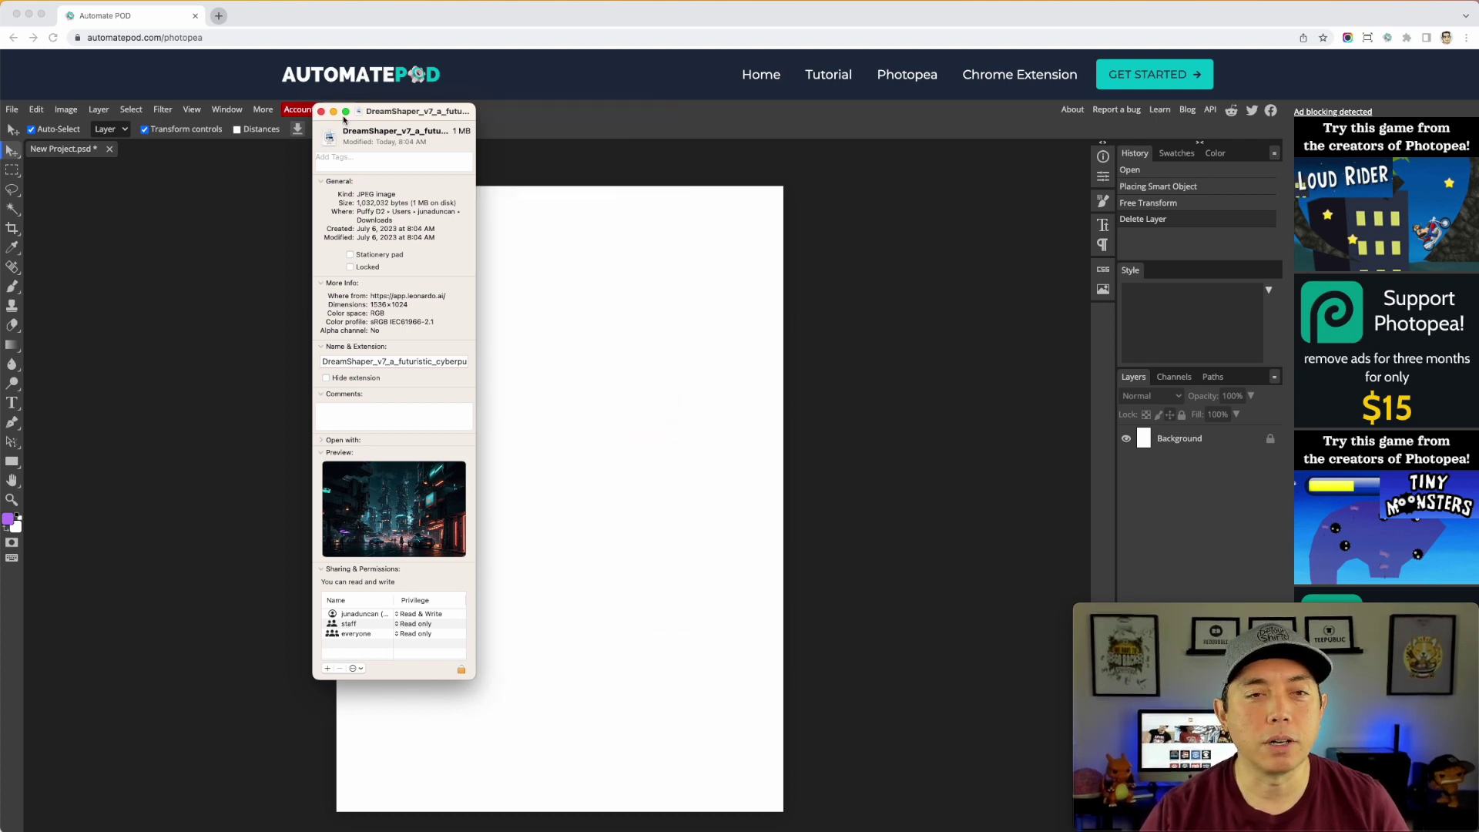
{"action": "left_click", "coordinate": [321, 111]}
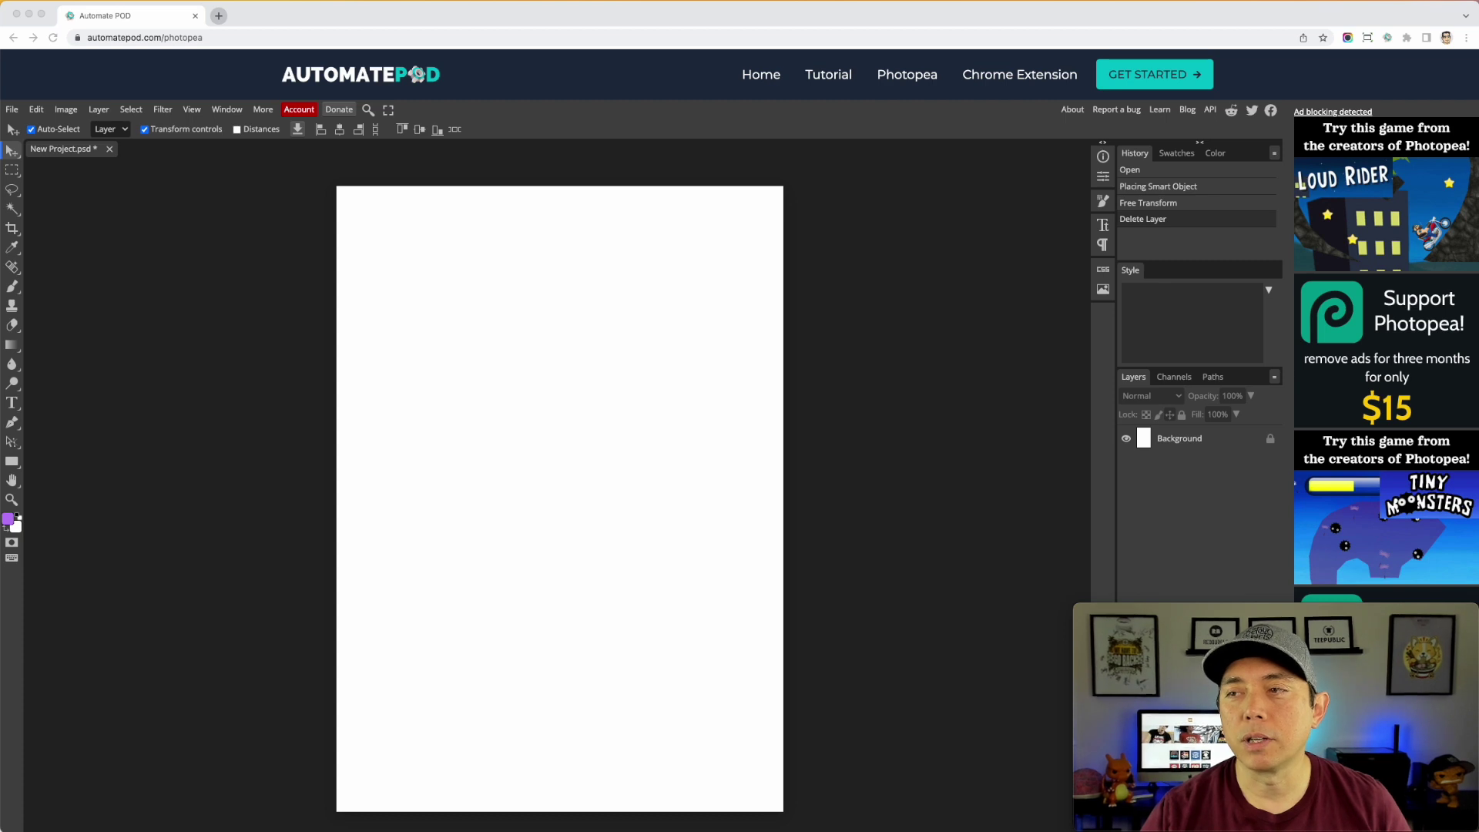
Step: Place the upscaled cyberpunk city image in the project, unlock the Background layer and move it beneath the image
{"action": "left_click_drag", "start_coordinate": [675, 321], "coordinate": [546, 362]}
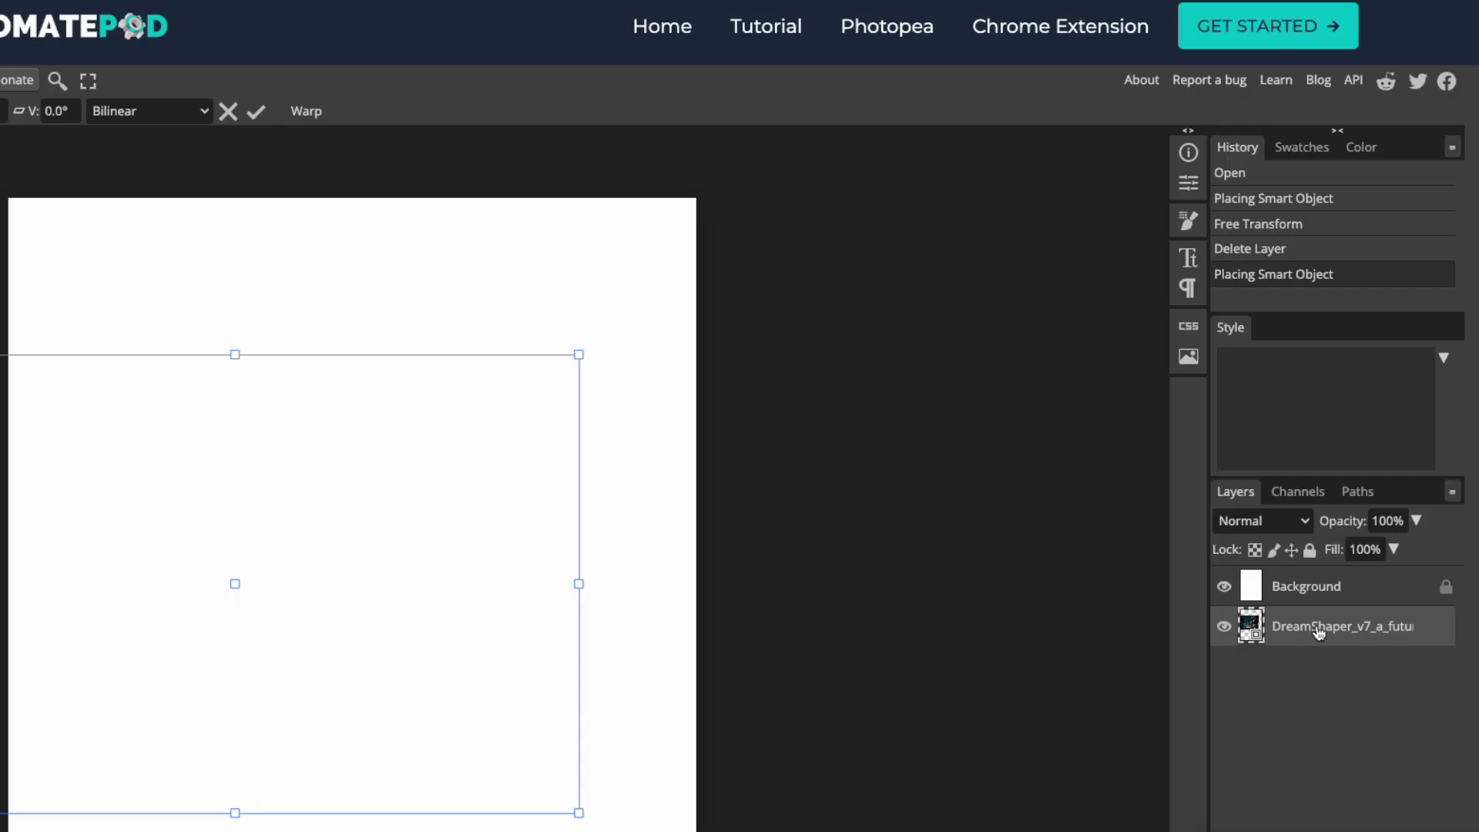
{"action": "mouse_move", "coordinate": [1319, 632]}
{"action": "left_mouse_down"}
{"action": "mouse_move", "coordinate": [1276, 558]}
{"action": "mouse_move", "coordinate": [1315, 659]}
{"action": "left_mouse_up"}
{"action": "left_click", "coordinate": [1447, 588]}
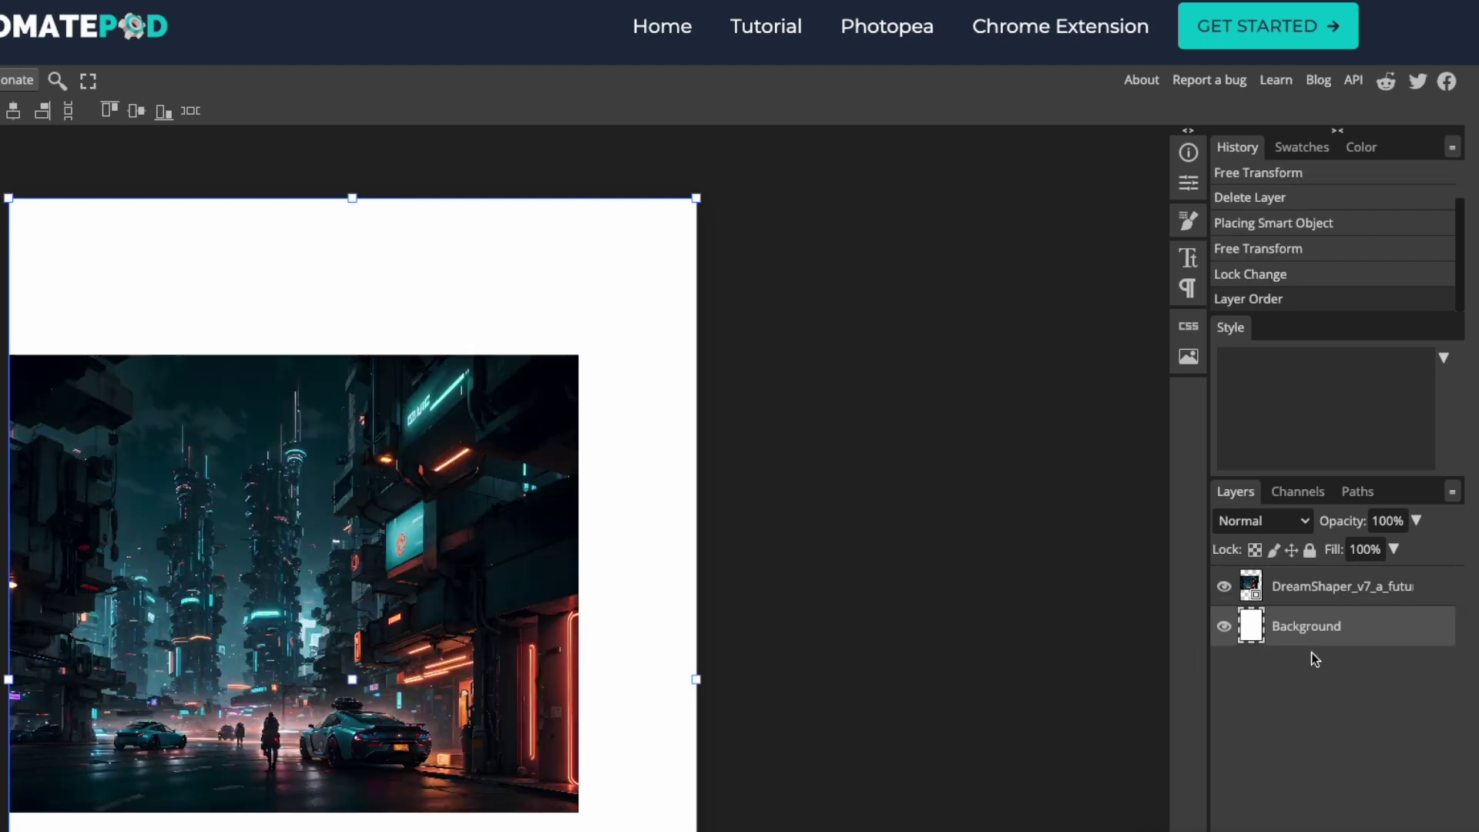
Step: Scale the cyberpunk city image proportionally to about 99.74% and position it so the towers and cars fill the canvas
{"action": "left_click", "coordinate": [386, 527]}
{"action": "left_click_drag", "start_coordinate": [461, 539], "coordinate": [538, 511]}
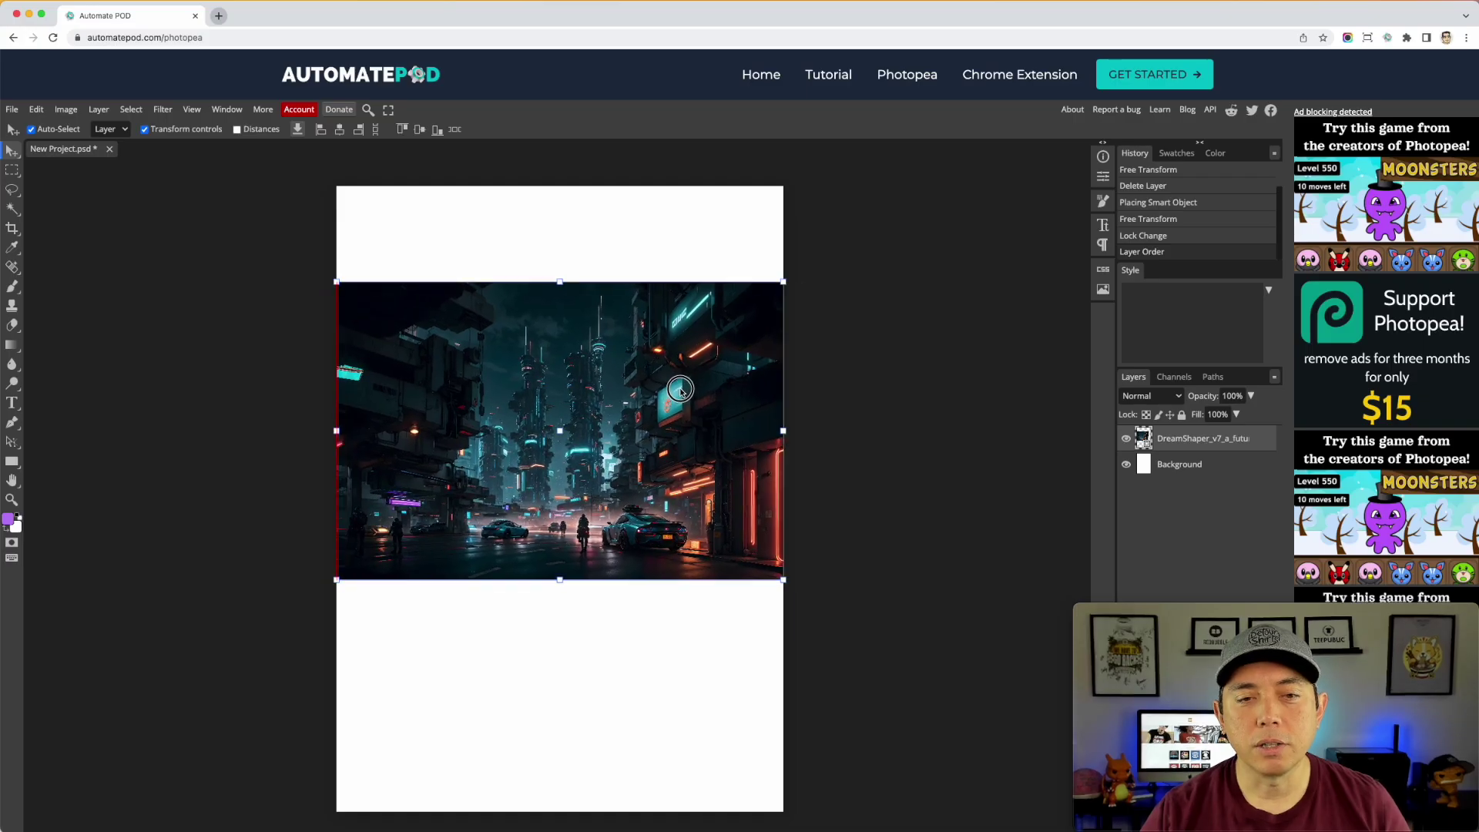
{"action": "left_click_drag", "start_coordinate": [680, 390], "coordinate": [682, 390]}
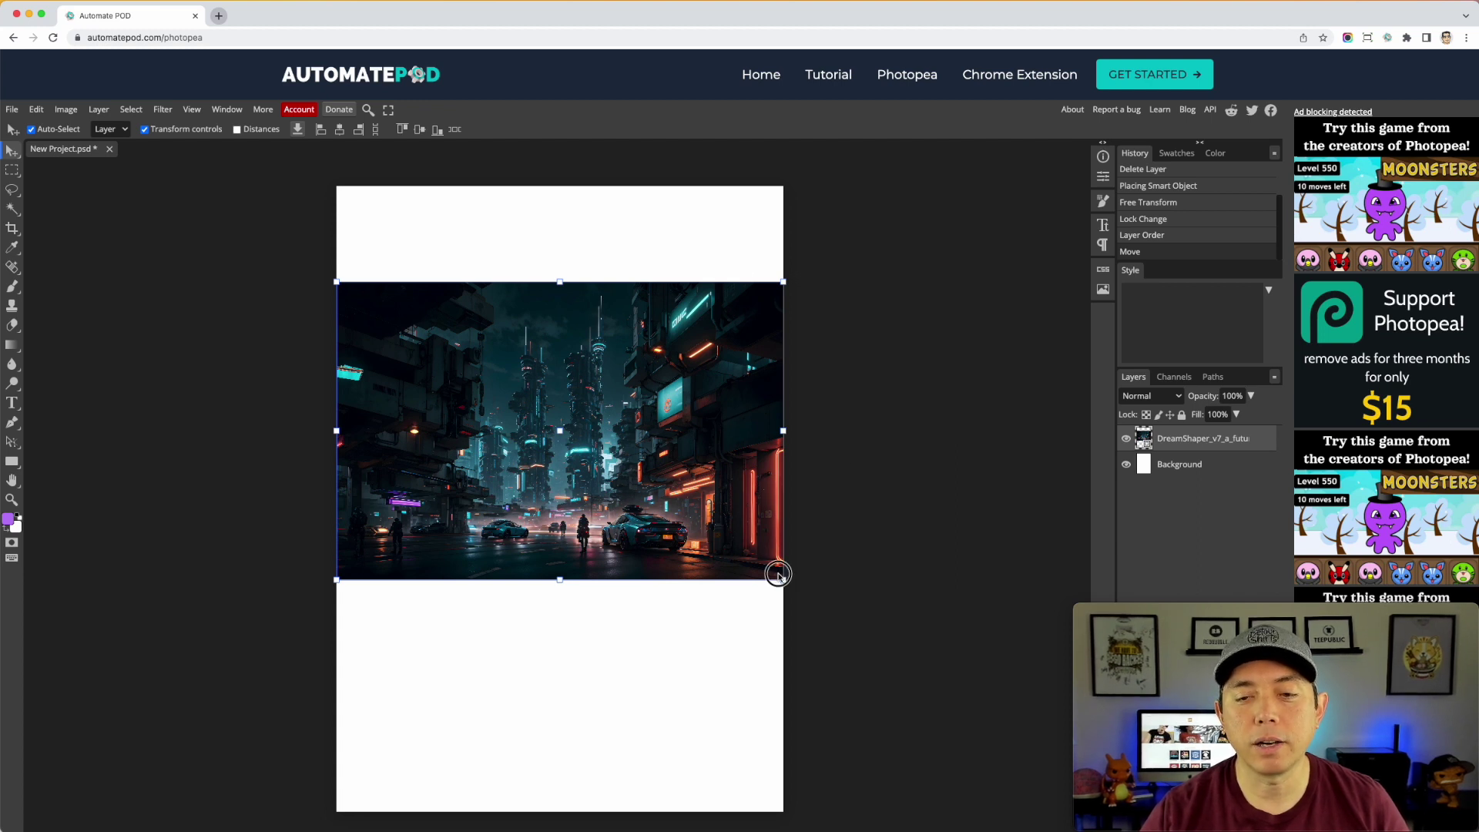
{"action": "left_click_drag", "start_coordinate": [779, 574], "coordinate": [1011, 732]}
{"action": "left_click_drag", "start_coordinate": [705, 531], "coordinate": [494, 455]}
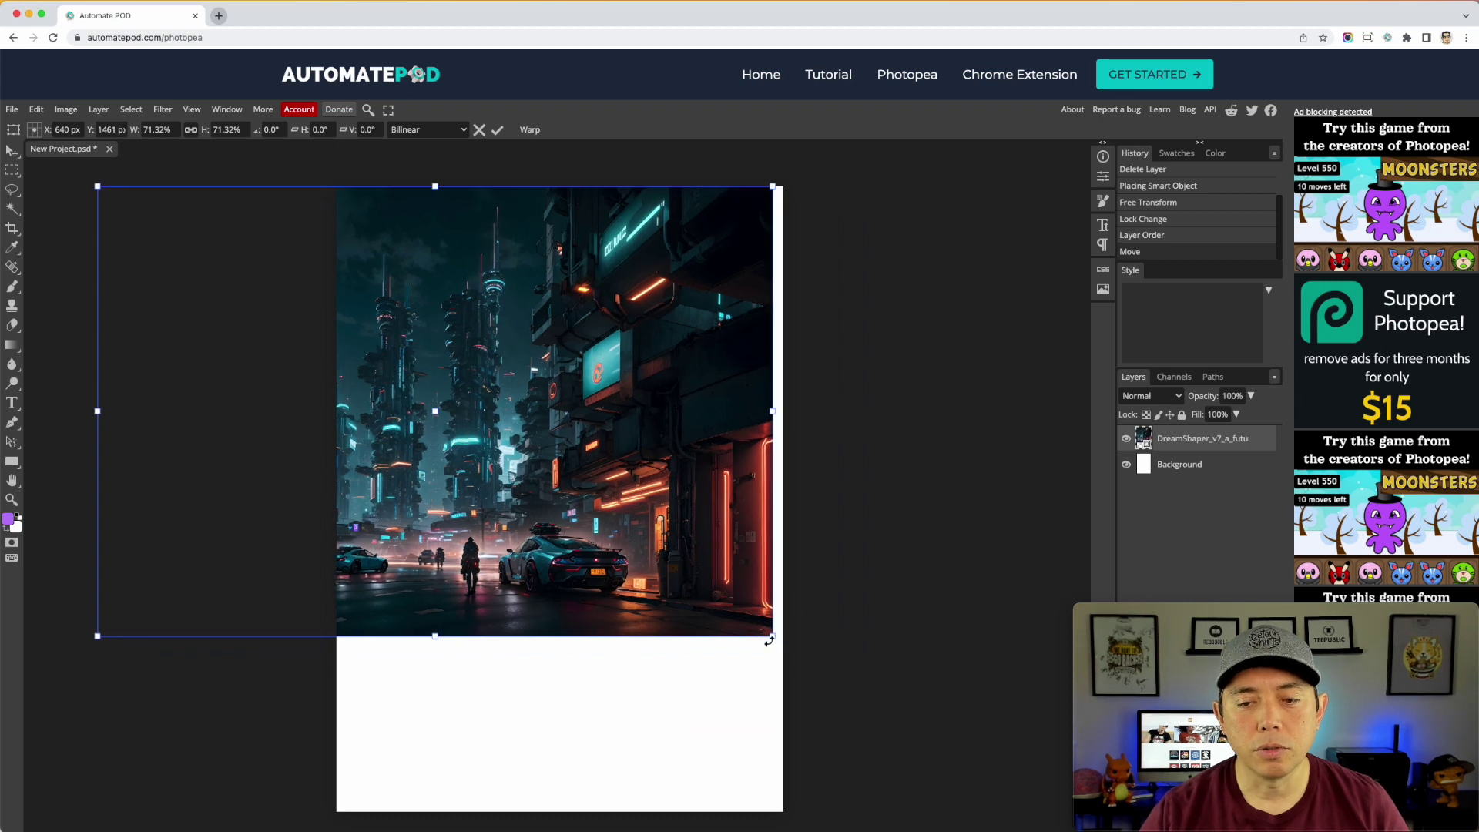
{"action": "left_click_drag", "start_coordinate": [773, 638], "coordinate": [1043, 831]}
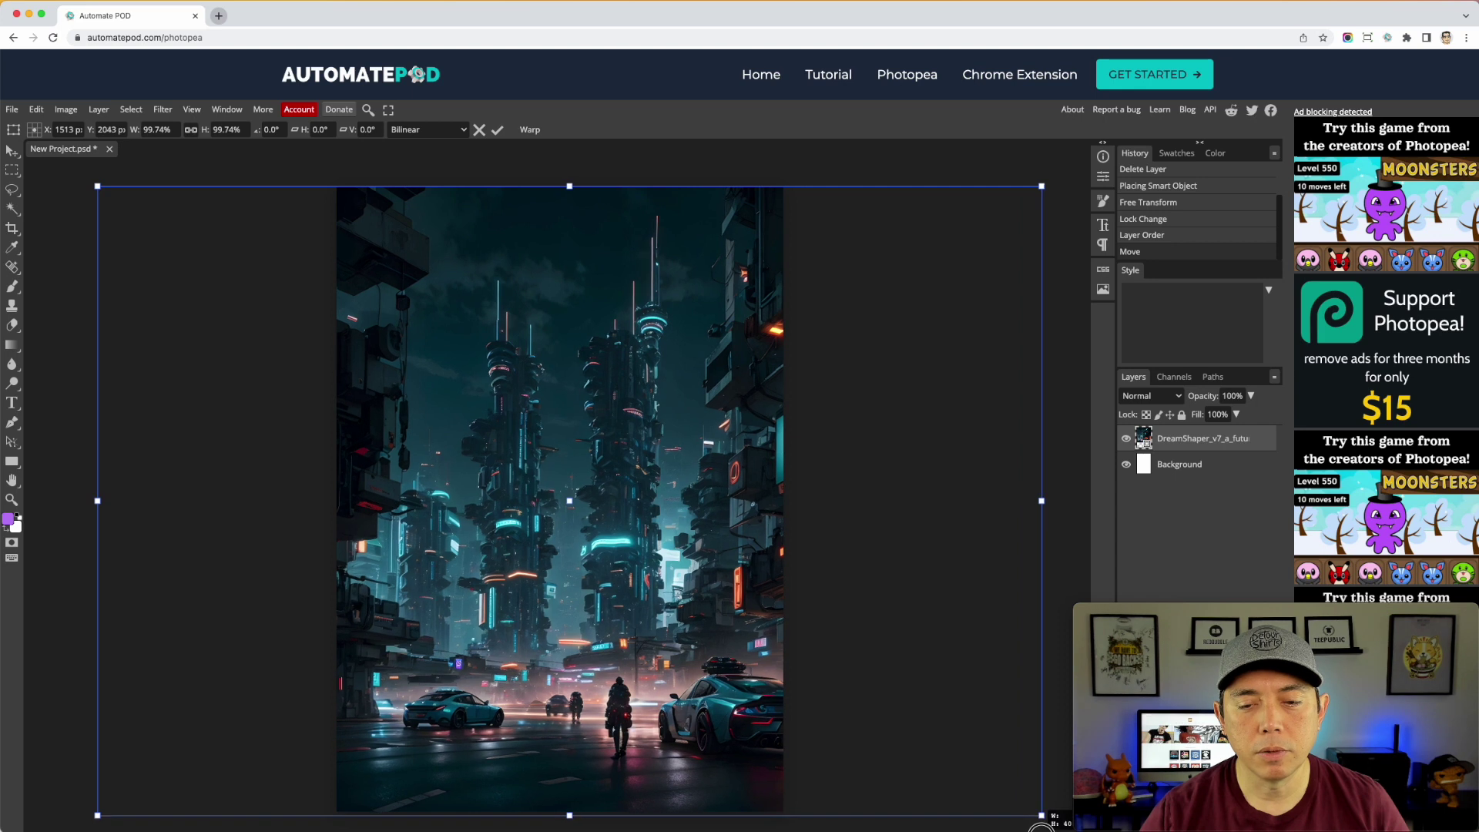
{"action": "mouse_move", "coordinate": [538, 343]}
{"action": "left_mouse_down"}
{"action": "mouse_move", "coordinate": [523, 343]}
{"action": "mouse_move", "coordinate": [541, 343]}
{"action": "left_mouse_up"}
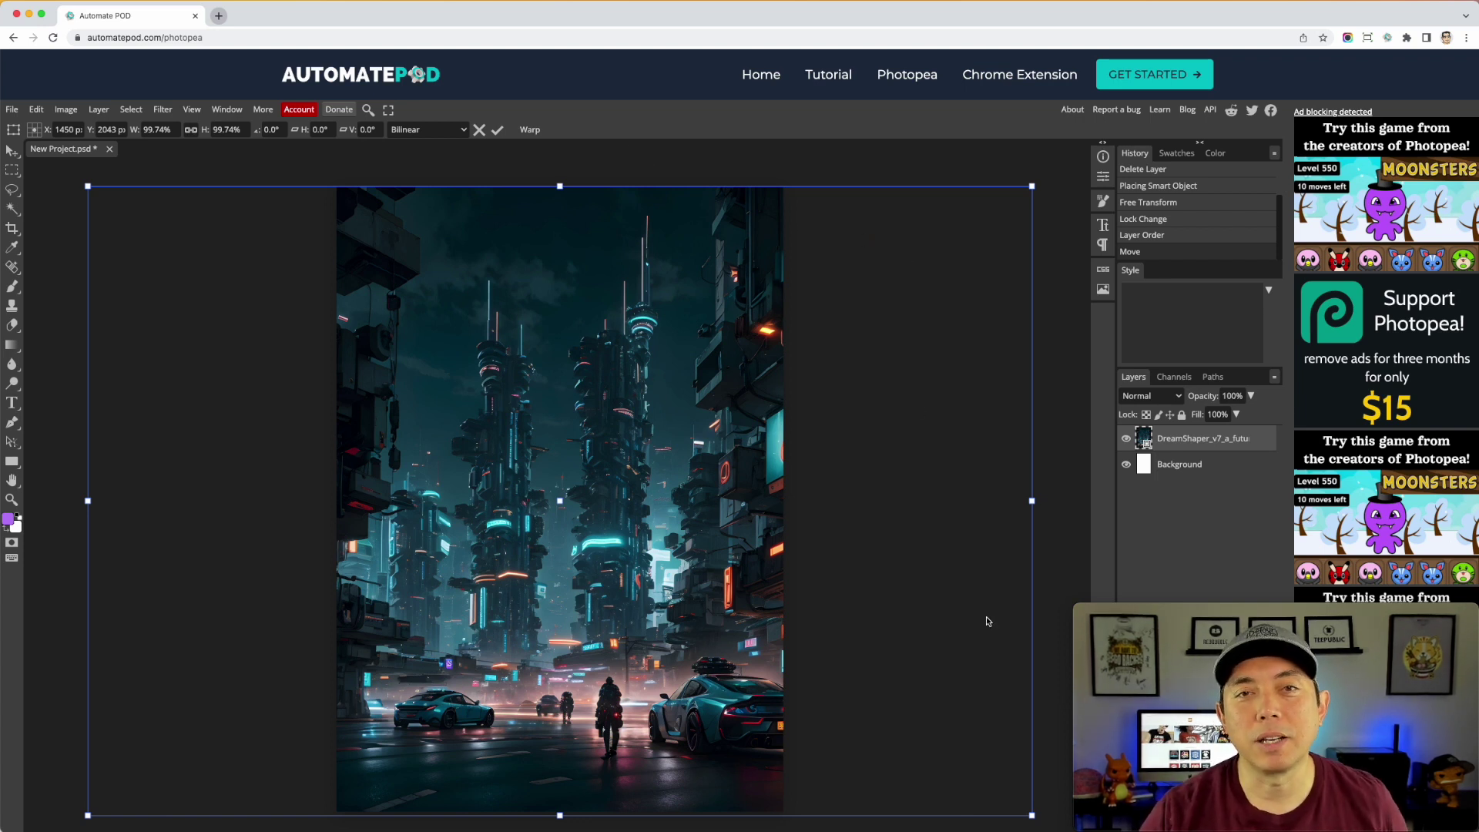
Step: Export the project as a JPG at 2900 x 4060 px with 100% quality
{"action": "left_click", "coordinate": [15, 113]}
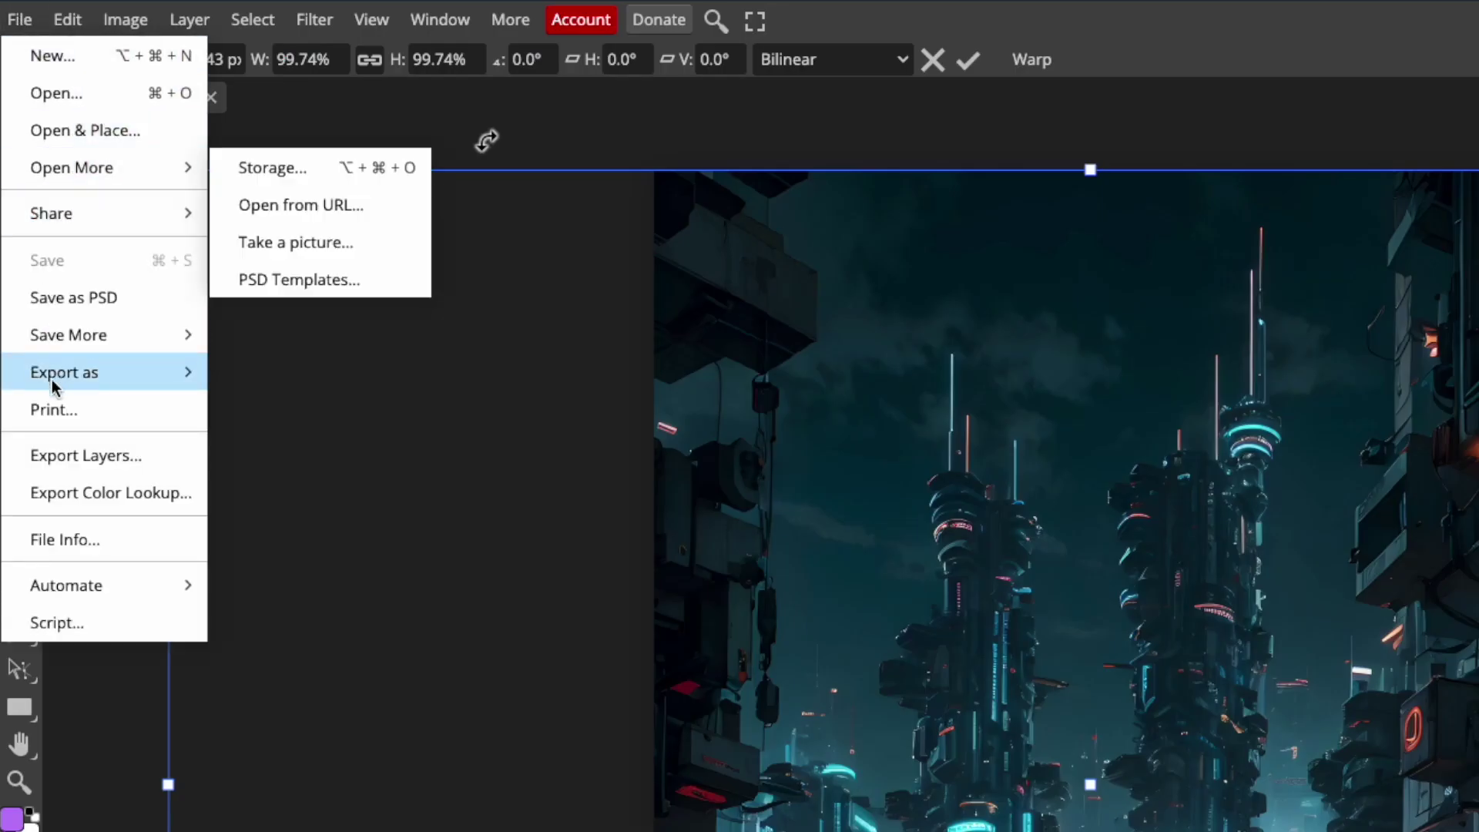
{"action": "mouse_move", "coordinate": [58, 375]}
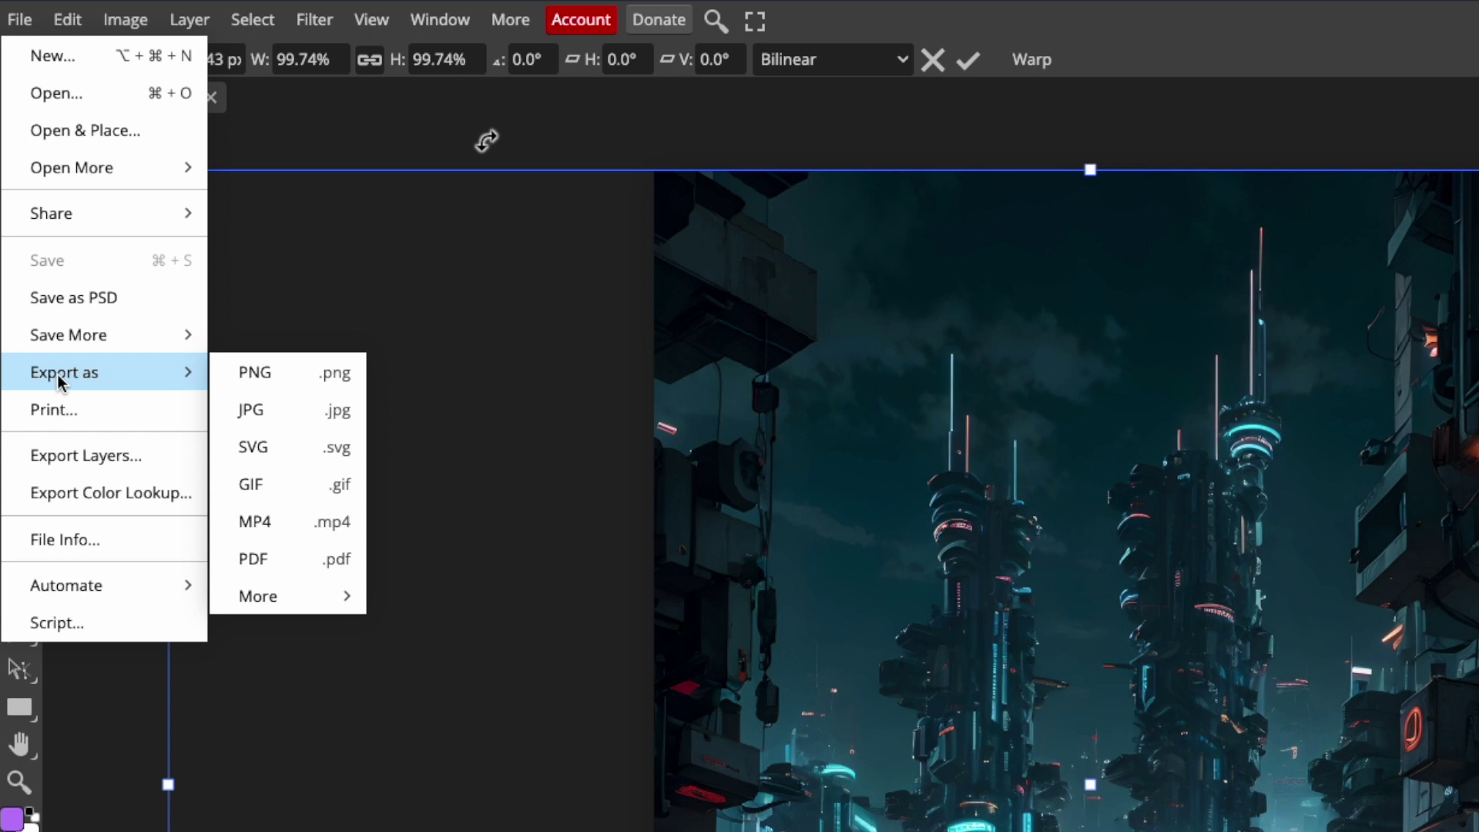
{"action": "left_click", "coordinate": [281, 406]}
{"action": "left_click", "coordinate": [836, 350]}
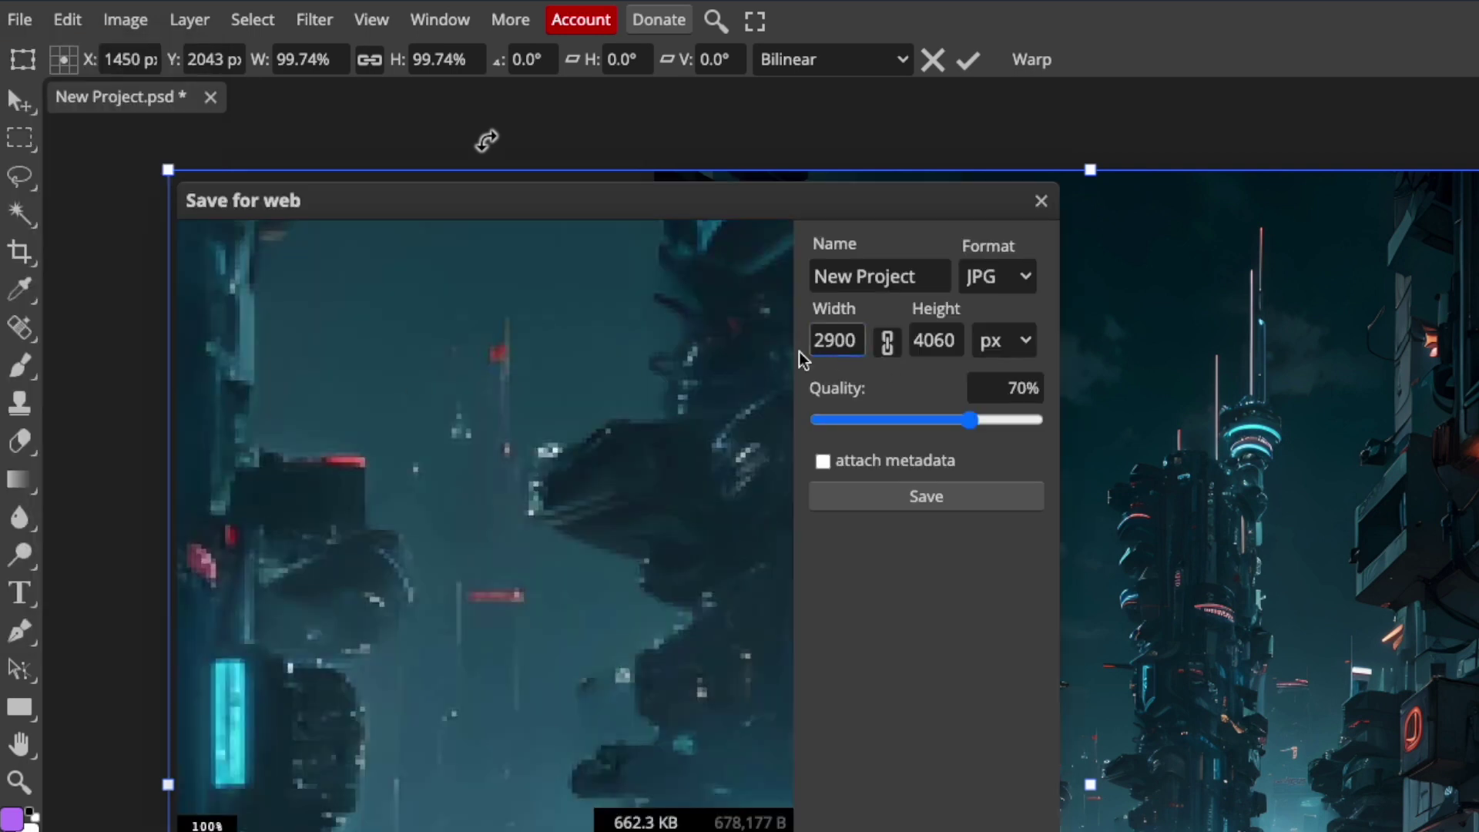
{"action": "left_click", "coordinate": [934, 343]}
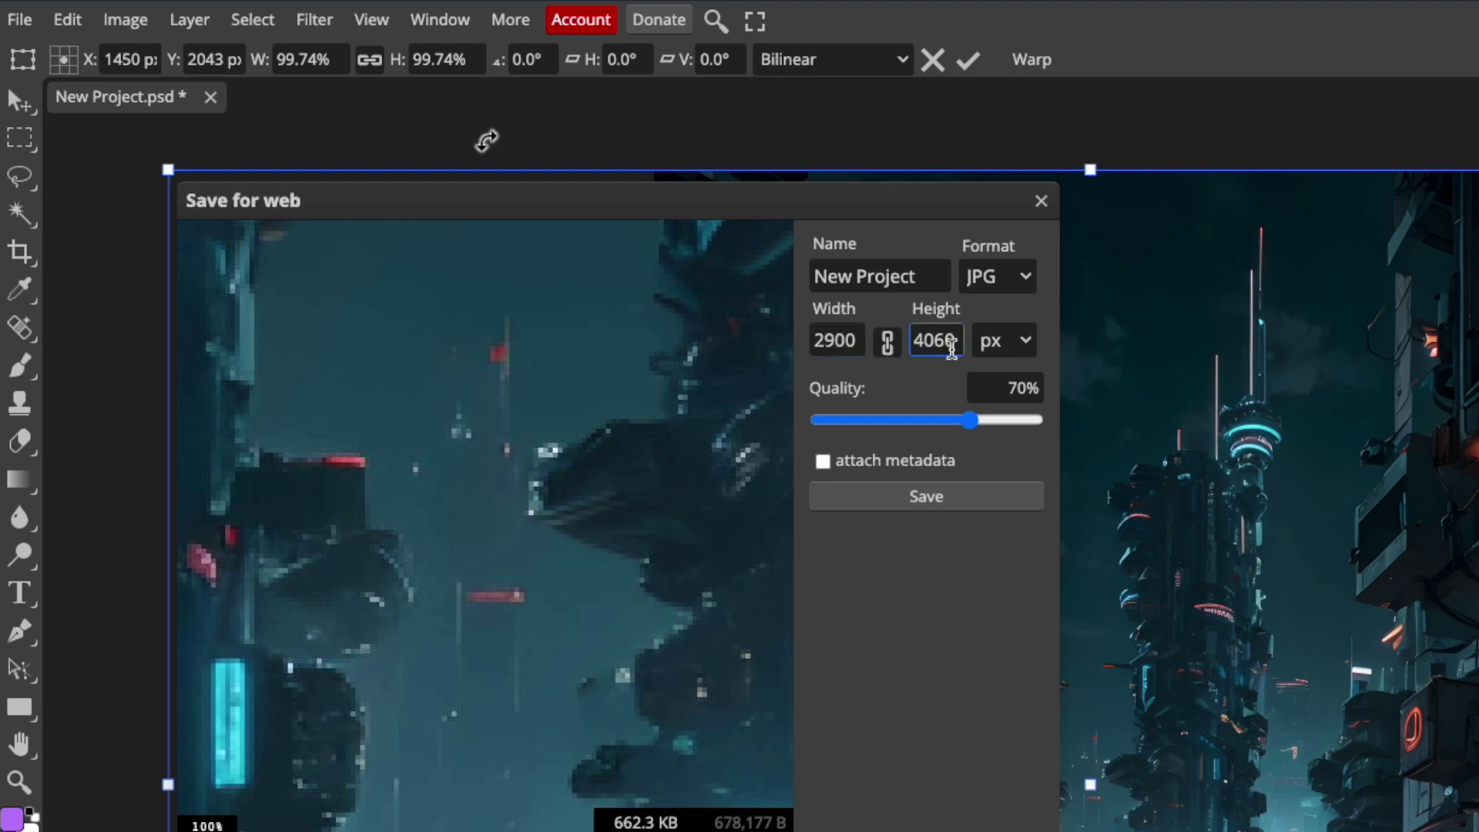
{"action": "left_click_drag", "start_coordinate": [969, 420], "coordinate": [1113, 426]}
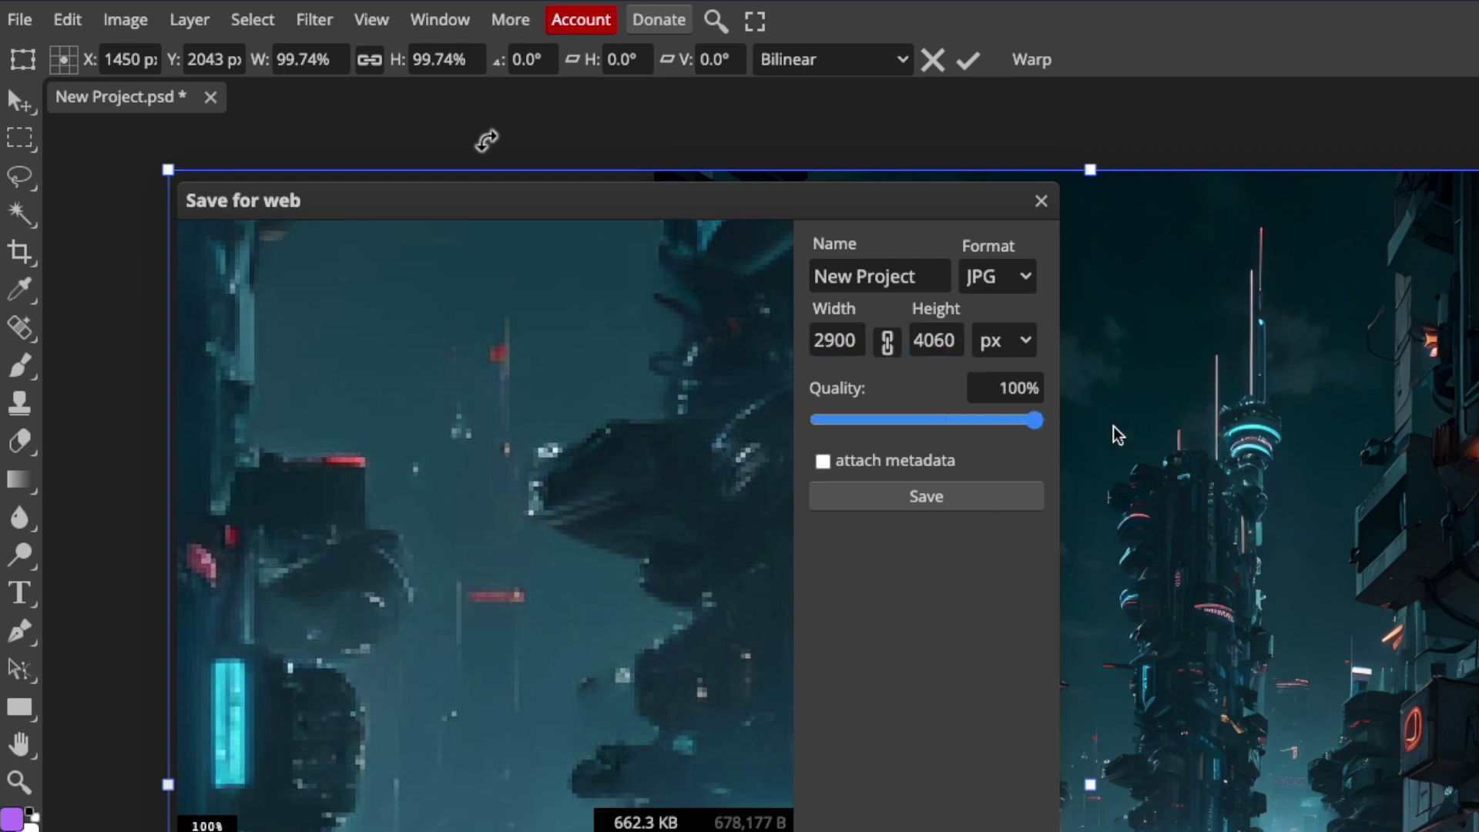
{"action": "left_click", "coordinate": [914, 496]}
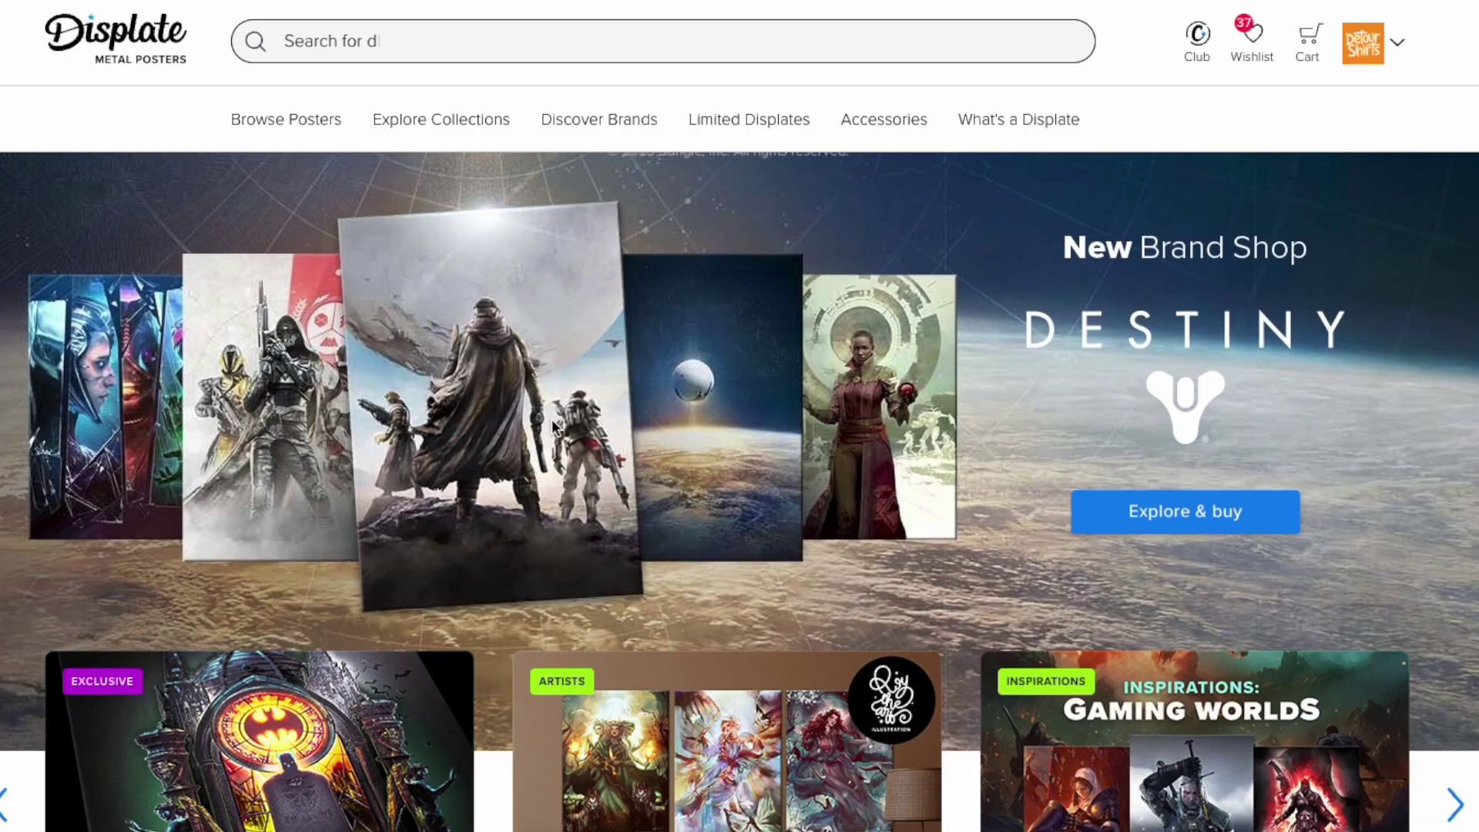
Step: Switch to Displate, open the artwork upload page and add the exported cyberpunk city JPG
{"action": "scroll", "coordinate": [634, 416], "scroll_direction": "down", "scroll_amount": 4}
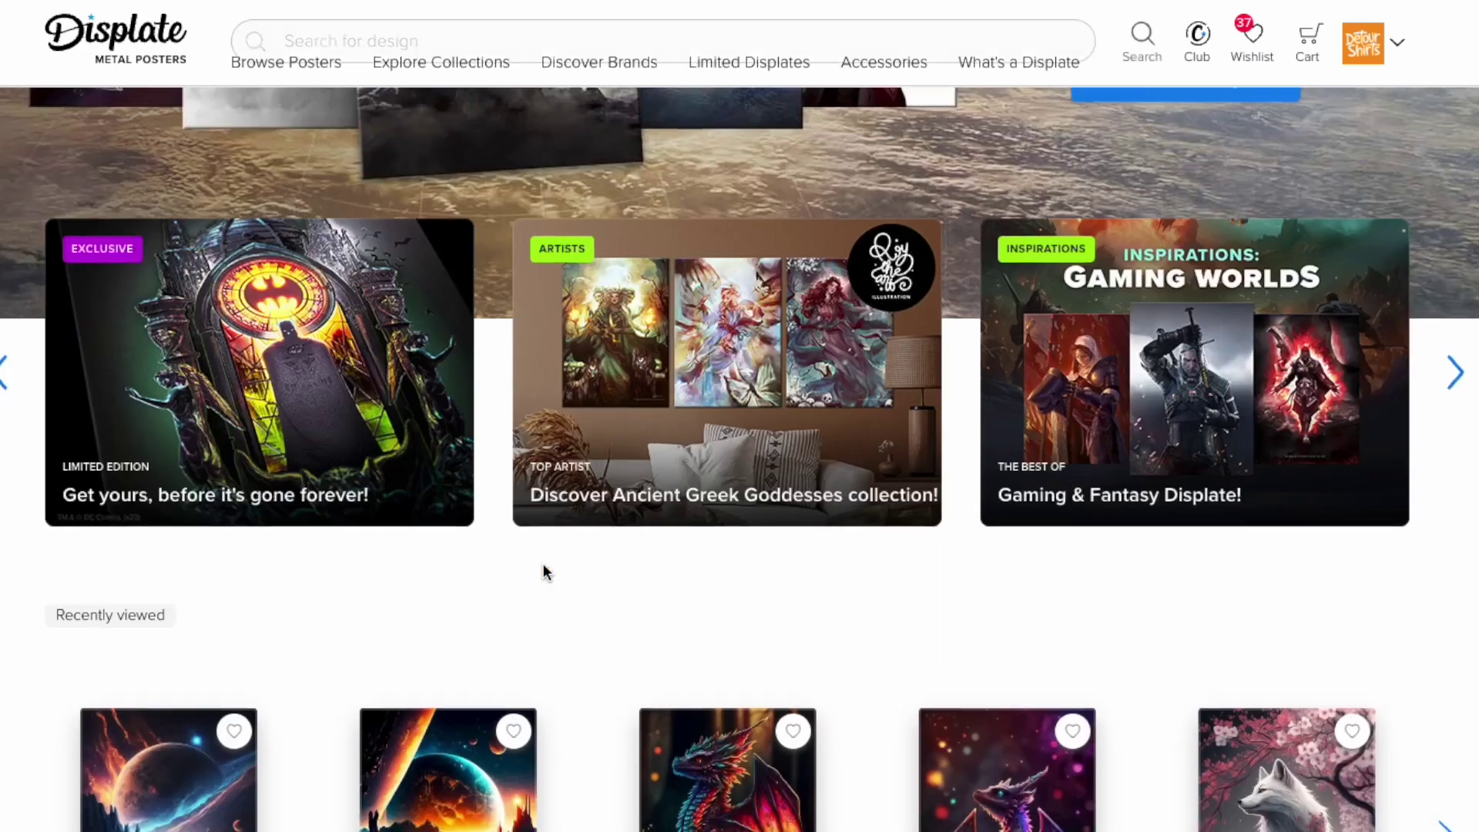
{"action": "scroll", "coordinate": [542, 589], "scroll_direction": "down", "scroll_amount": 7}
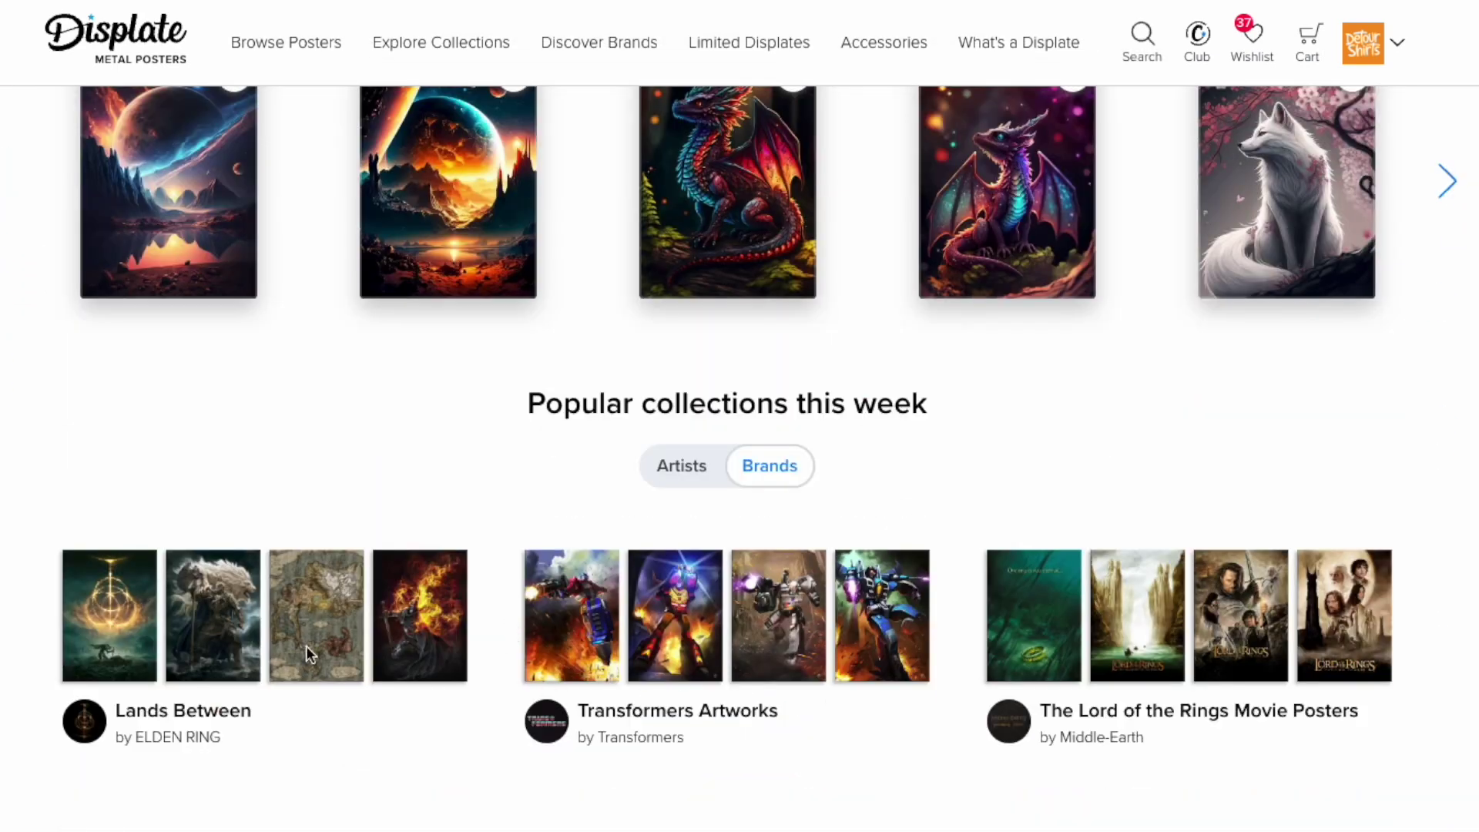
{"action": "scroll", "coordinate": [740, 458], "scroll_direction": "up", "scroll_amount": 10}
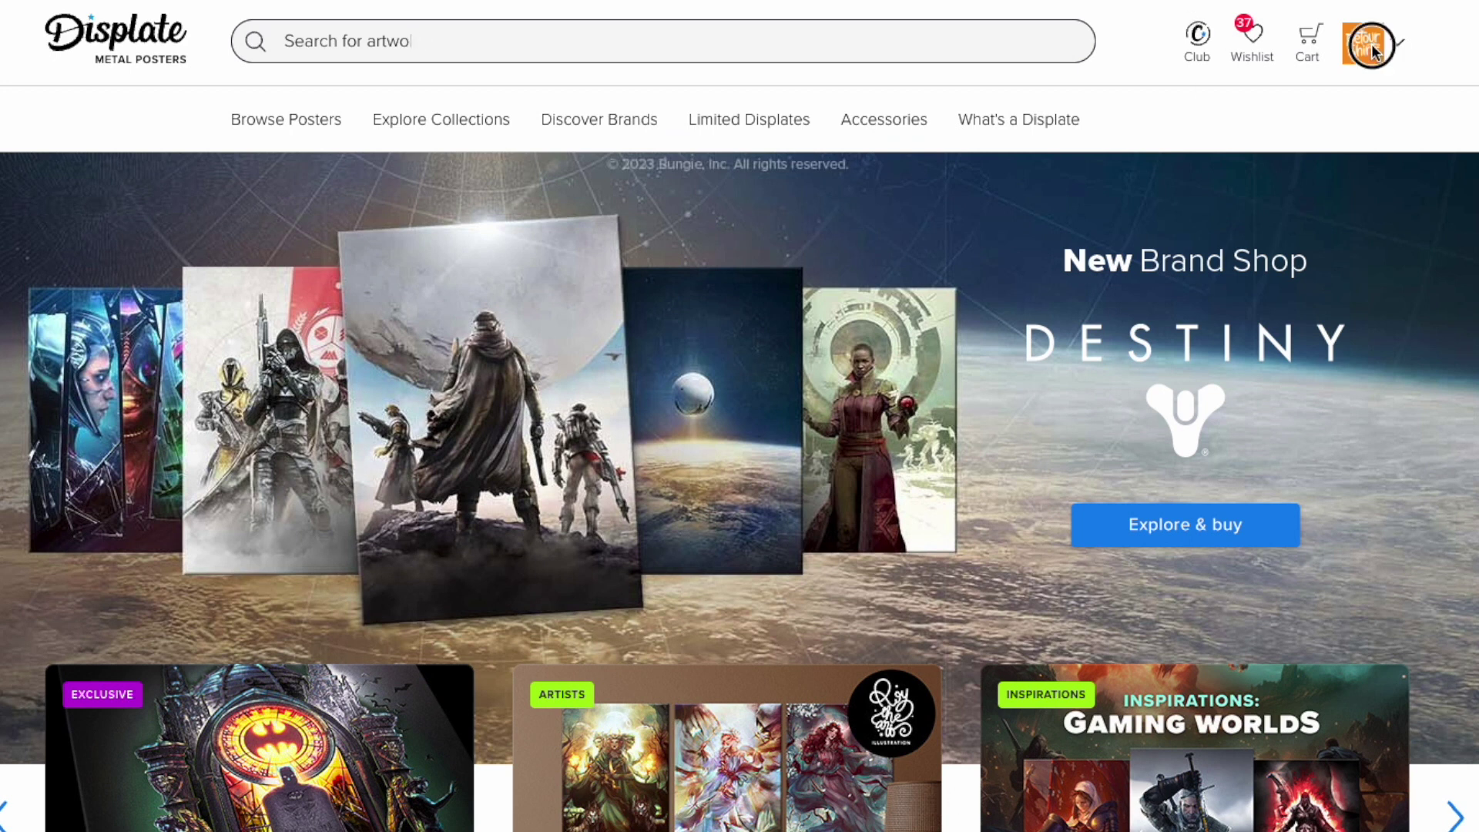
{"action": "mouse_move", "coordinate": [1372, 44]}
{"action": "left_click", "coordinate": [1237, 178]}
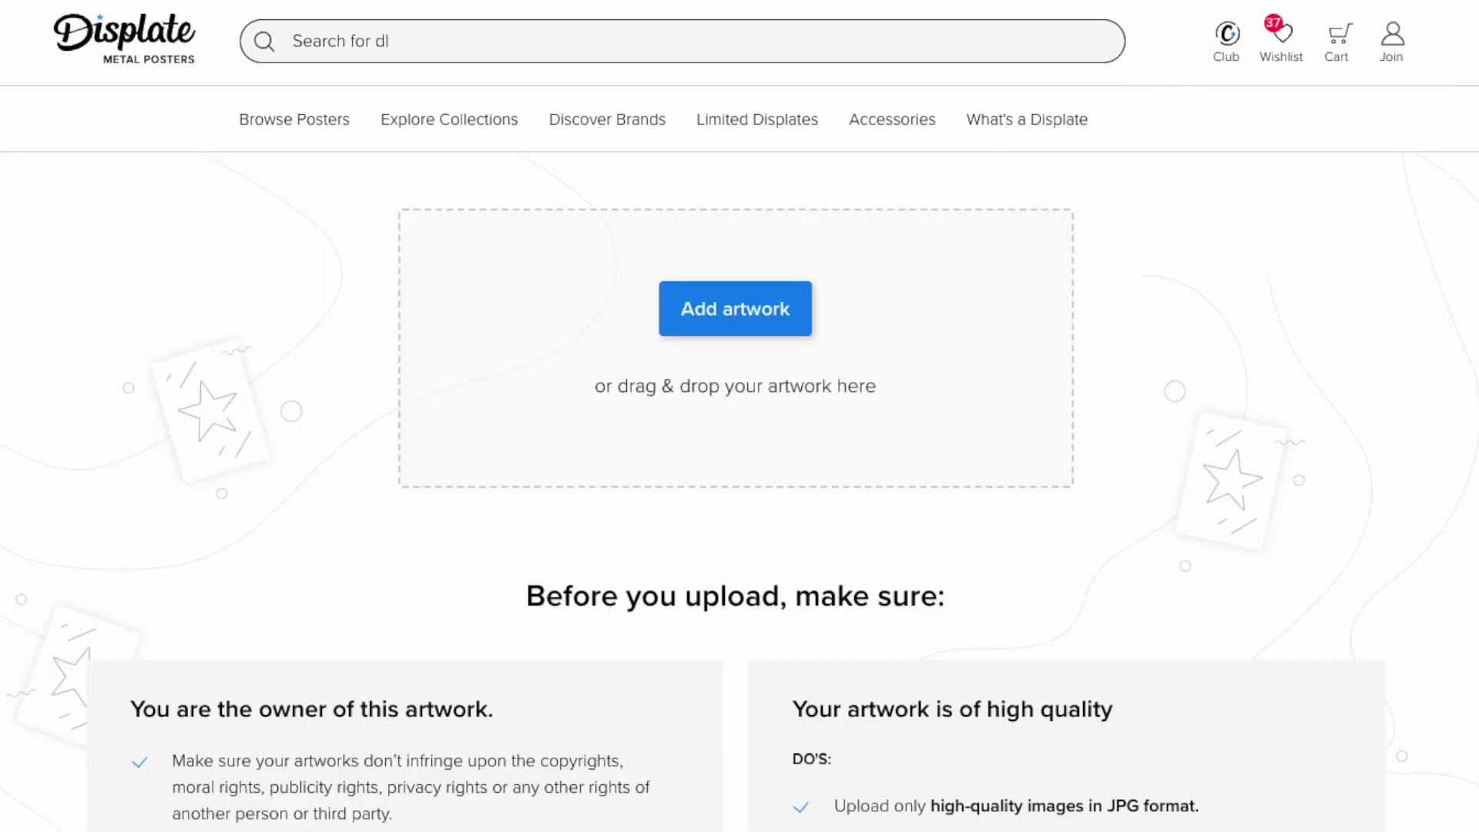
{"action": "left_click", "coordinate": [704, 368]}
{"action": "left_click", "coordinate": [597, 670]}
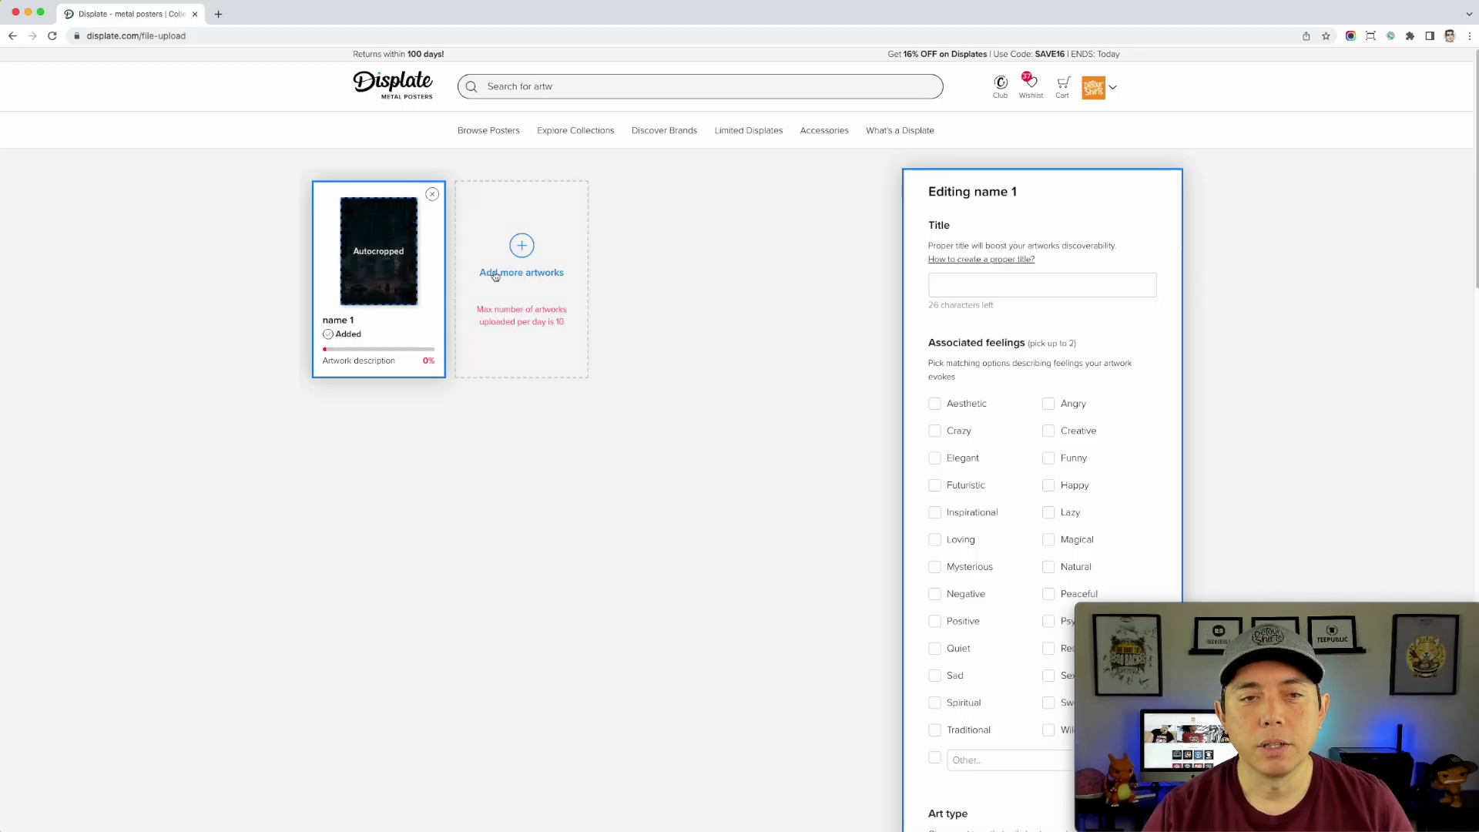
Step: Look through the artwork's title, feelings, art type, style, theme, color palette and tags fields, and switch to New Project.jpg in the image viewer
{"action": "left_click", "coordinate": [957, 292]}
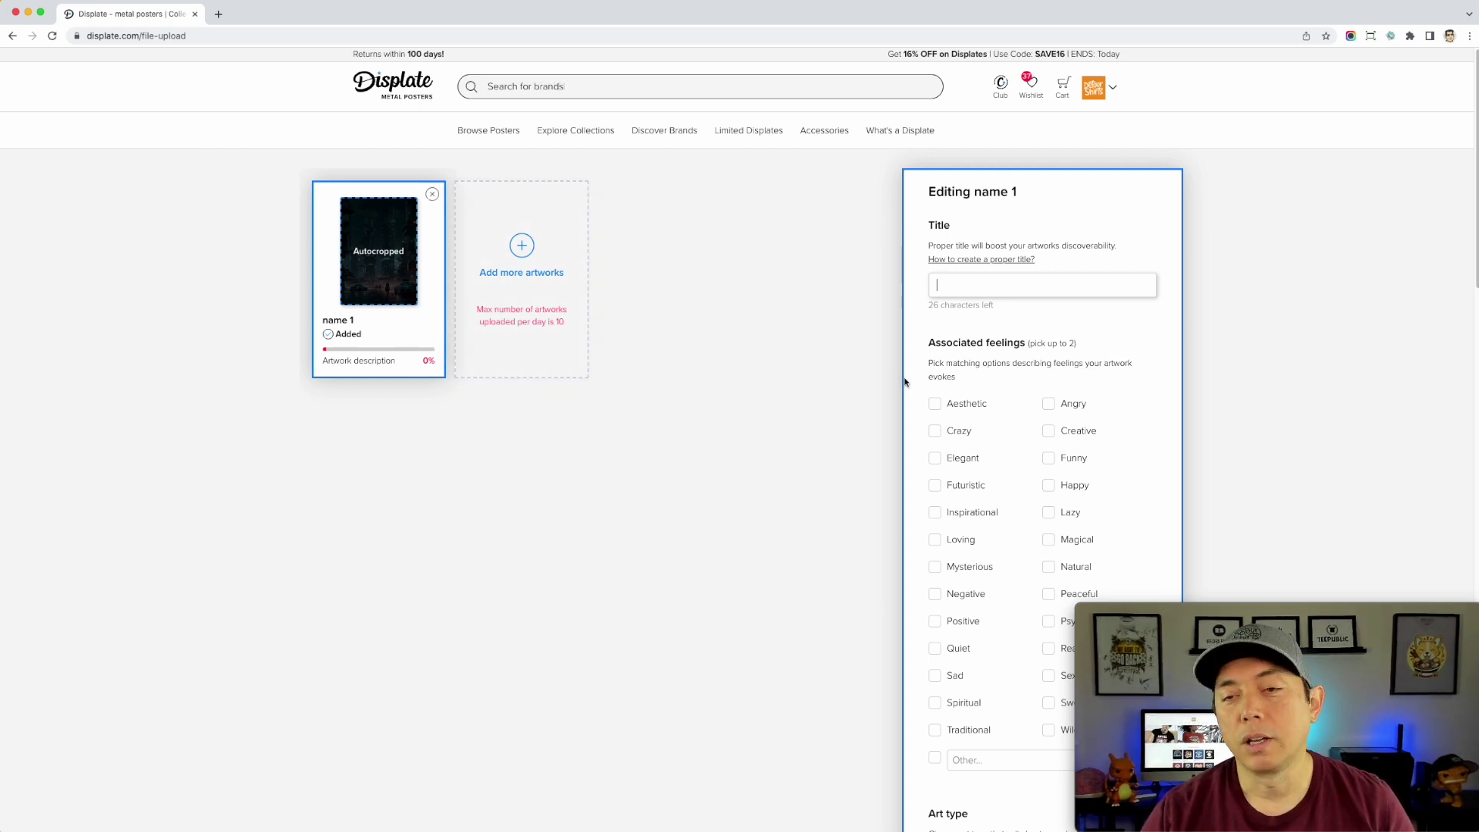
{"action": "scroll", "coordinate": [963, 387], "scroll_direction": "down", "scroll_amount": 6}
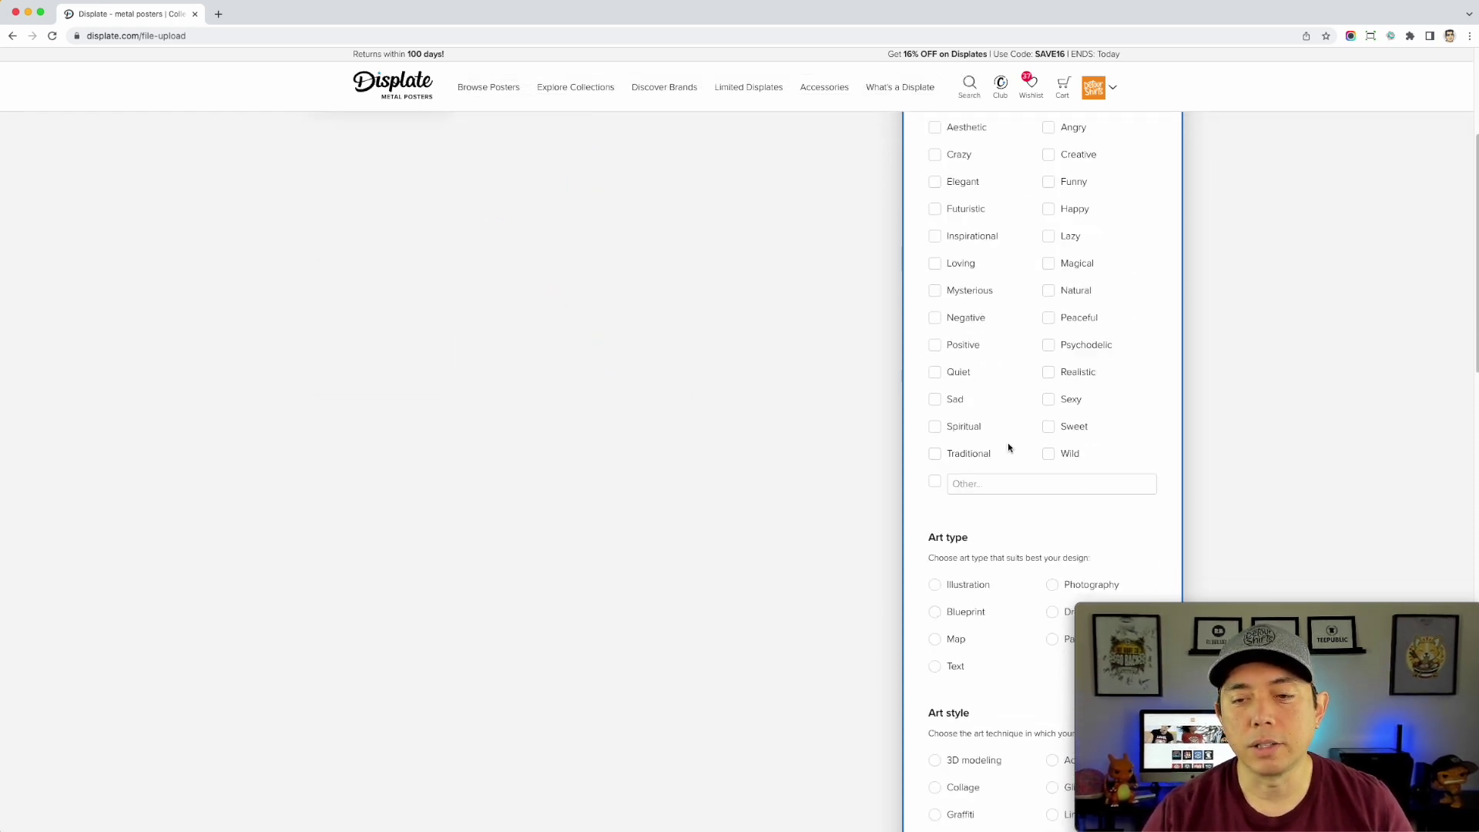
{"action": "scroll", "coordinate": [1010, 448], "scroll_direction": "down", "scroll_amount": 16}
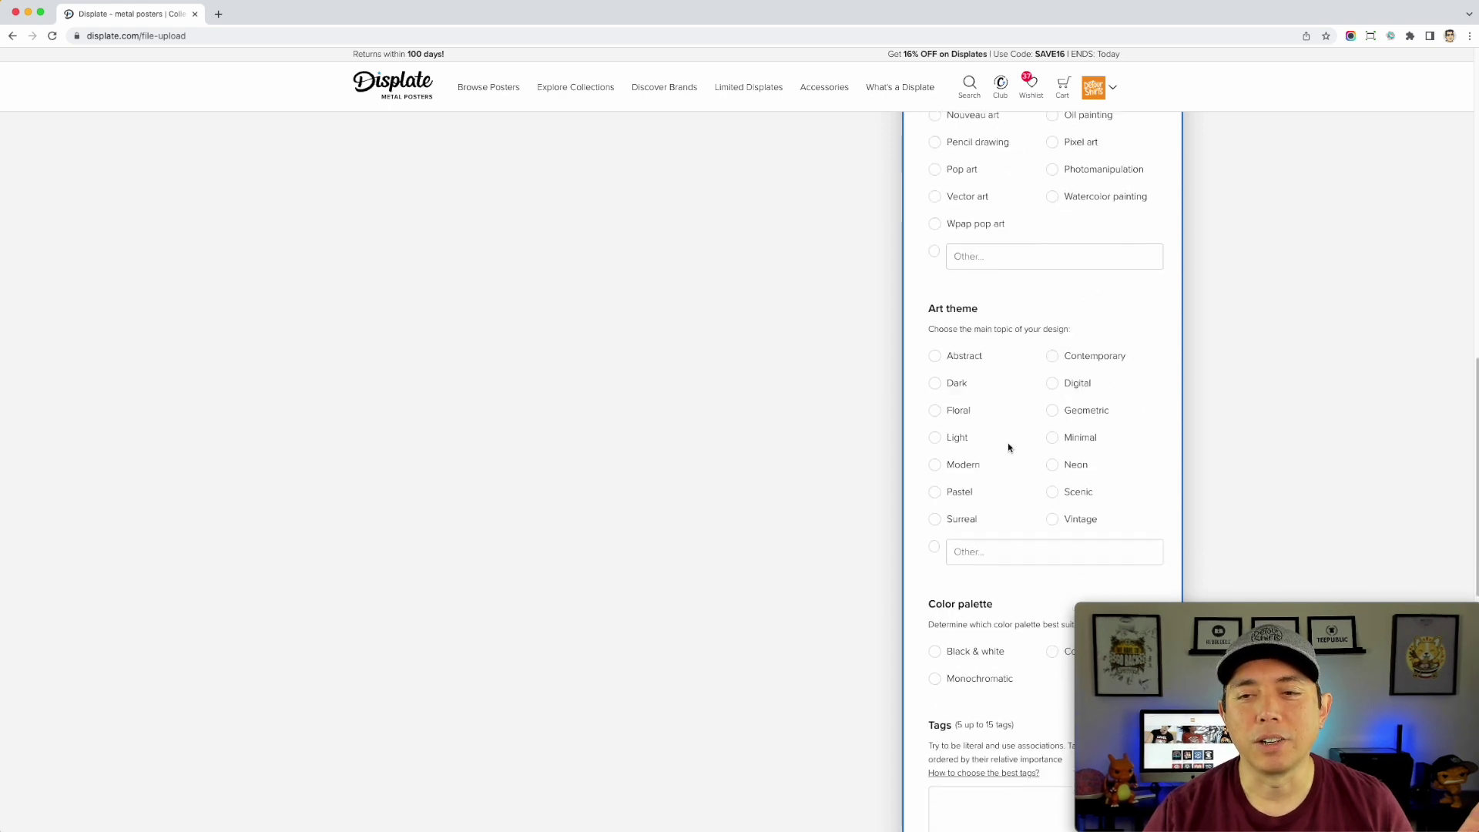
{"action": "scroll", "coordinate": [1009, 448], "scroll_direction": "up", "scroll_amount": 20}
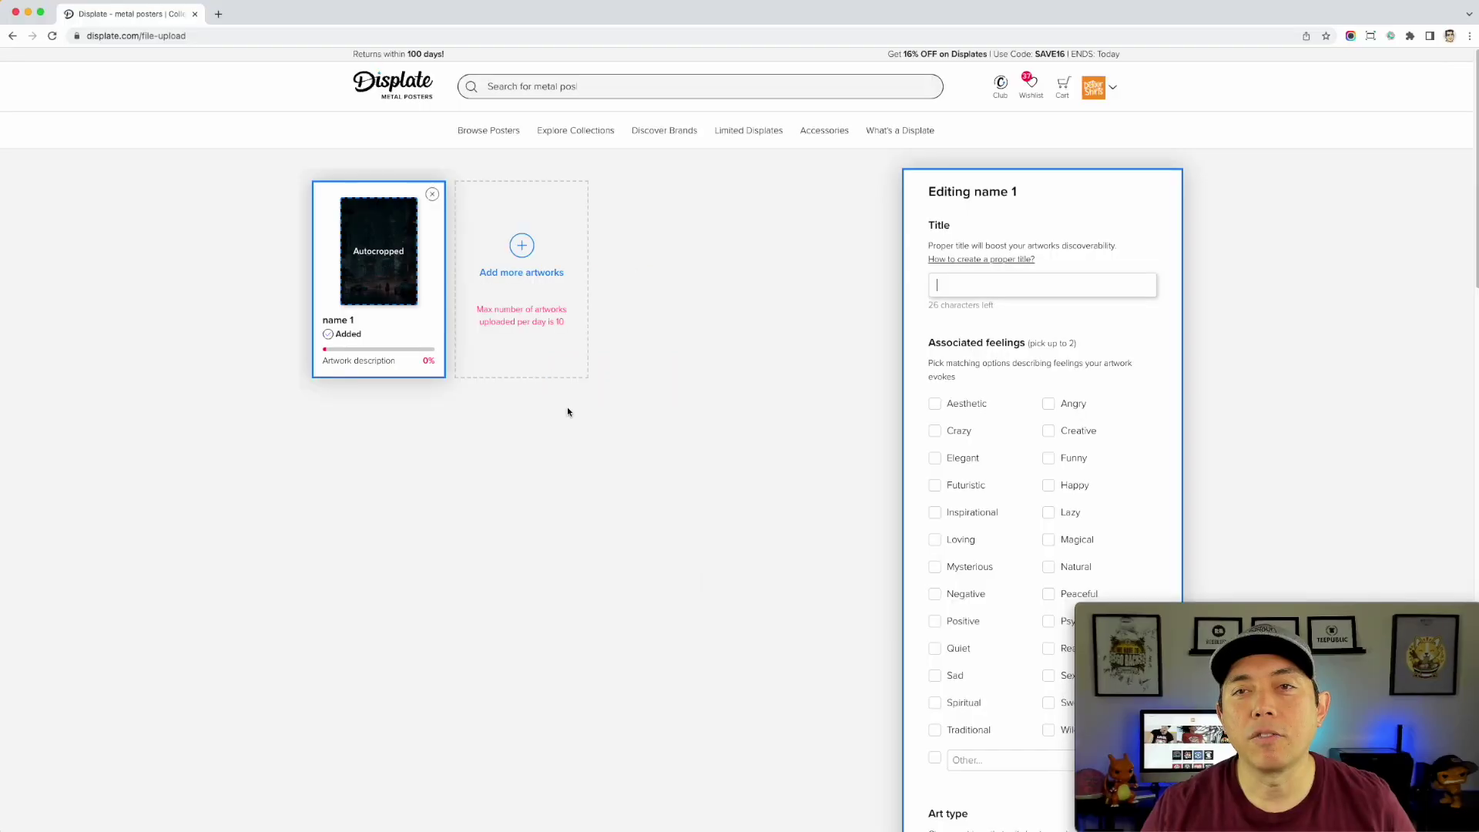
{"action": "left_click", "coordinate": [937, 285]}
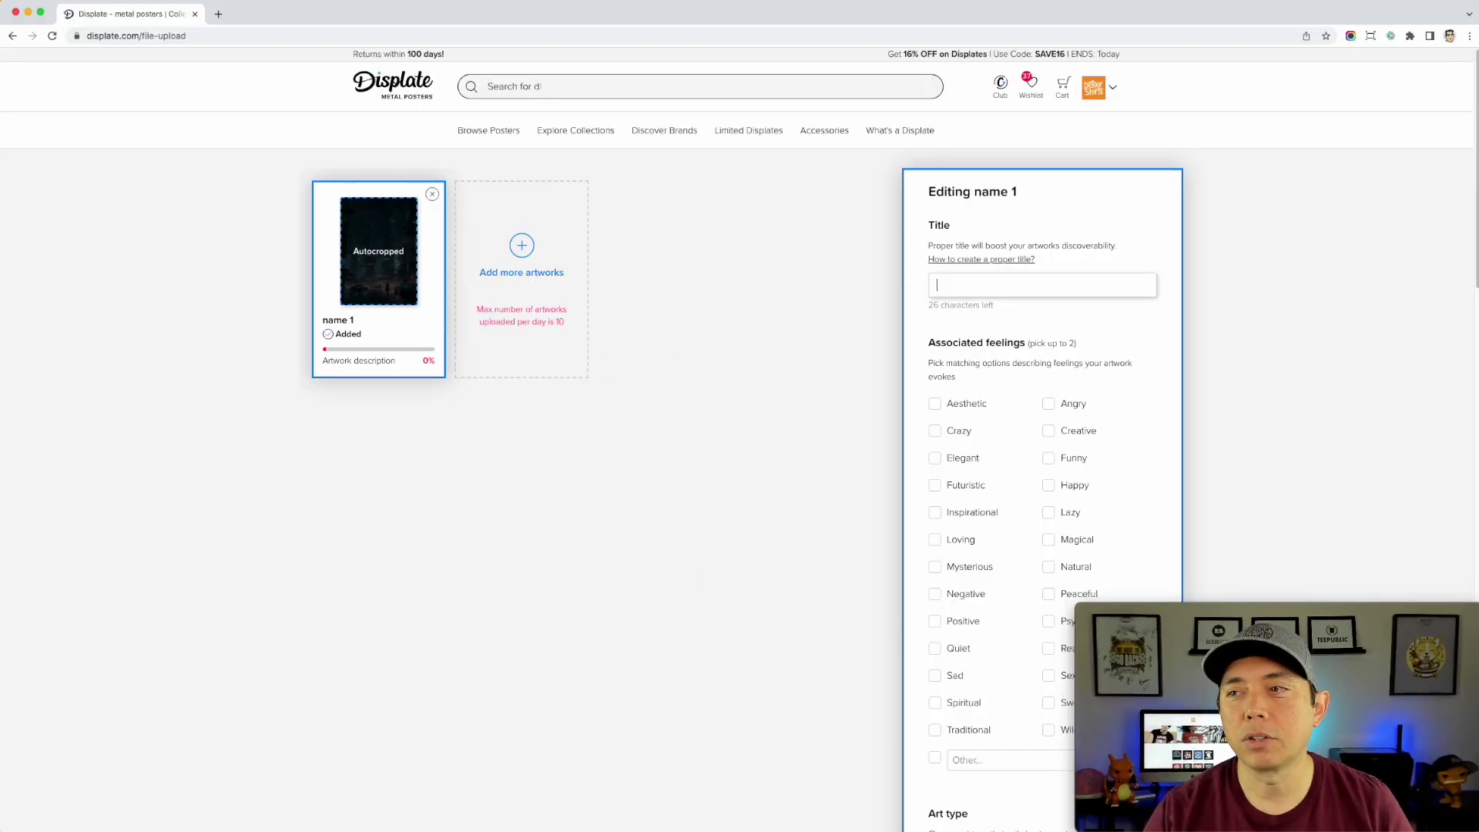
{"action": "key", "text": "super+Tab"}
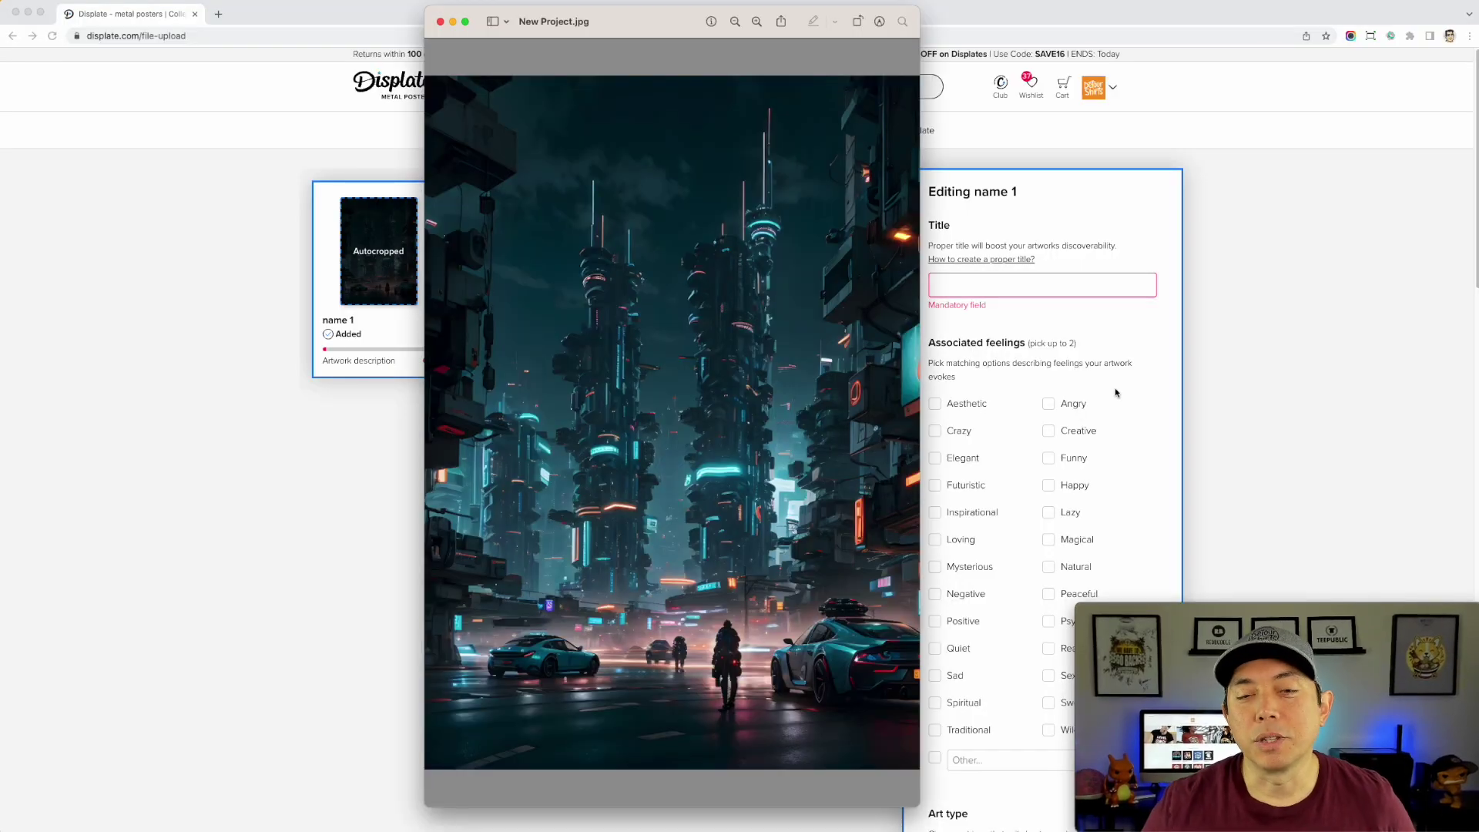